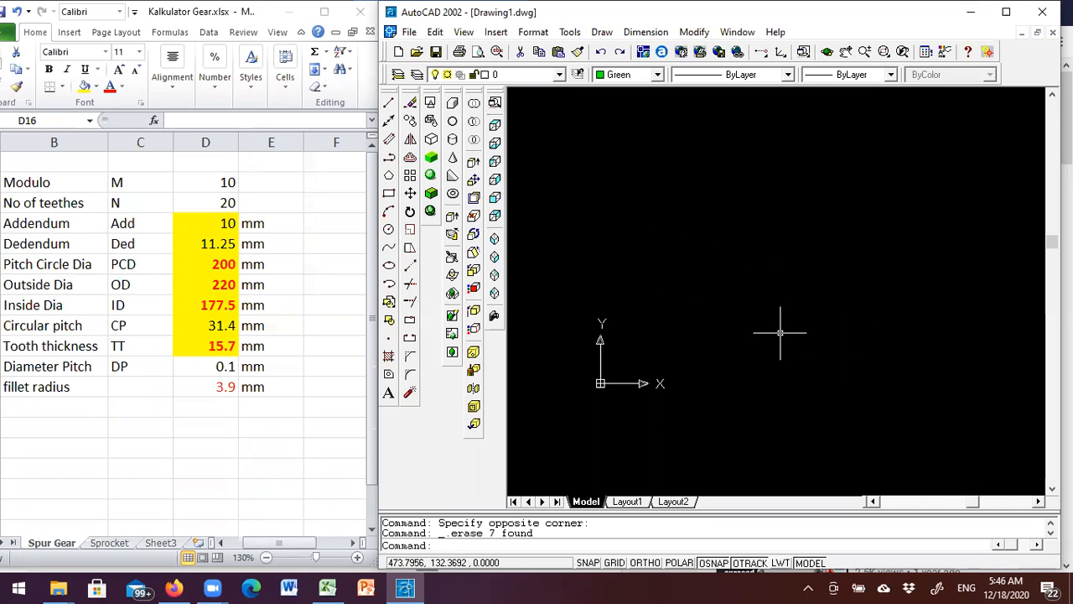
# Step: Set the number of teeth in the spur gear calculator sheet to 15
pyautogui.moveTo(719, 254); pyautogui.dragTo(718, 289, button='middle')
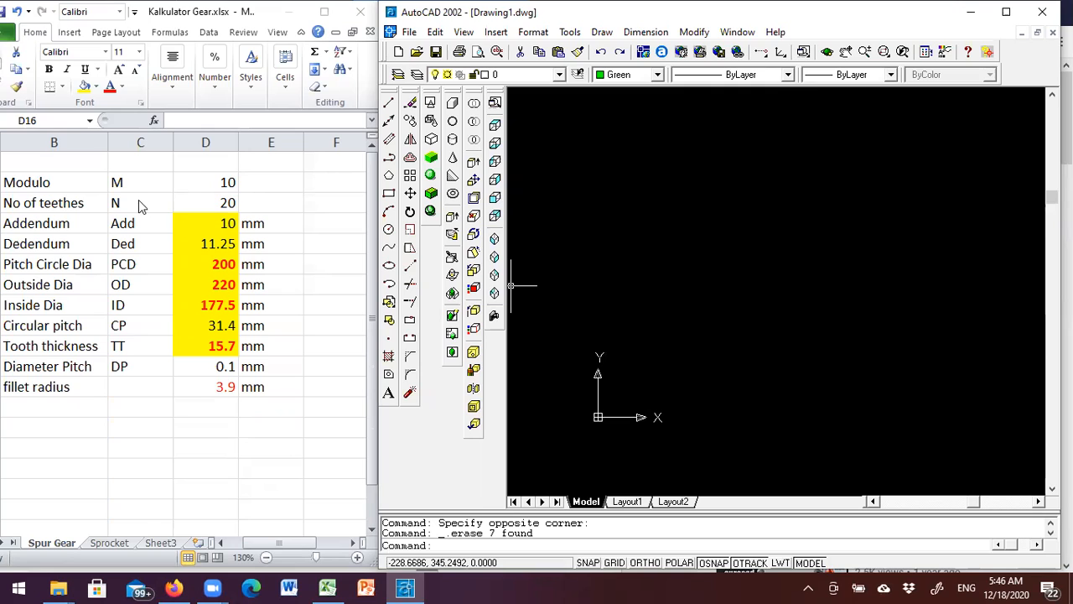
pyautogui.click(229, 206)
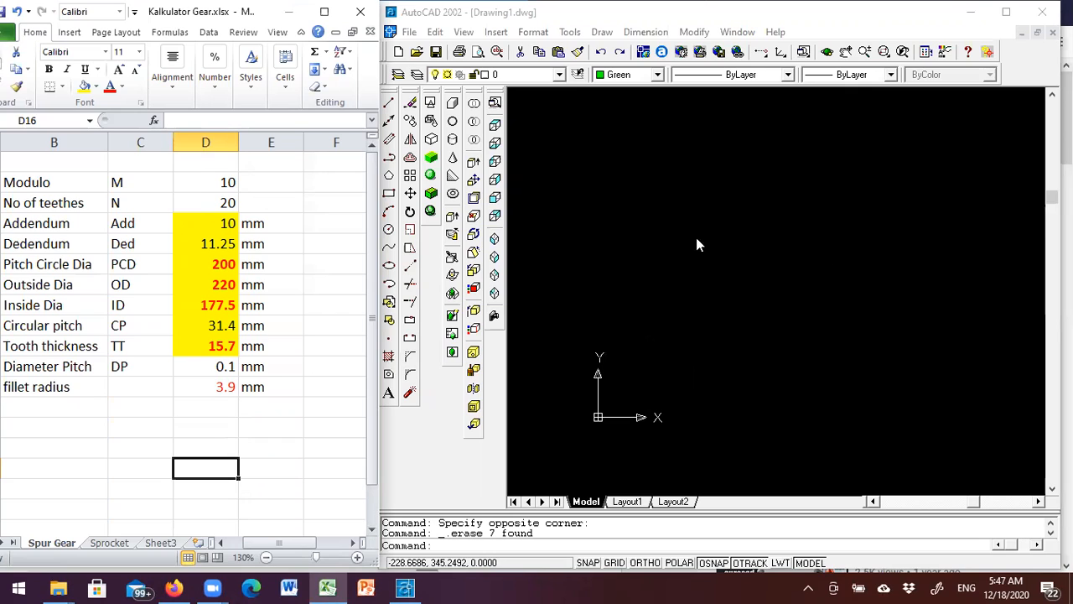
pyautogui.click(225, 208)
pyautogui.write('1')
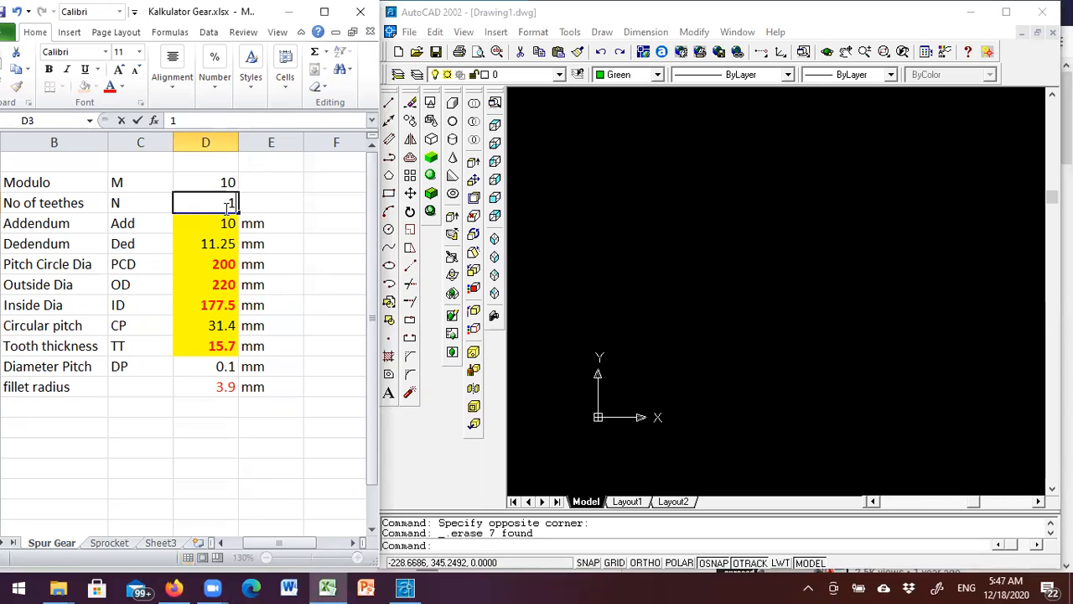
pyautogui.write('5')
pyautogui.click(270, 243)
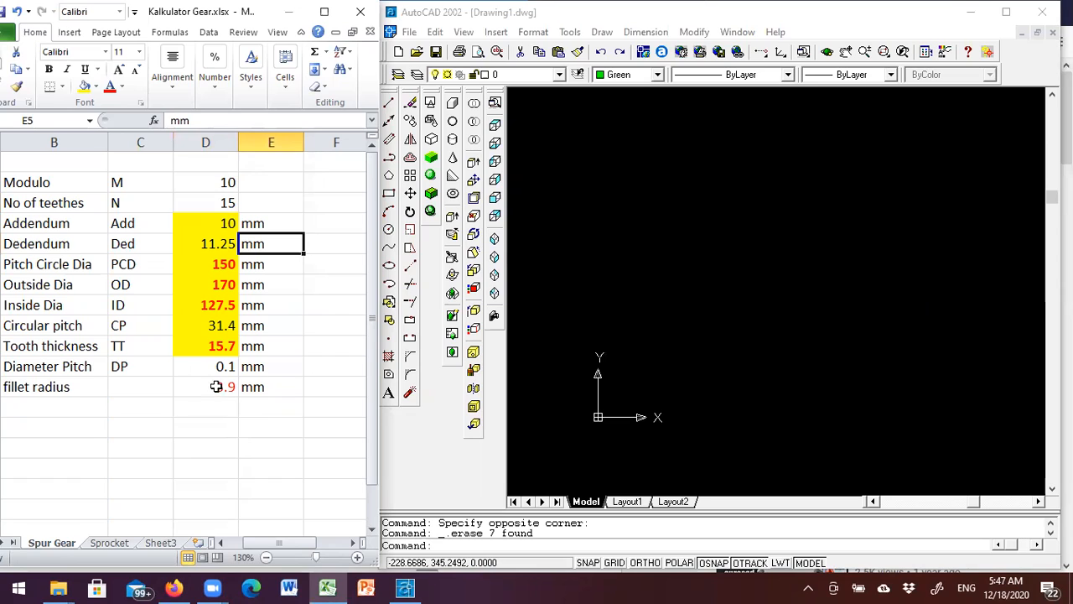
# Step: Set the number of teeth in the spur gear calculator sheet to 12
pyautogui.click(227, 206)
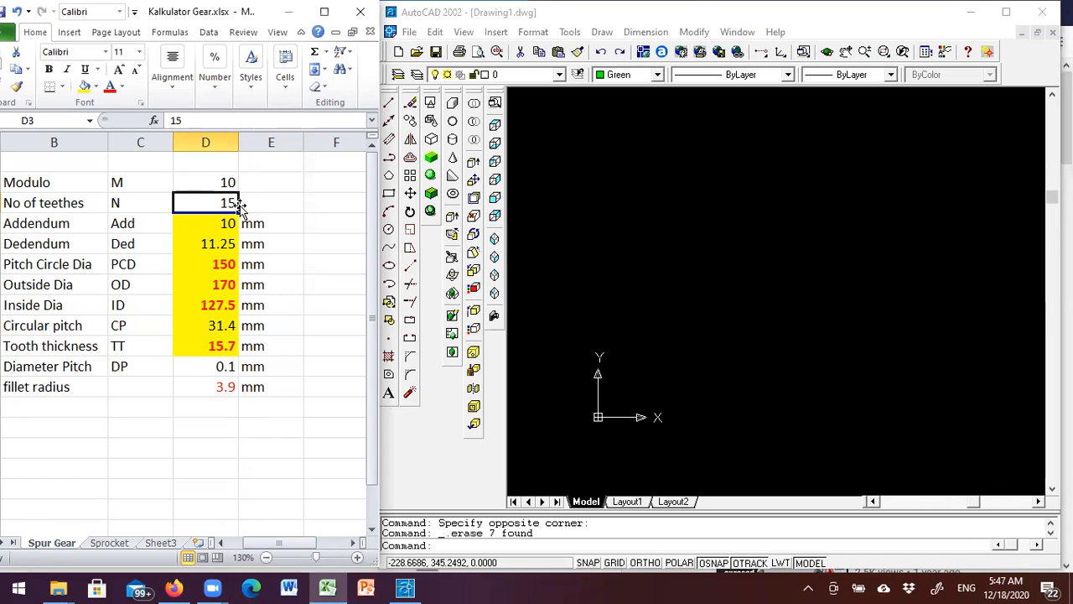
pyautogui.write('12')
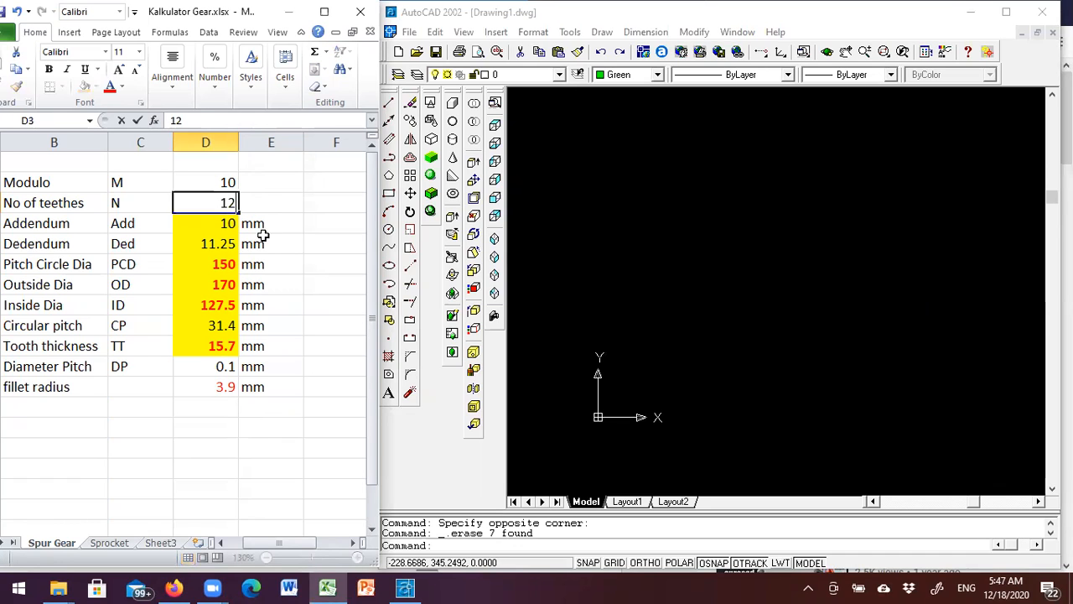
pyautogui.click(293, 265)
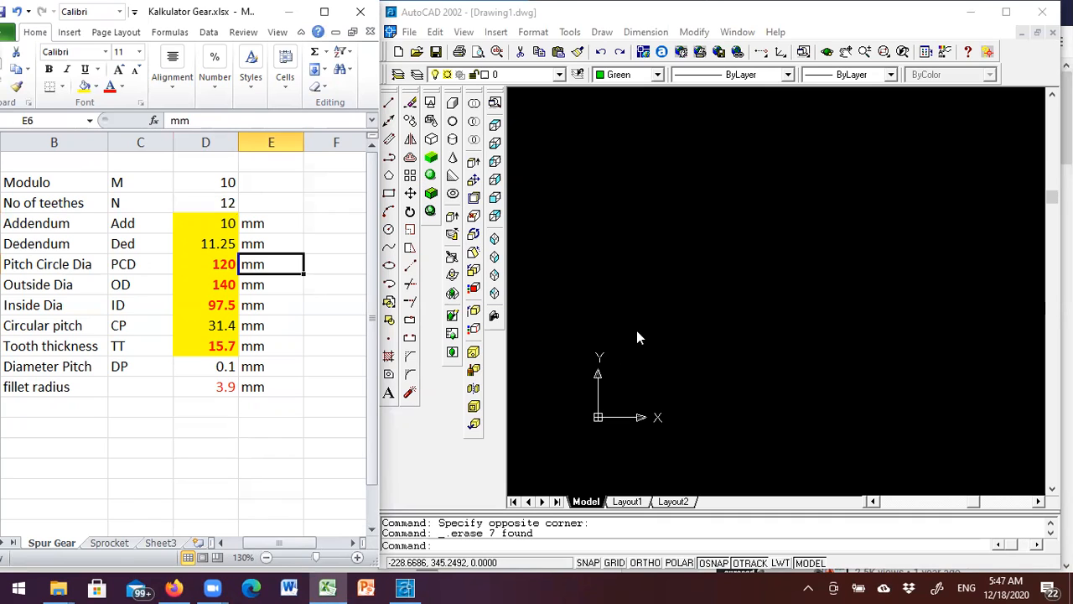
# Step: Switch to AutoCAD and draw the pitch circle with a diameter of 120 in the empty drawing area
pyautogui.click(390, 230)
pyautogui.click(389, 229)
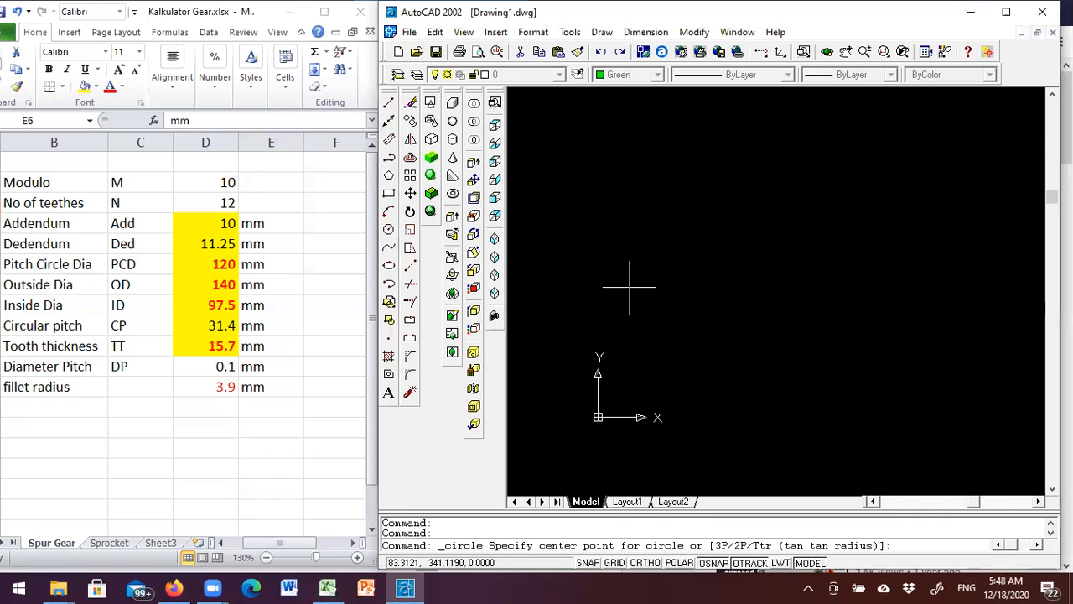
pyautogui.click(767, 277)
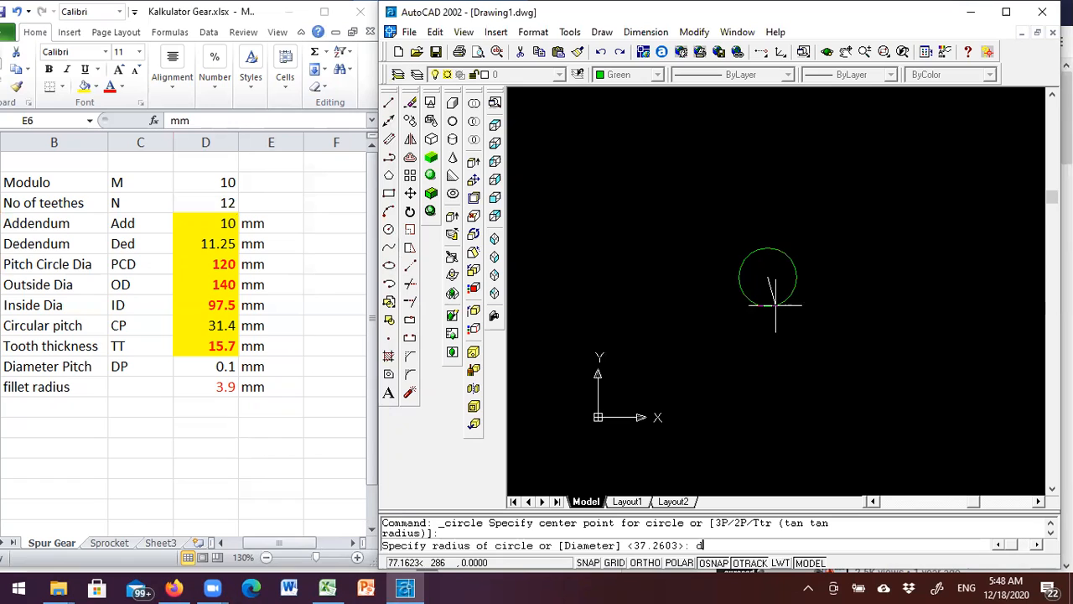
pyautogui.write('d')
pyautogui.press('Return')
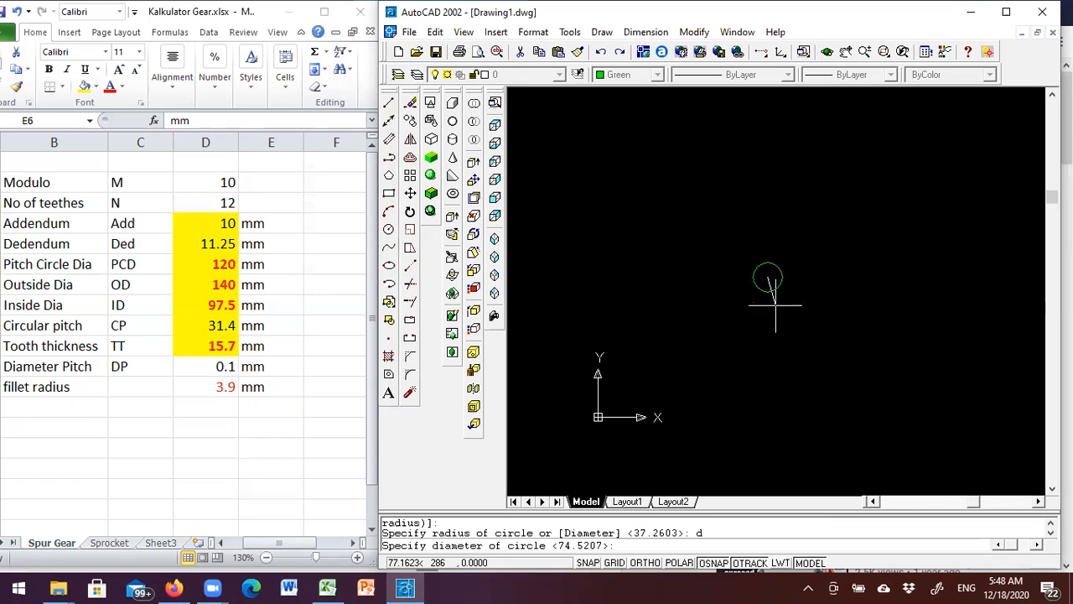
pyautogui.write('120')
pyautogui.press('Return')
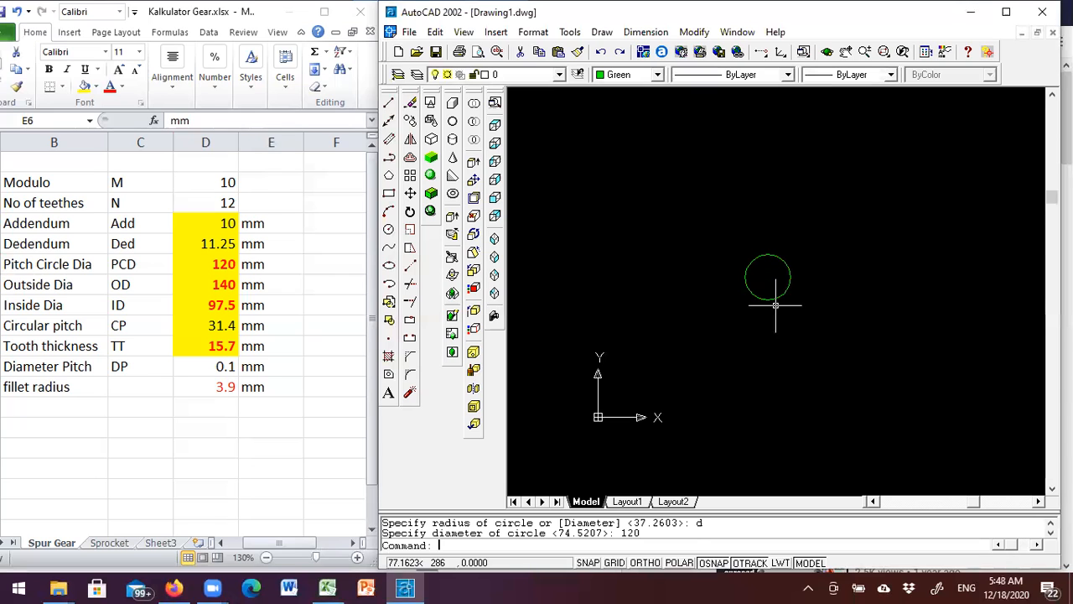
# Step: Draw the outside circle with a diameter of 140, concentric with the pitch circle
pyautogui.click(388, 231)
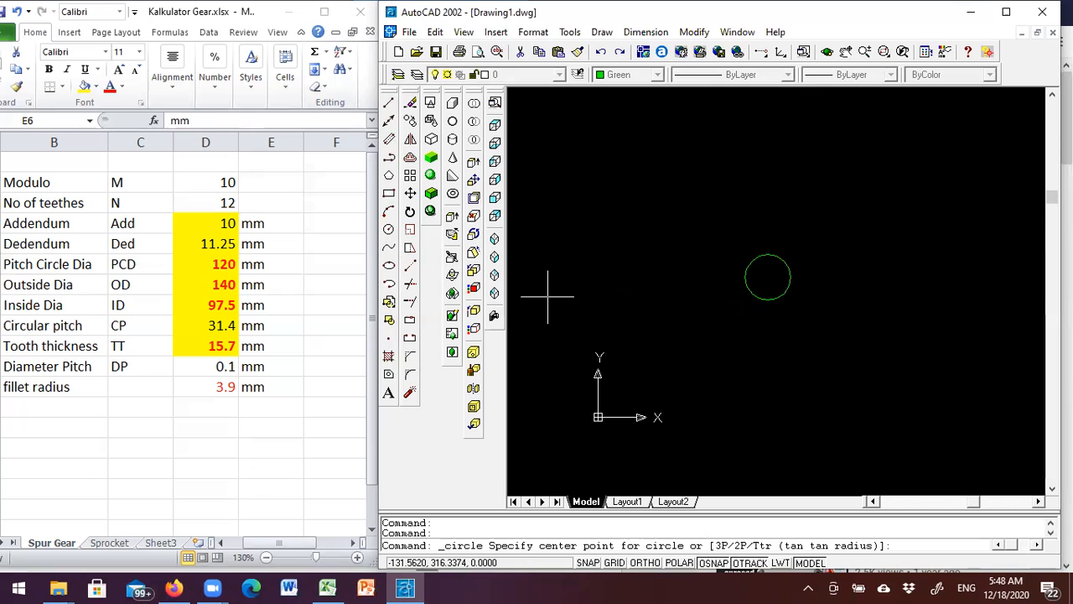
pyautogui.click(767, 278)
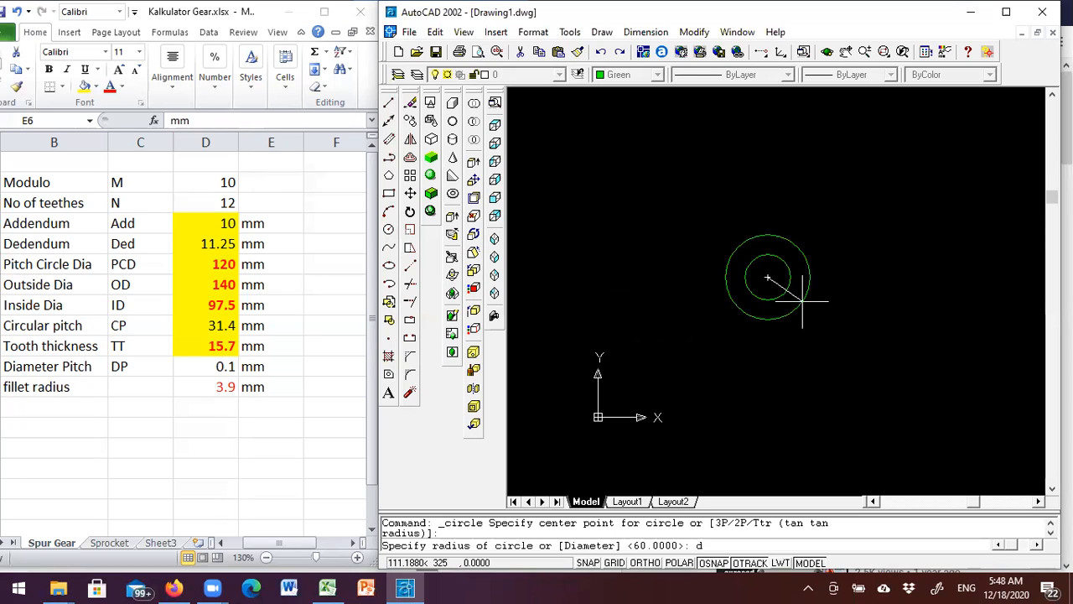
pyautogui.write('d')
pyautogui.press('Return')
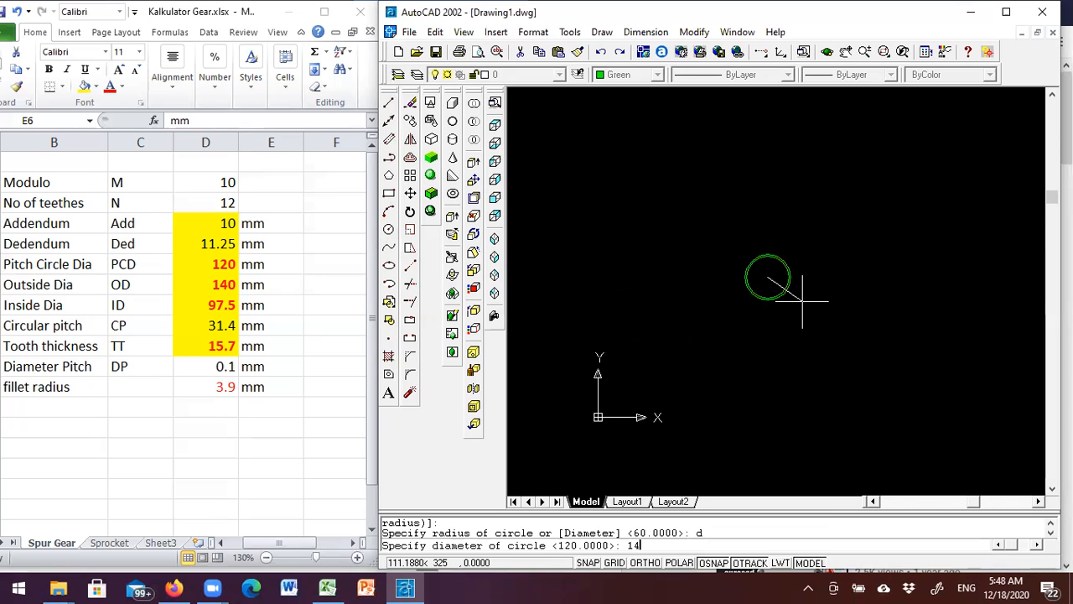
pyautogui.press('Return')
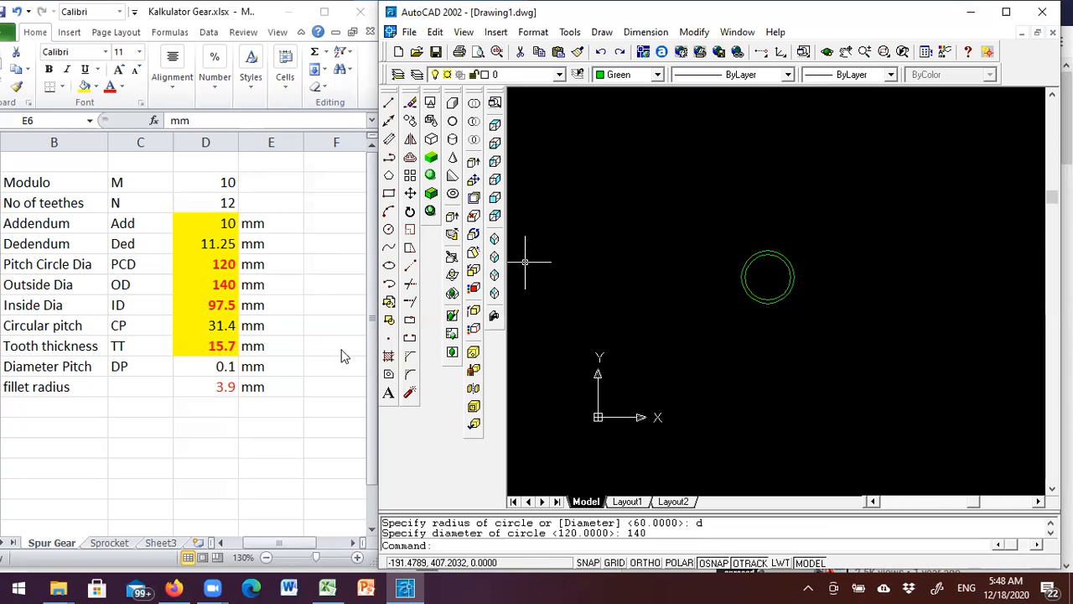
# Step: Draw the inside circle with a diameter of 97.5 from the same centre as the other two circles
pyautogui.click(388, 229)
pyautogui.click(769, 277)
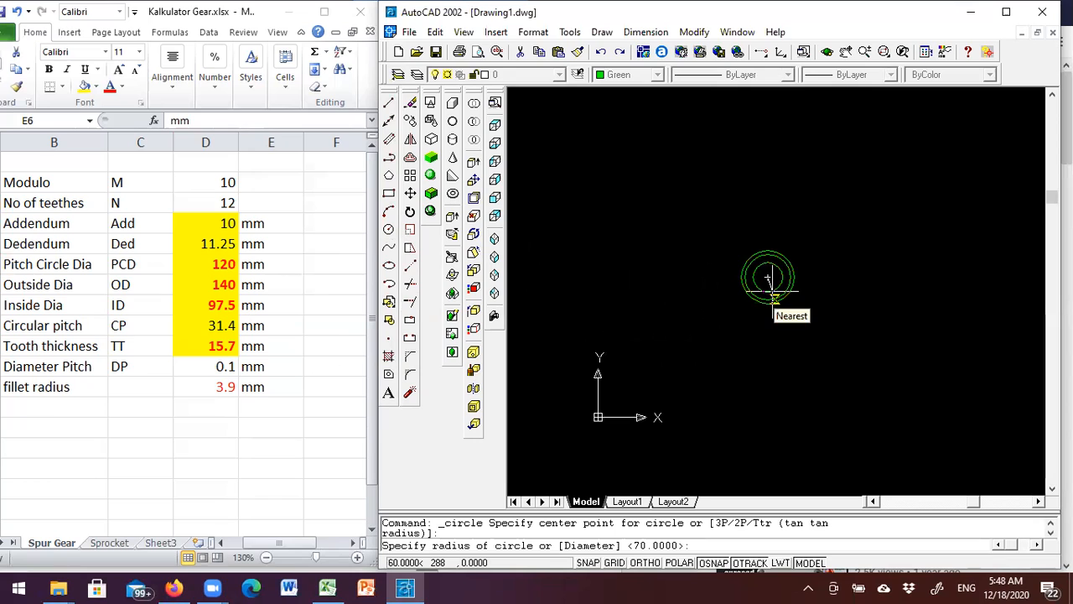
pyautogui.write('d')
pyautogui.press('Return')
pyautogui.write('7')
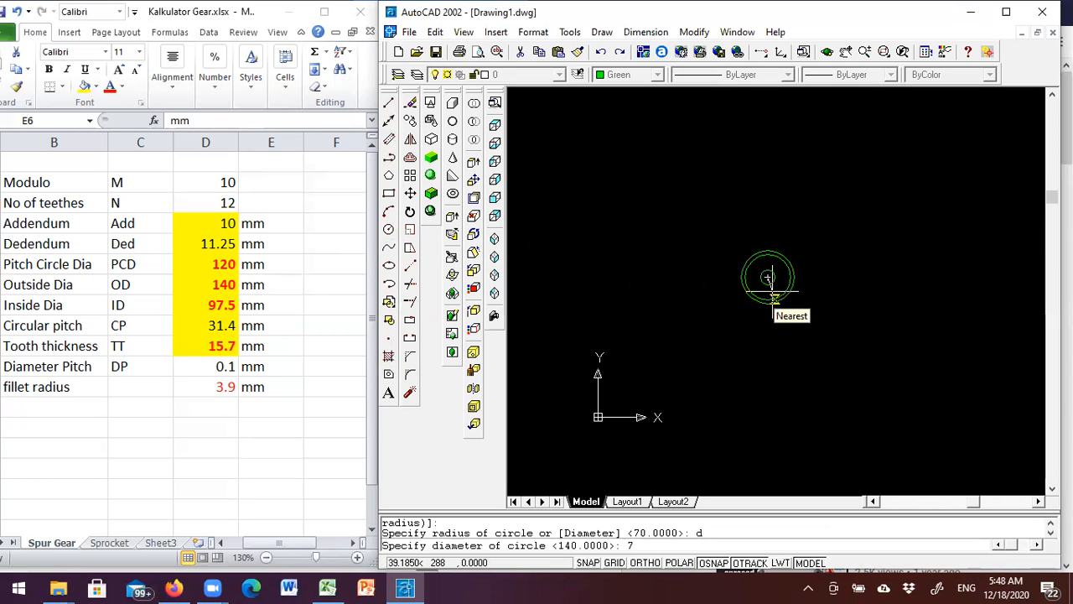
pyautogui.press('BackSpace')
pyautogui.write('97.5')
pyautogui.press('Return')
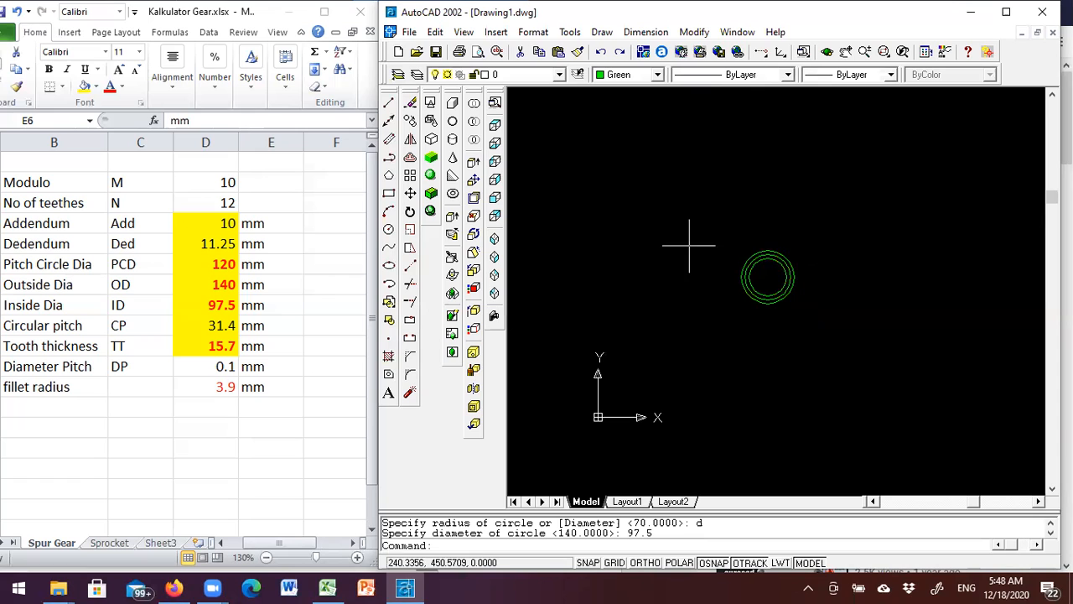
# Step: Draw a horizontal polyline from the pitch circle's top quadrant leftwards to beyond the outside circle
pyautogui.scroll(4, 790, 277)
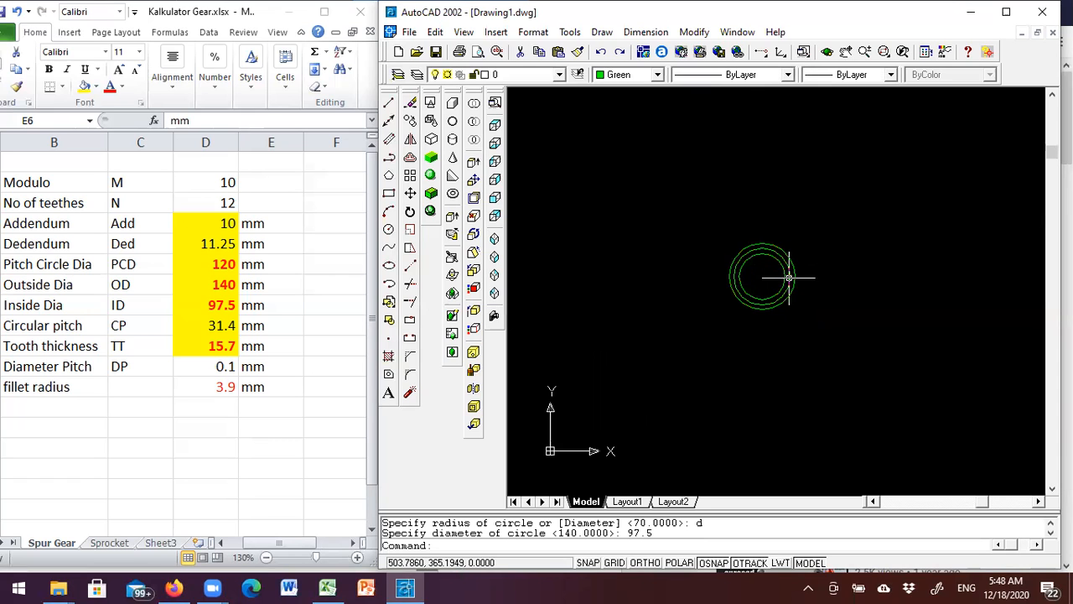
pyautogui.scroll(2, 774, 260)
pyautogui.moveTo(759, 264); pyautogui.dragTo(791, 290, button='middle')
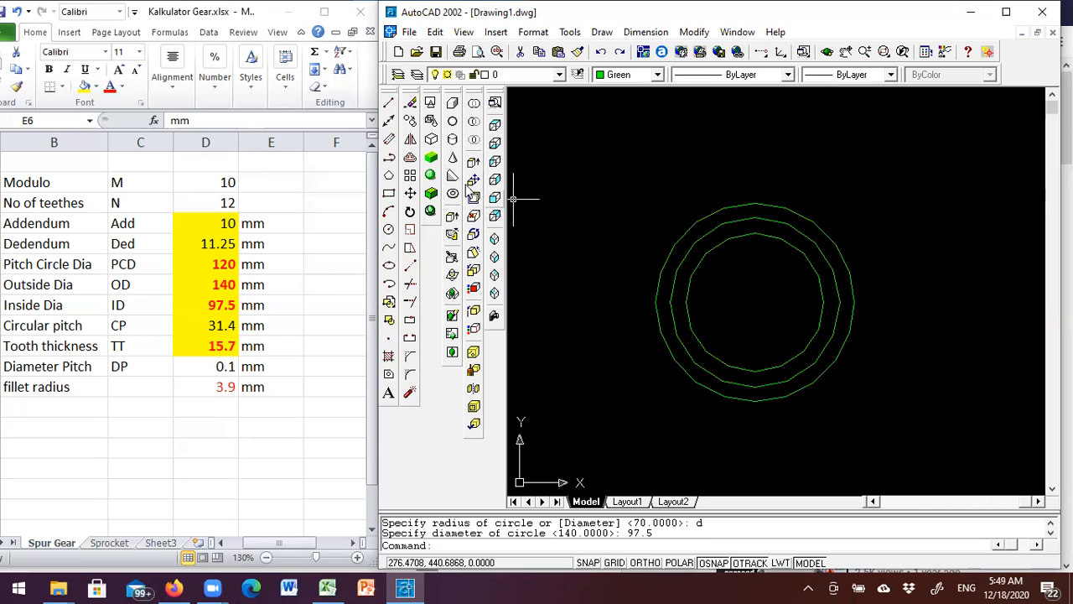
pyautogui.click(389, 158)
pyautogui.scroll(1, 755, 248)
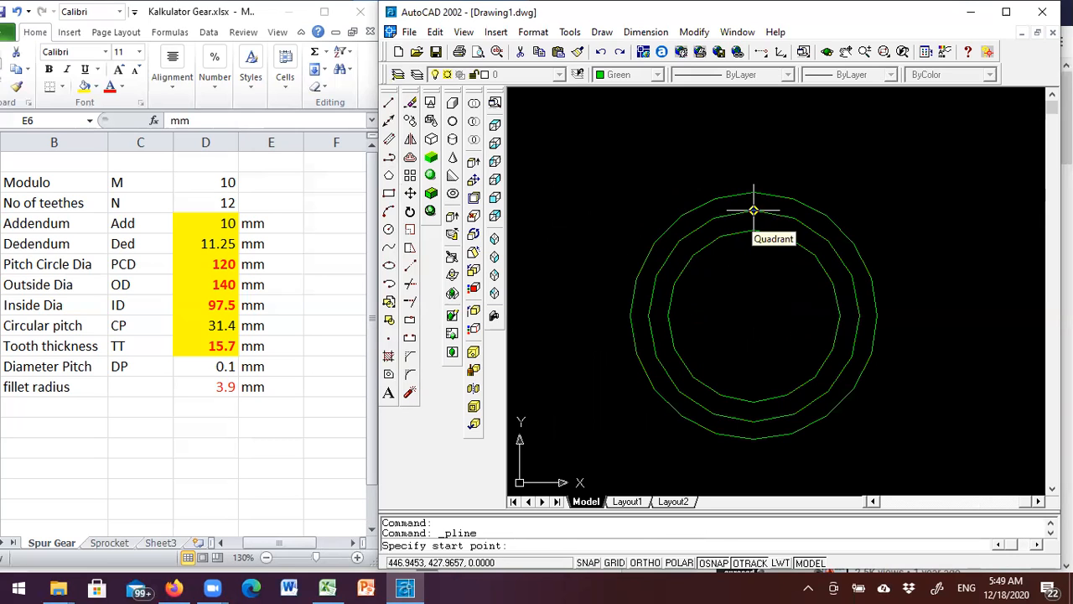
pyautogui.click(754, 210)
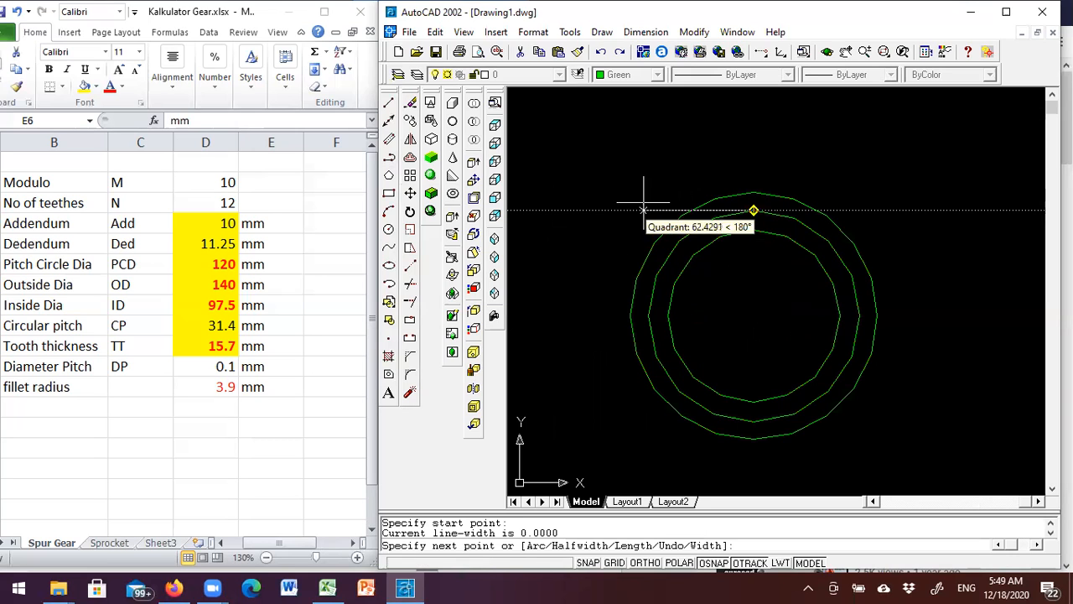
pyautogui.click(600, 210)
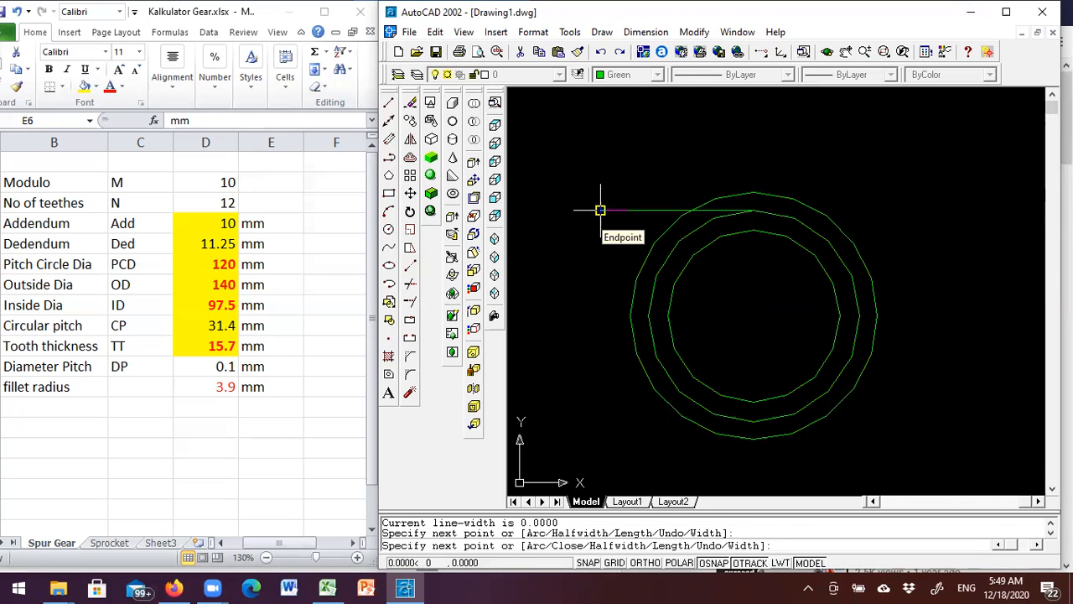
pyautogui.press('Return')
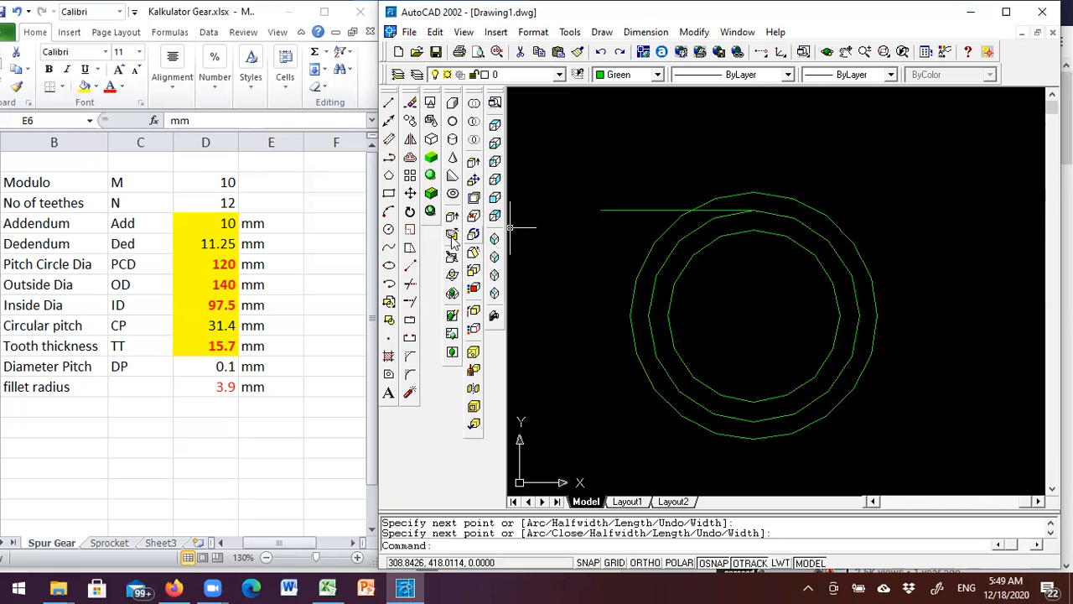
# Step: Rotate the horizontal polyline by 20 degrees about its endpoint at the pitch circle's top quadrant
pyautogui.click(410, 211)
pyautogui.click(659, 209)
pyautogui.press('Return')
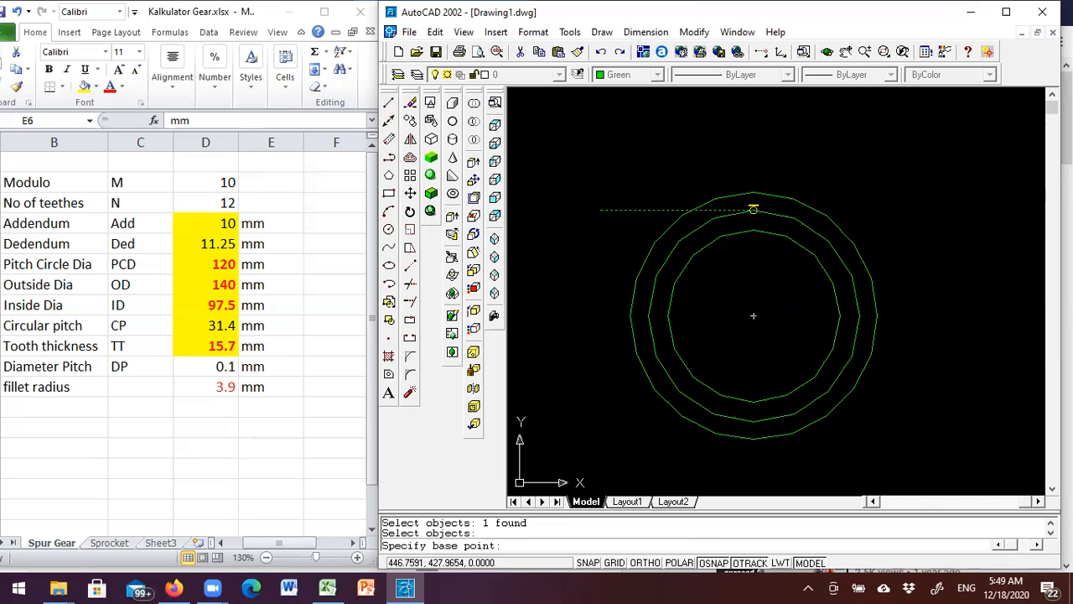
pyautogui.click(754, 210)
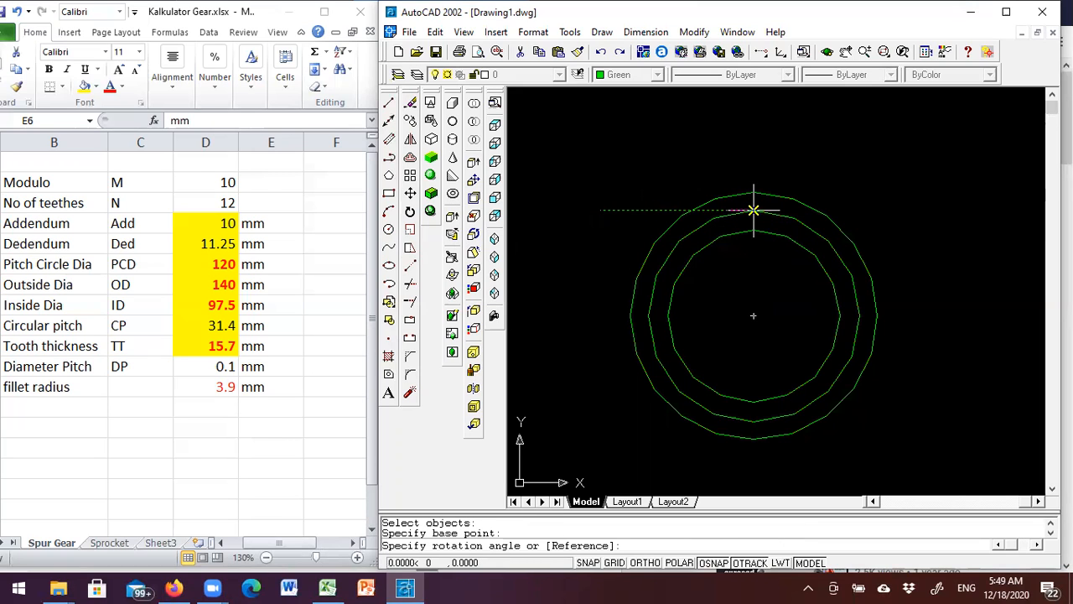
pyautogui.write('20')
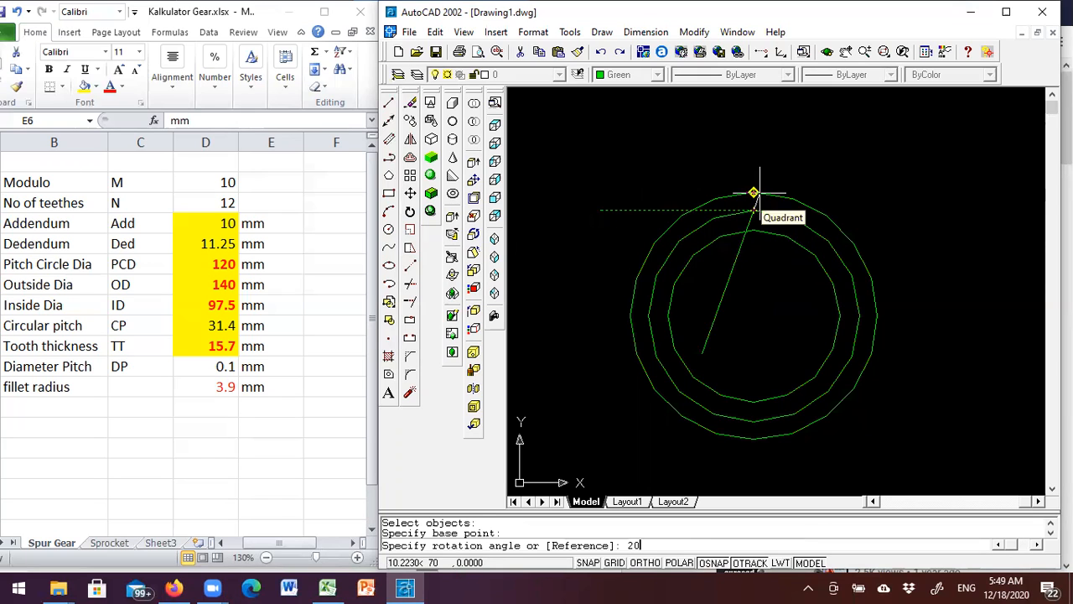
pyautogui.press('Return')
# Step: Draw a polyline from the circles' common centre perpendicular to the inclined line
pyautogui.scroll(2, 712, 243)
pyautogui.scroll(2, 680, 227)
pyautogui.moveTo(742, 266); pyautogui.dragTo(729, 201, button='middle')
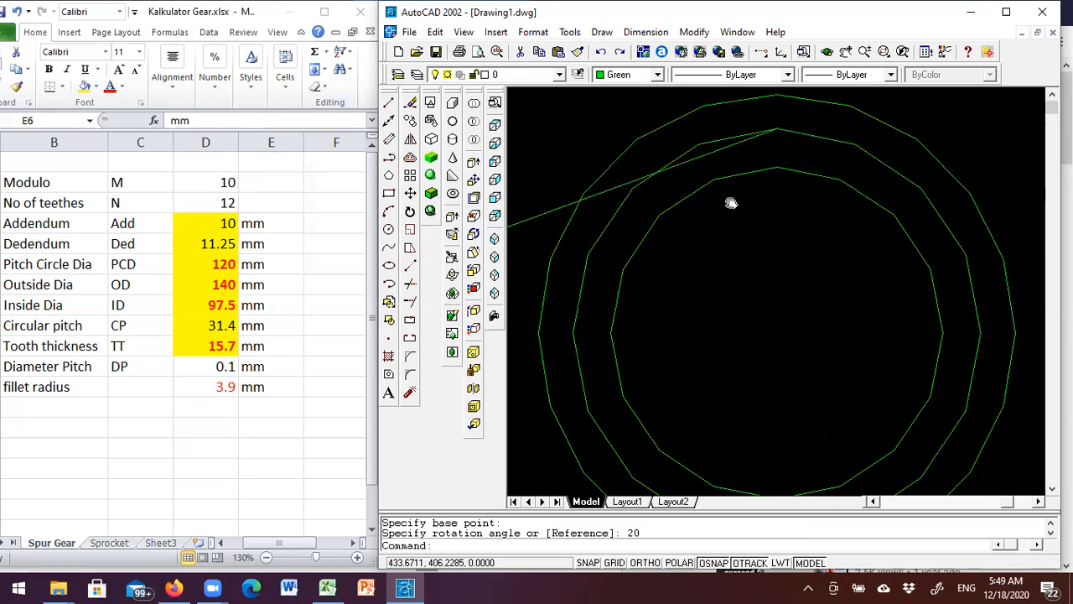
pyautogui.click(388, 157)
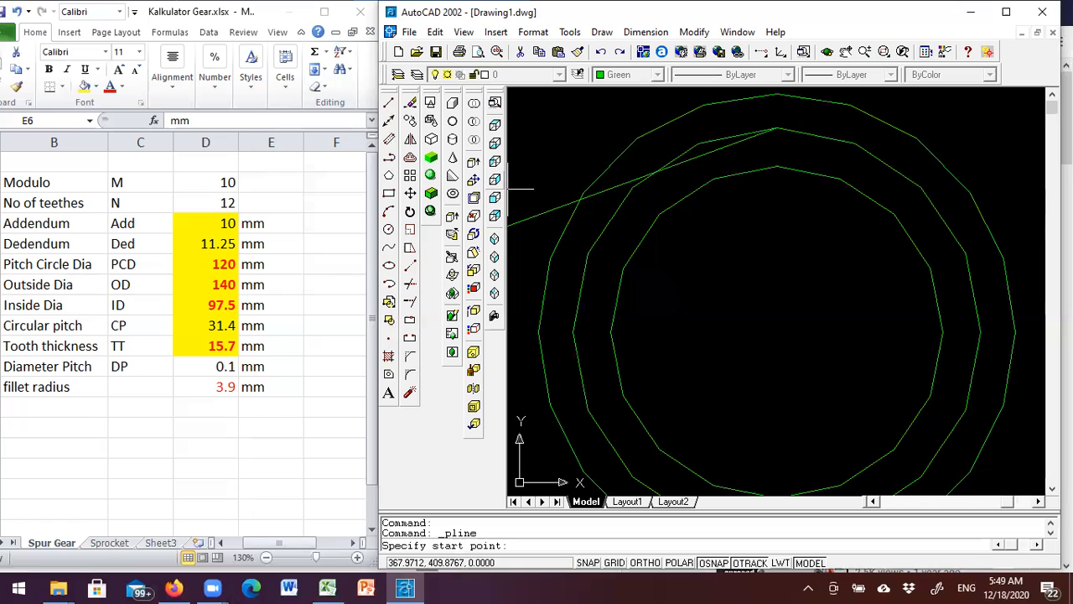
pyautogui.click(776, 334)
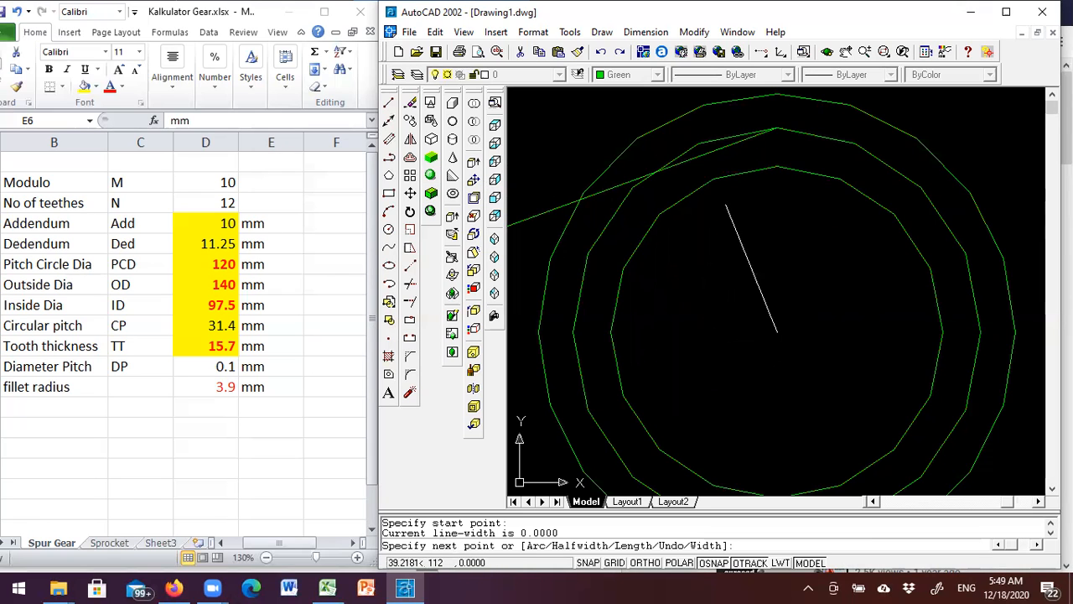
pyautogui.click(711, 152)
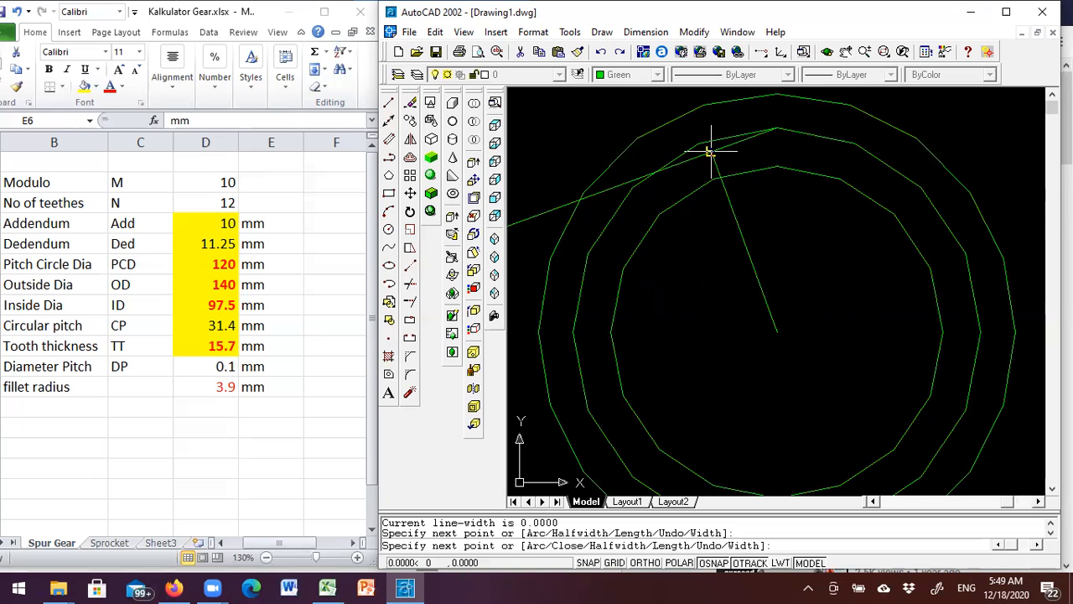
pyautogui.press('Return')
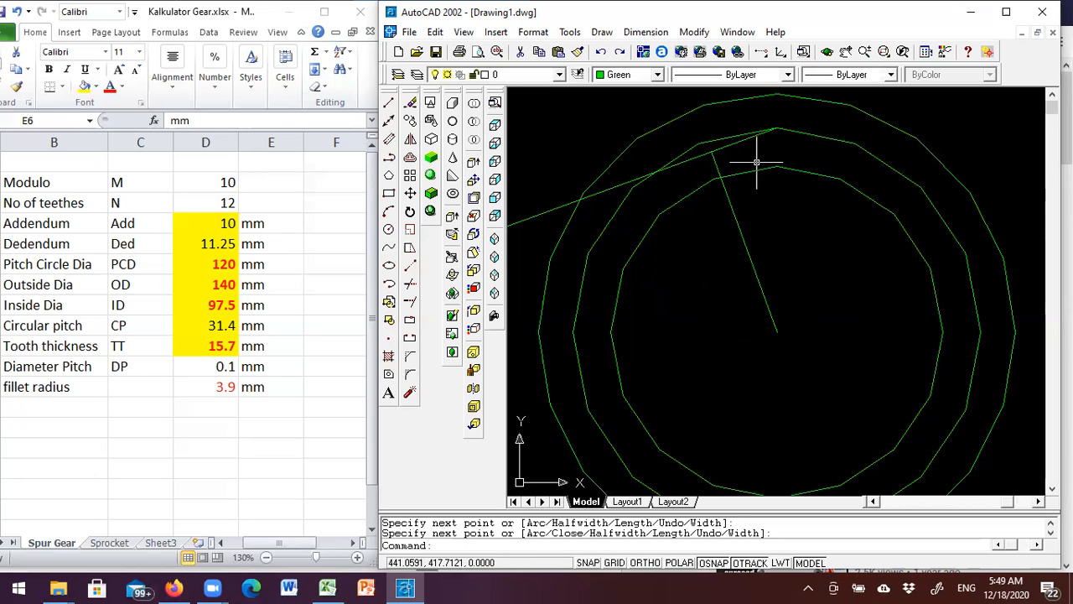
# Step: Draw a base circle from the common centre through the point where the perpendicular meets the inclined line
pyautogui.click(389, 229)
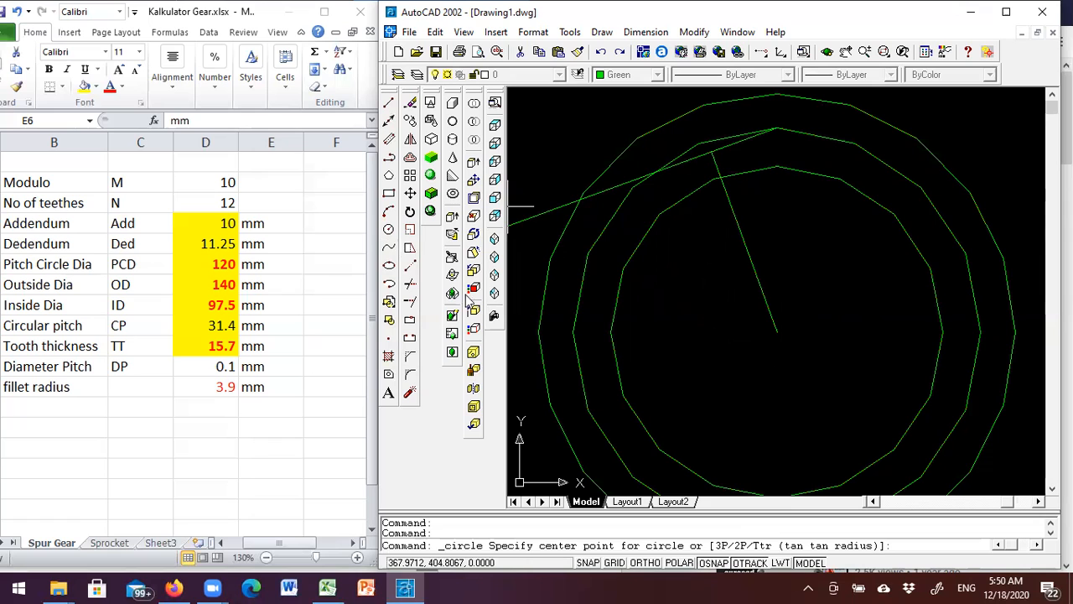
pyautogui.click(777, 332)
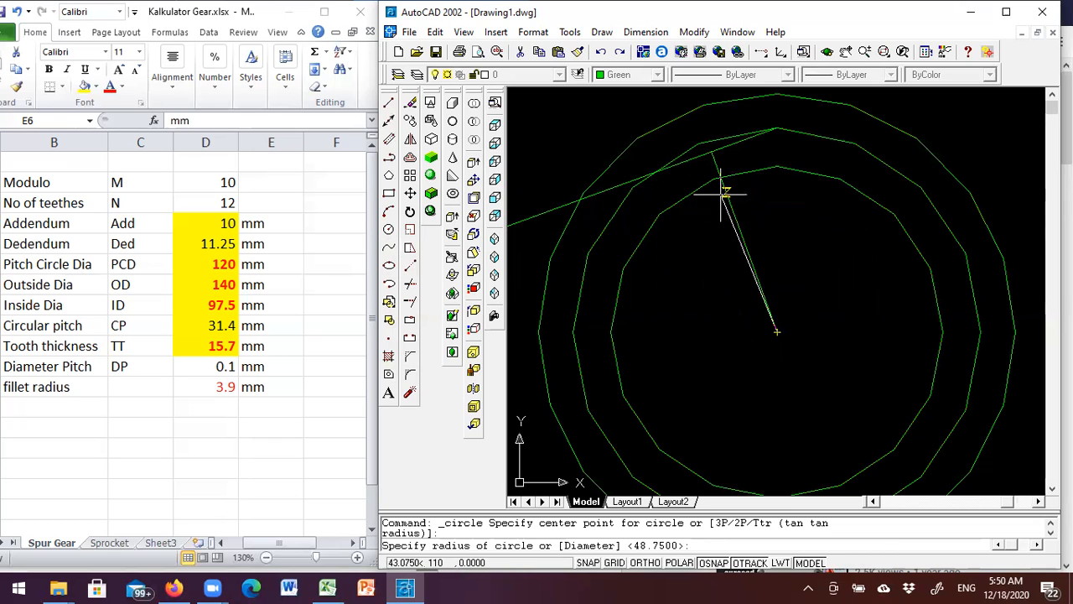
pyautogui.click(711, 151)
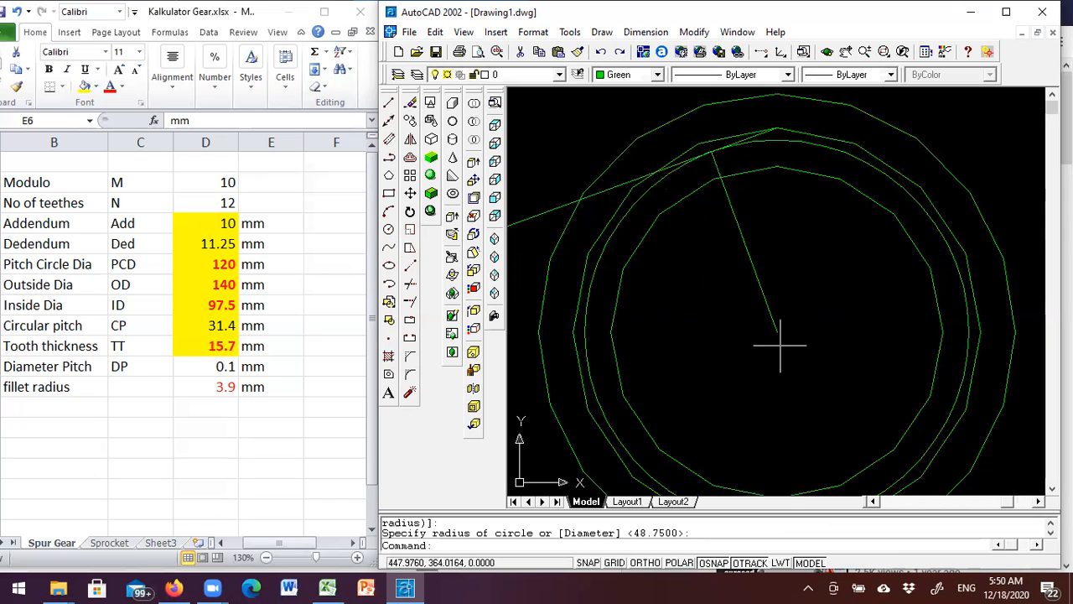
# Step: Regenerate the drawing so that the gear circles display as smooth curves
pyautogui.scroll(-1, 773, 223)
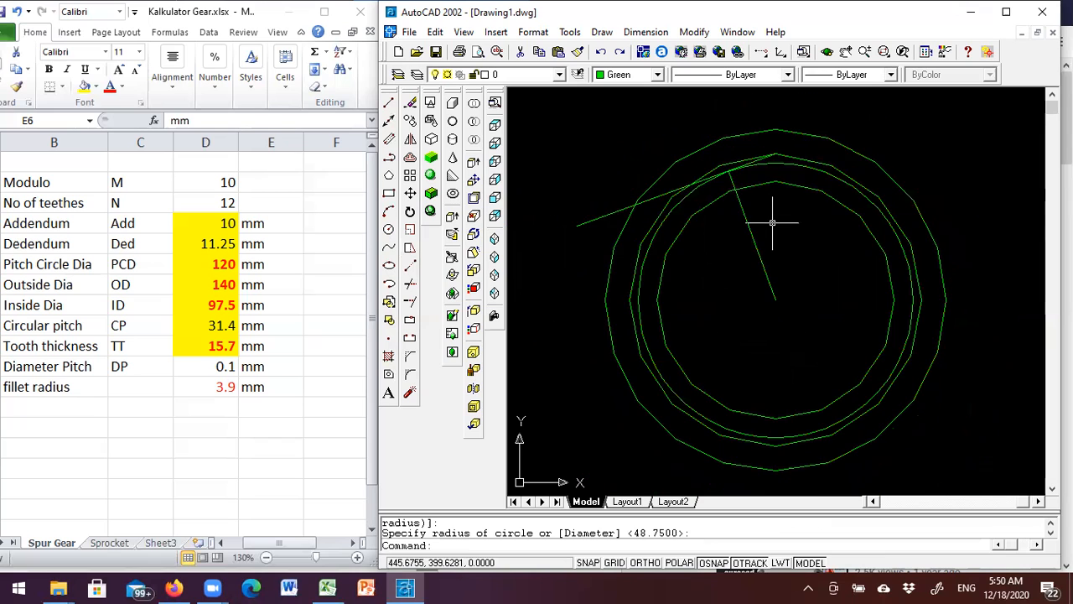
pyautogui.scroll(1, 773, 223)
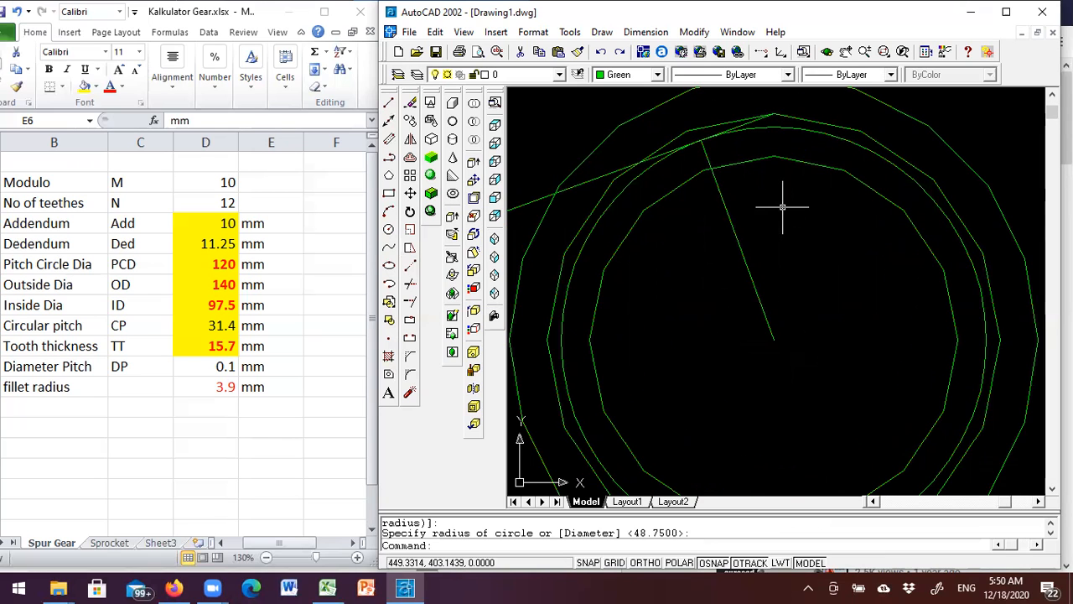
pyautogui.scroll(3, 757, 151)
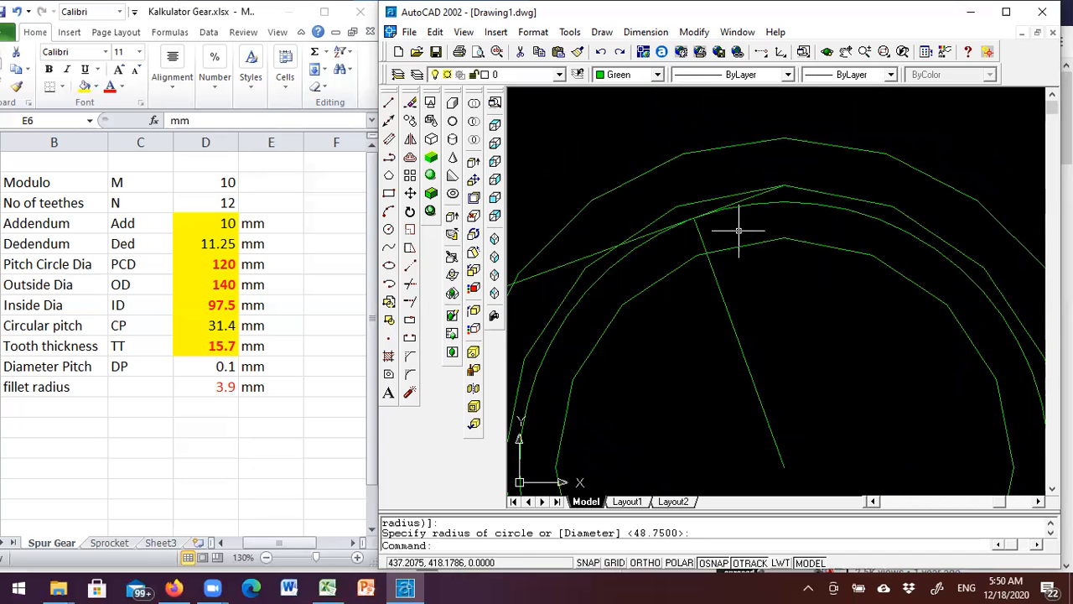
pyautogui.press('Return')
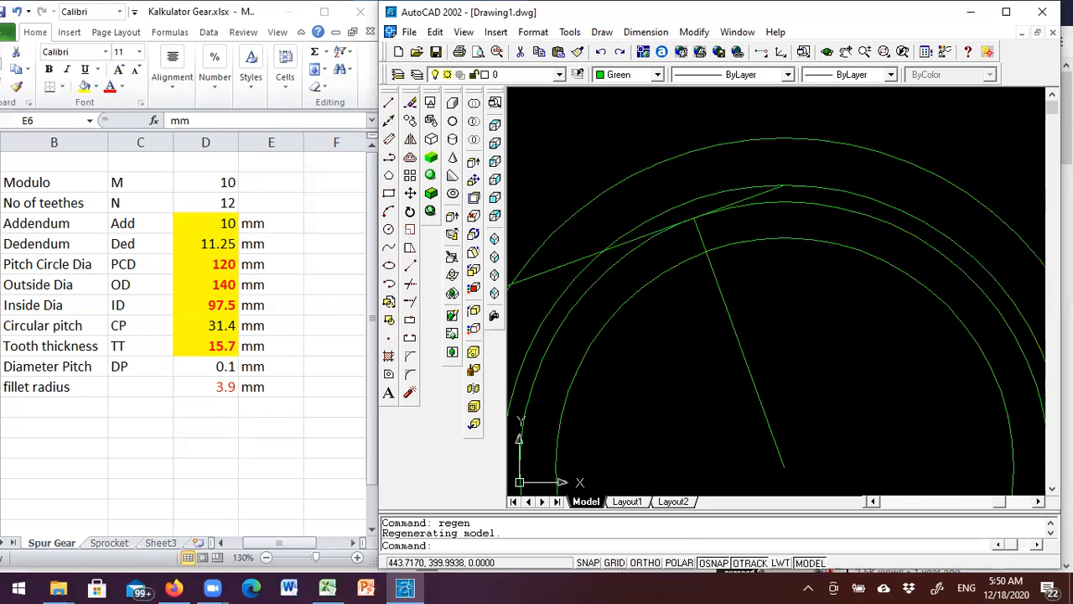
# Step: Draw an arc about the common centre, starting at the pitch circle's top quadrant, with a chord length of 15.7
pyautogui.scroll(-1, 766, 285)
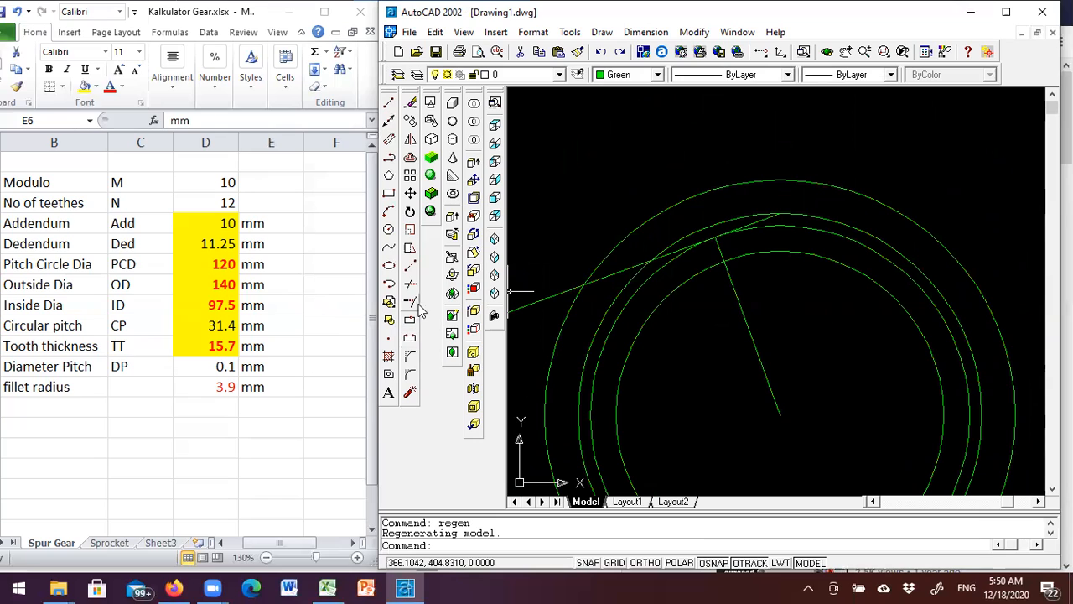
pyautogui.click(389, 215)
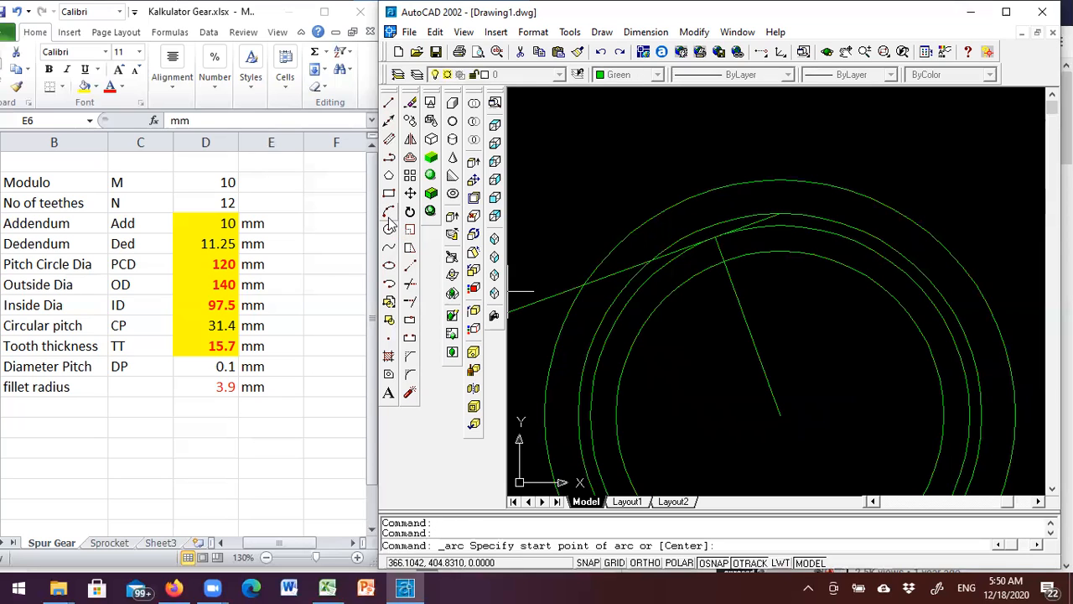
pyautogui.rightClick(834, 313)
pyautogui.click(872, 361)
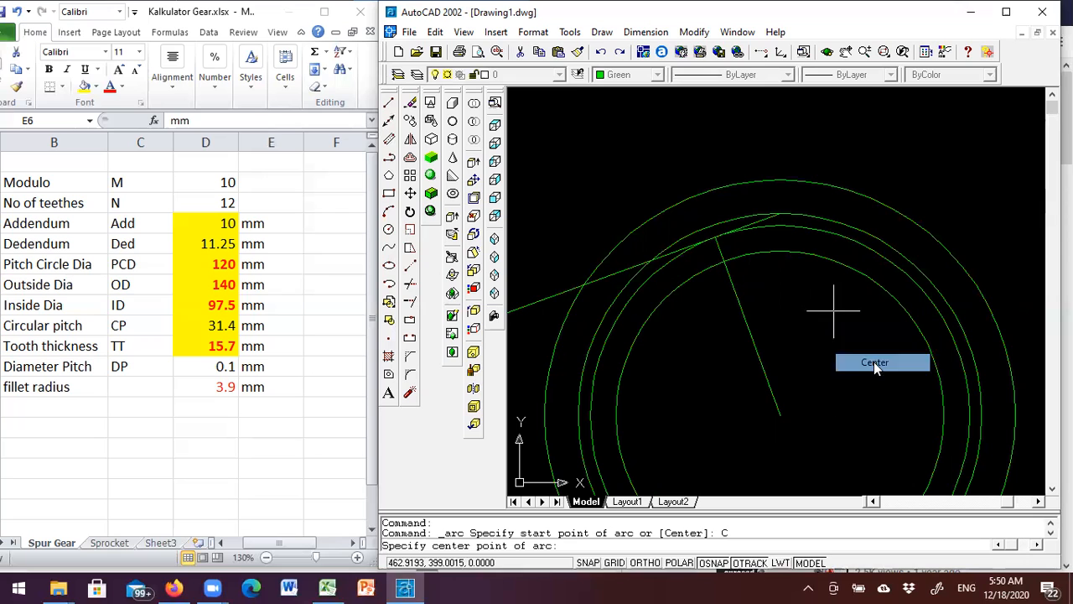
pyautogui.click(780, 415)
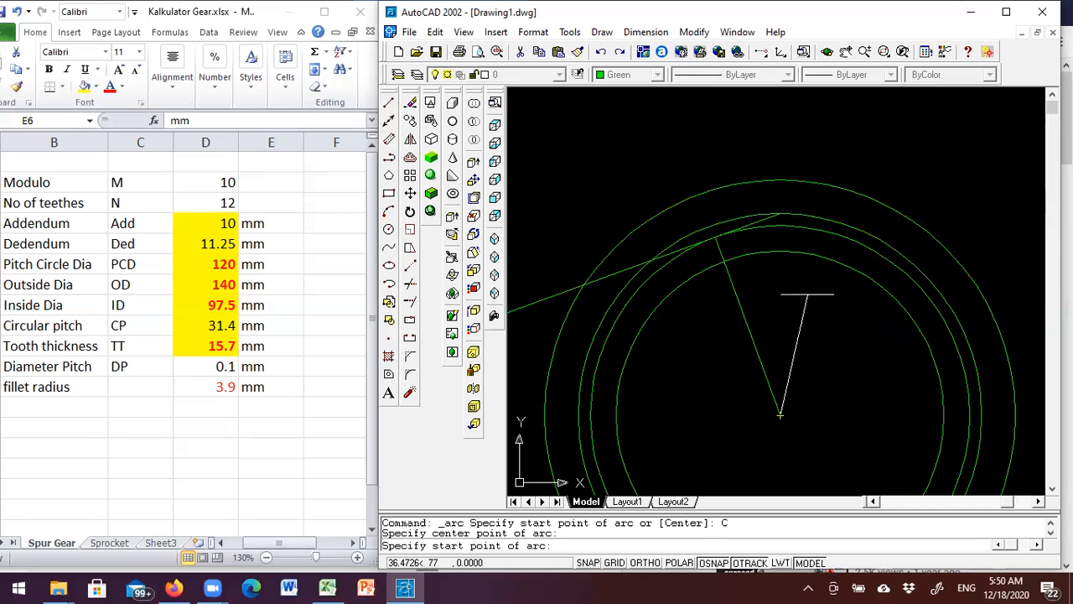
pyautogui.scroll(3, 774, 231)
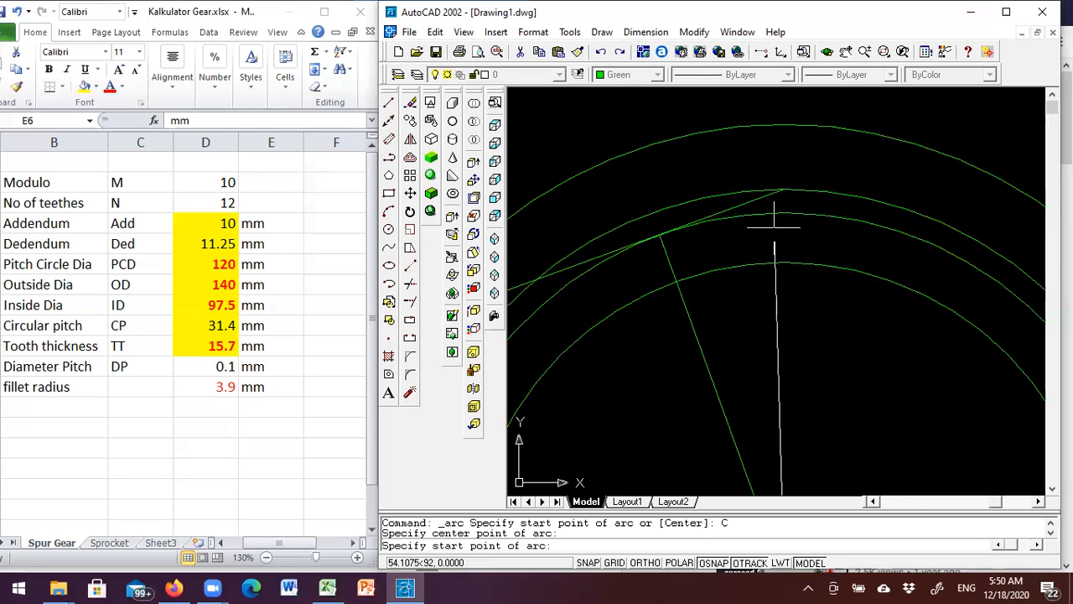
pyautogui.click(784, 190)
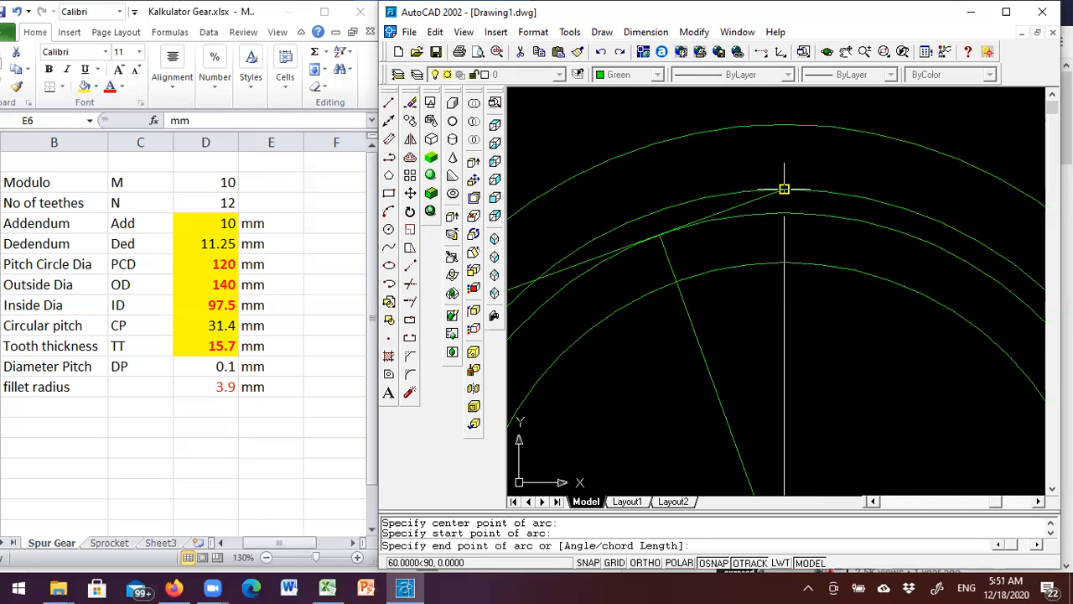
pyautogui.rightClick(803, 173)
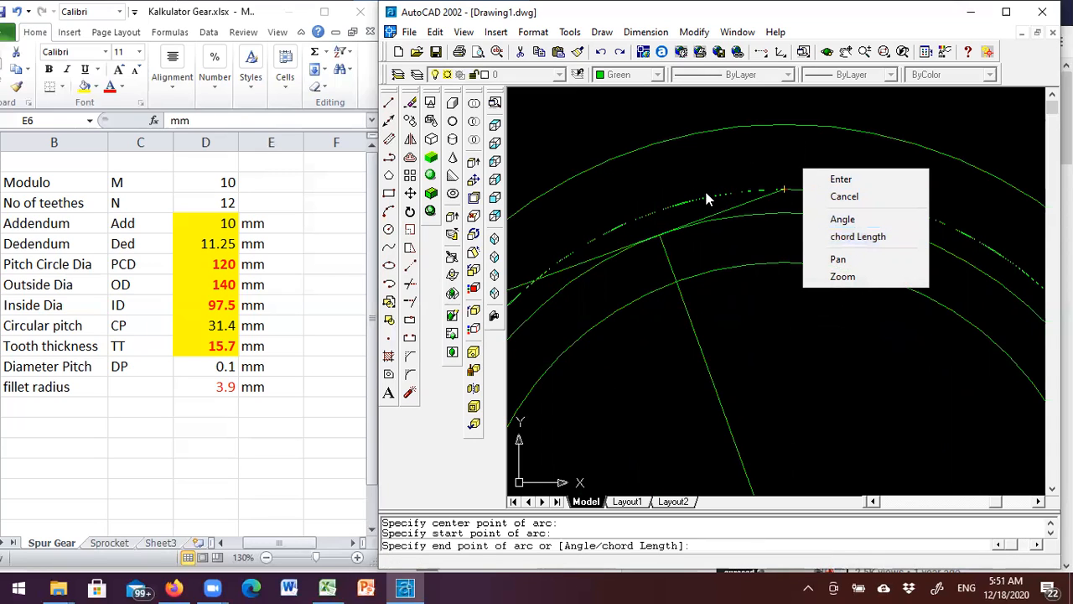
pyautogui.click(865, 238)
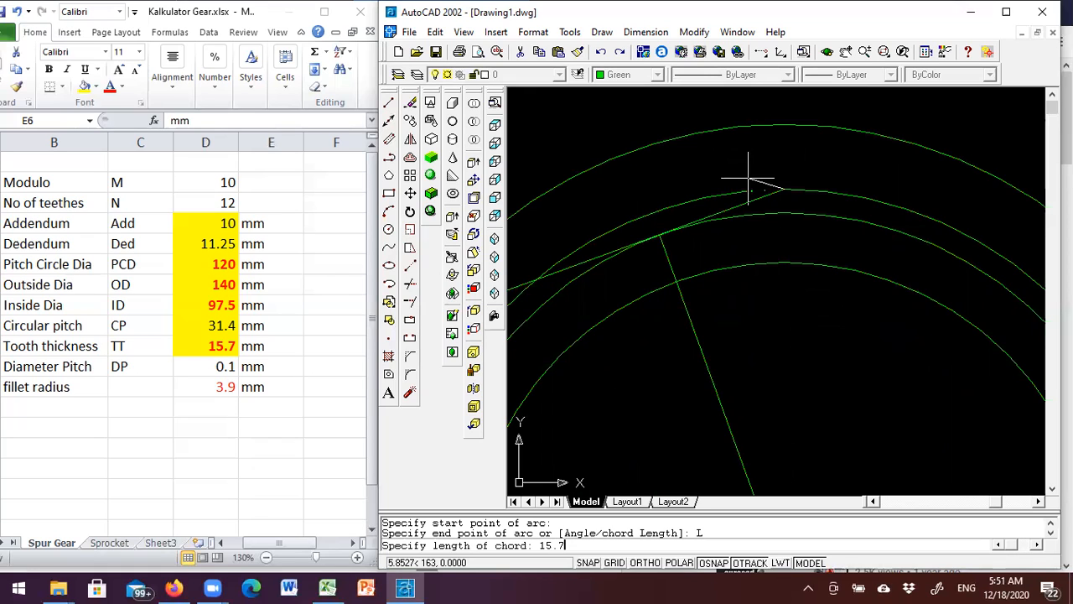
pyautogui.press('Return')
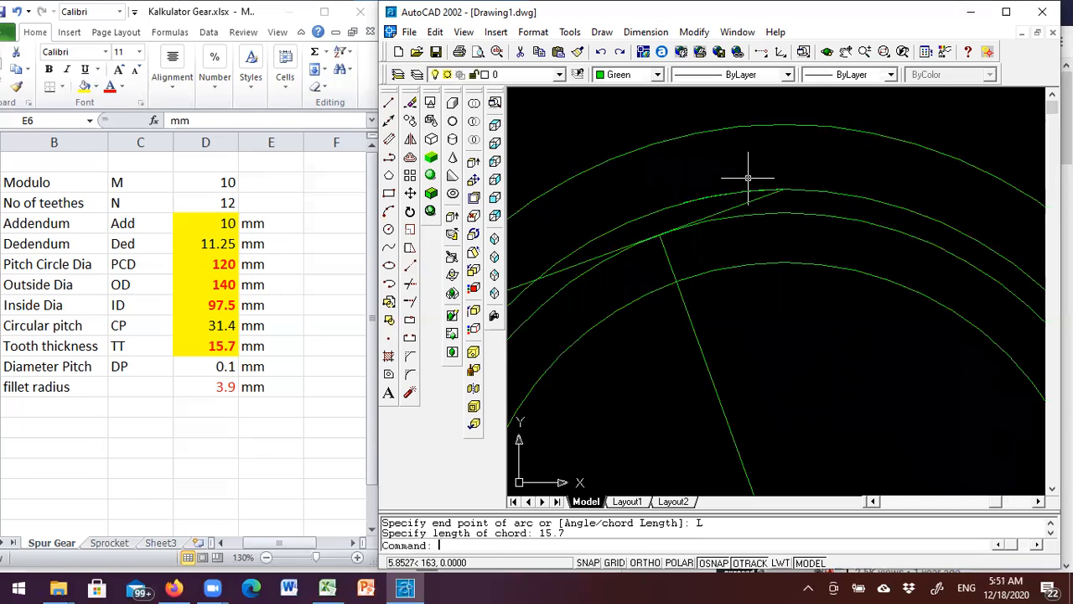
# Step: Highlight the tooth-thickness arc on the pitch circle to check its extent, and clear the selection
pyautogui.scroll(1, 759, 193)
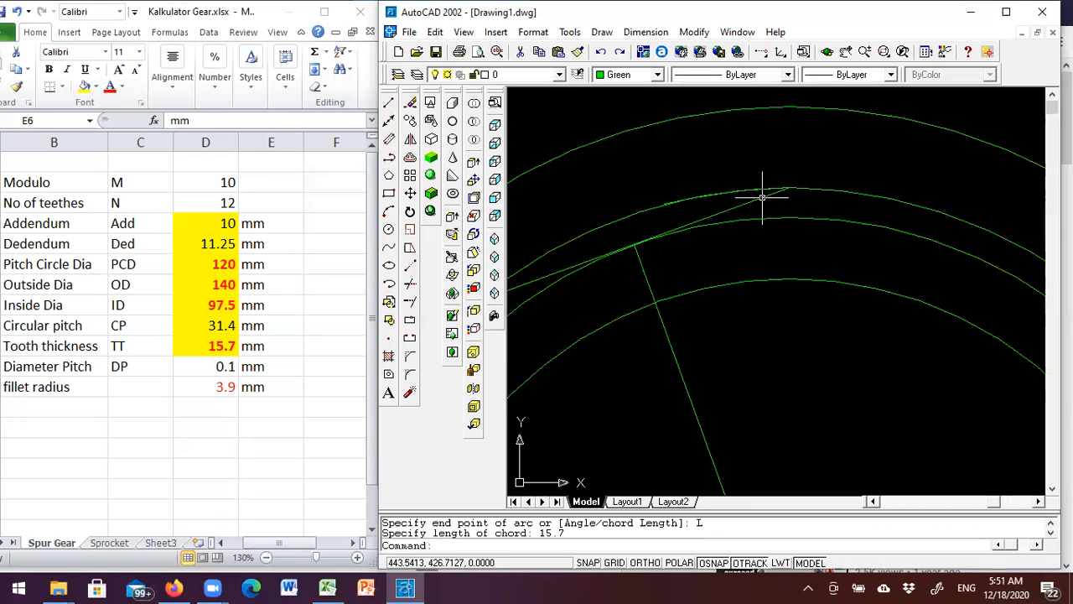
pyautogui.press('Escape')
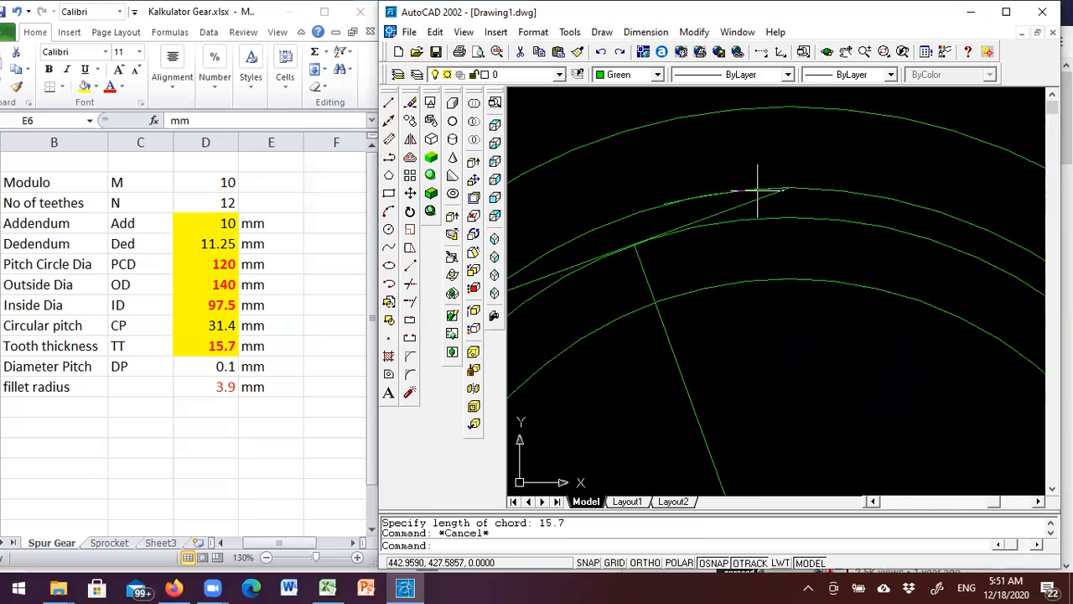
pyautogui.click(755, 191)
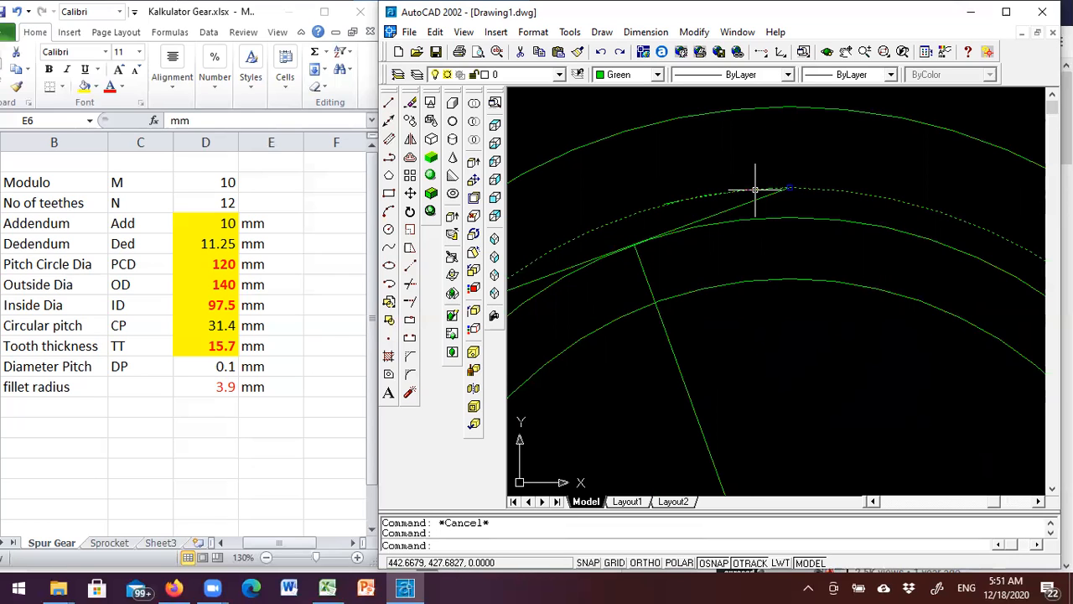
pyautogui.press('Escape')
pyautogui.click(689, 175)
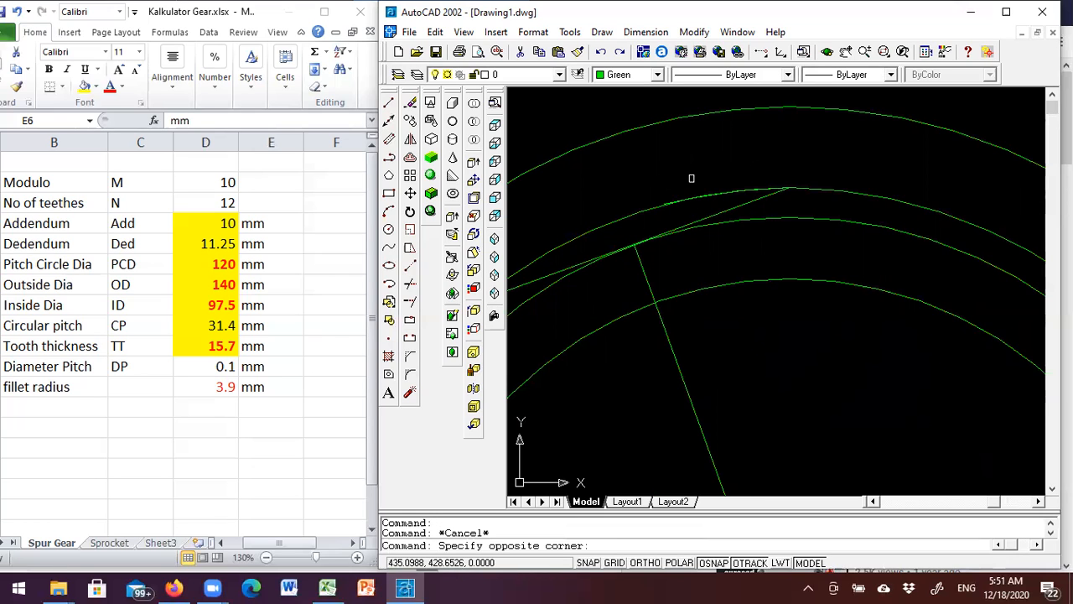
pyautogui.press('Escape')
pyautogui.click(639, 165)
pyautogui.click(838, 217)
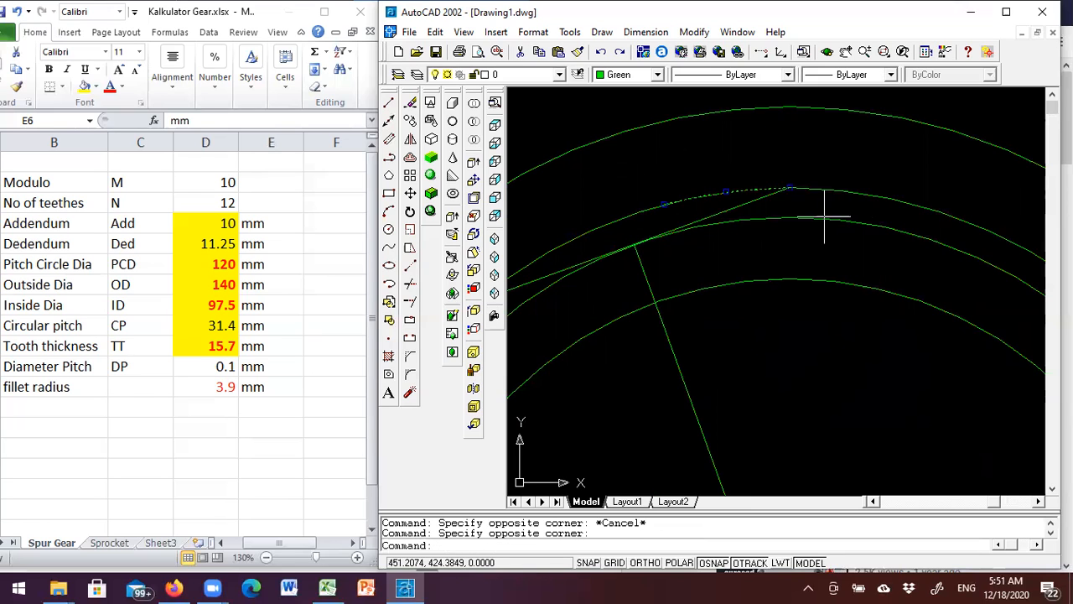
pyautogui.scroll(-1, 718, 159)
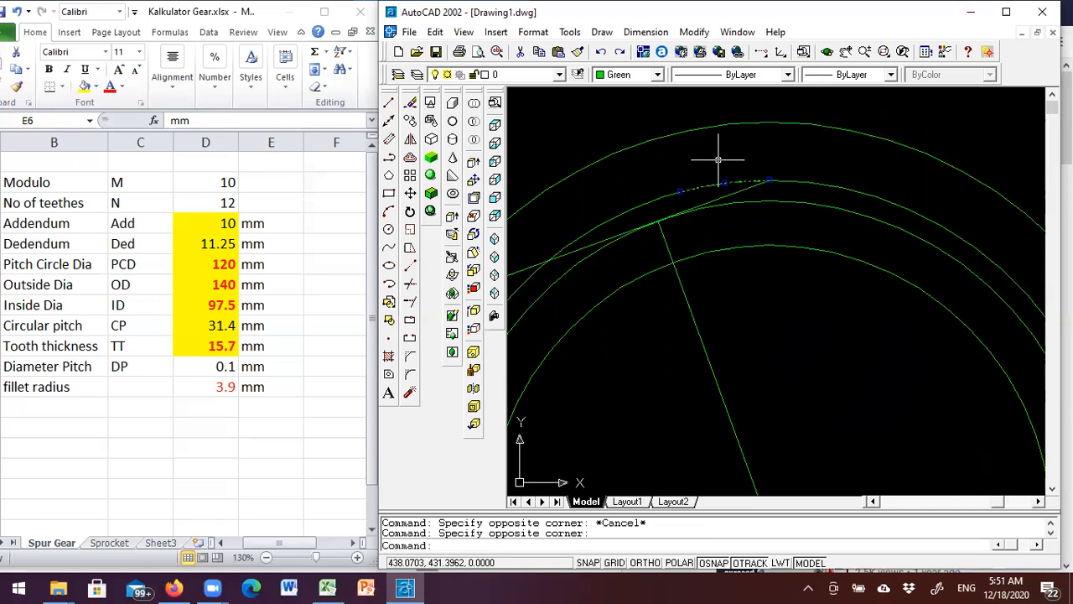
pyautogui.press('Escape')
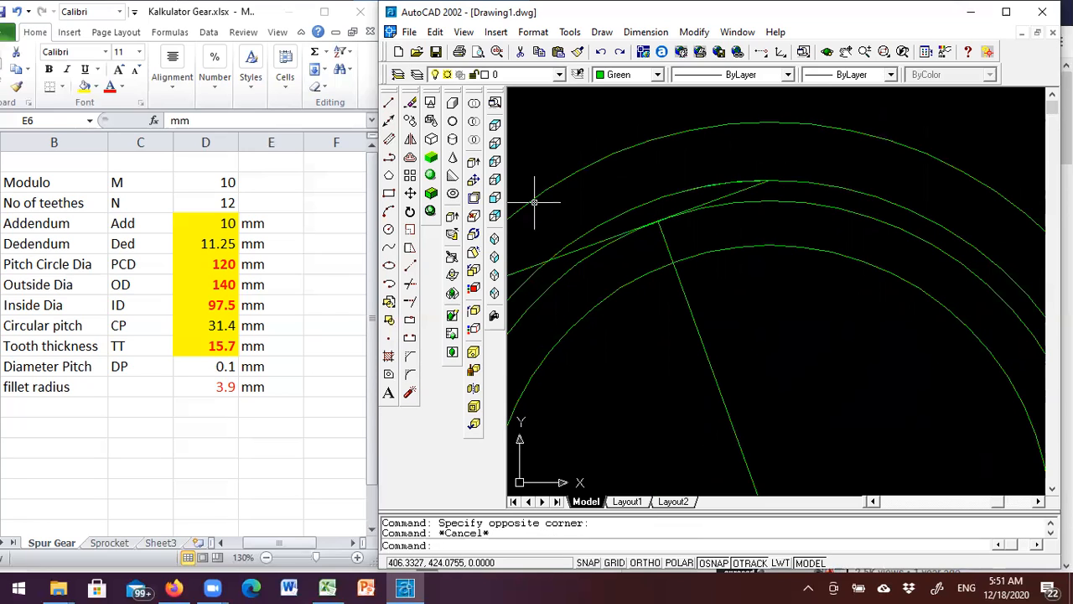
# Step: Draw a polyline from the left end of the tooth-thickness arc tangent to the base circle on its right side
pyautogui.click(389, 158)
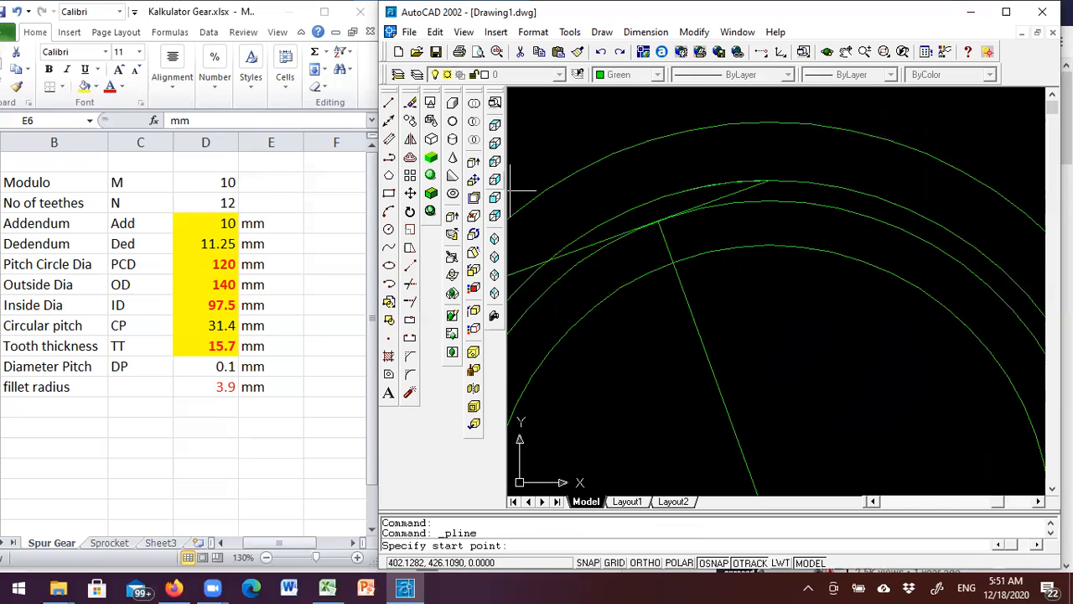
pyautogui.click(679, 191)
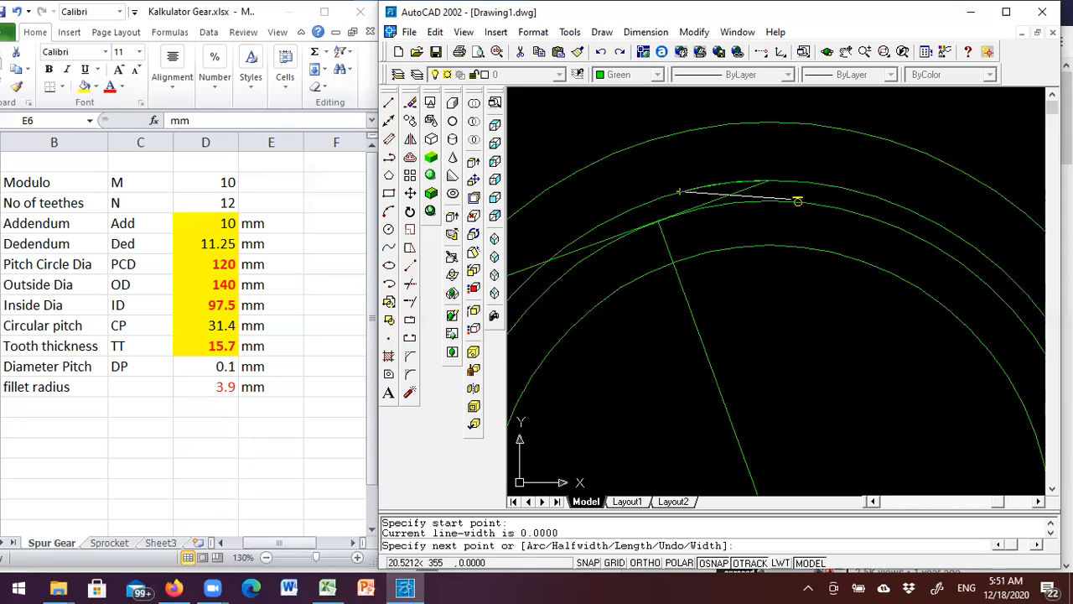
pyautogui.click(798, 201)
pyautogui.press('Return')
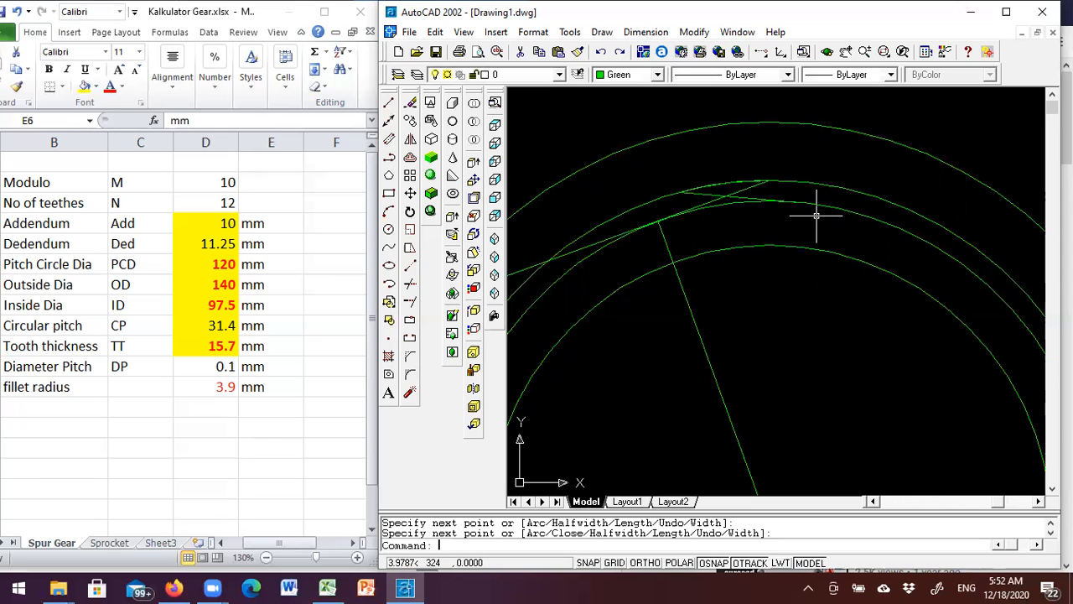
# Step: Draw a circle centred where the perpendicular line meets the inclined line, passing through the pitch circle's top quadrant
pyautogui.scroll(3, 812, 193)
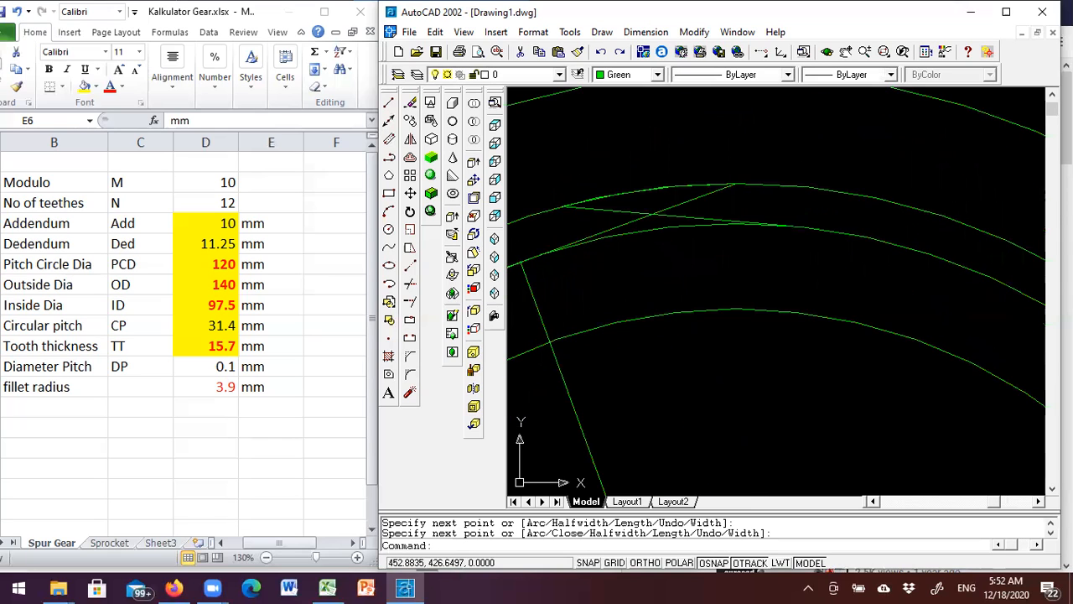
pyautogui.scroll(-2, 813, 236)
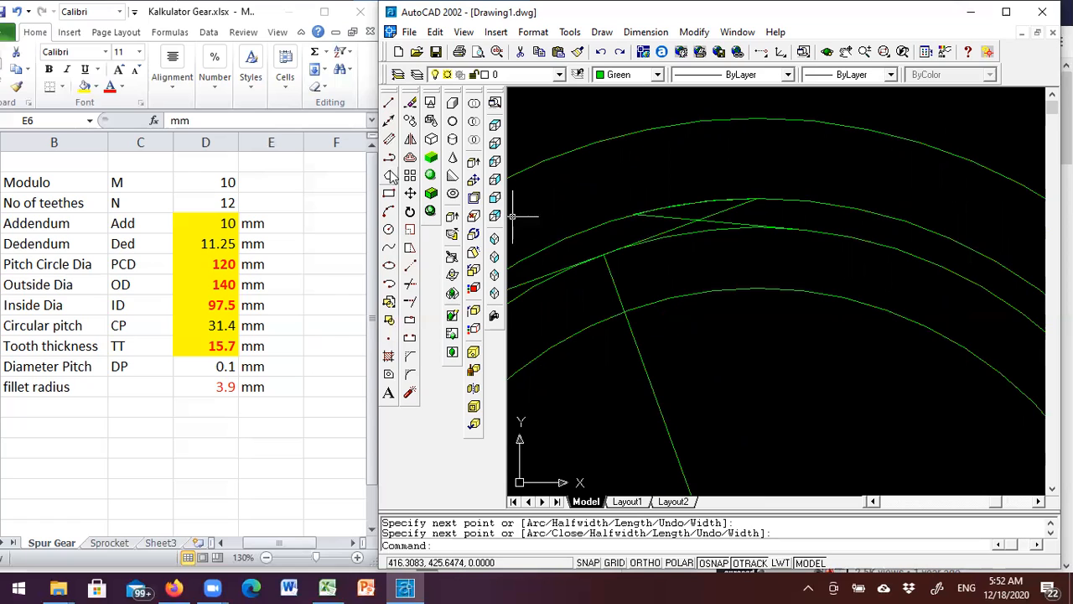
pyautogui.click(391, 233)
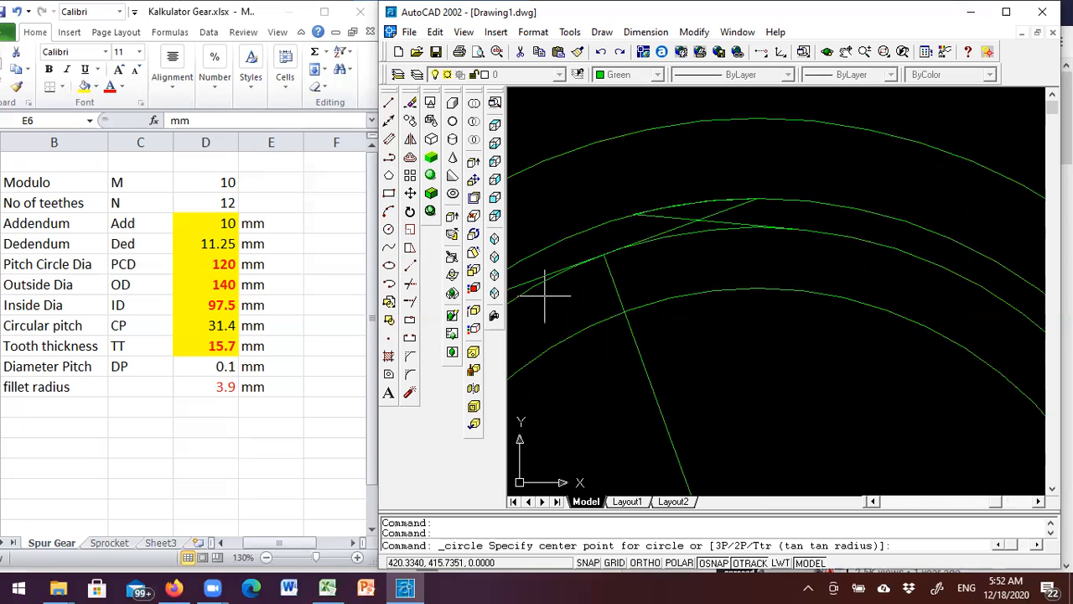
pyautogui.click(604, 253)
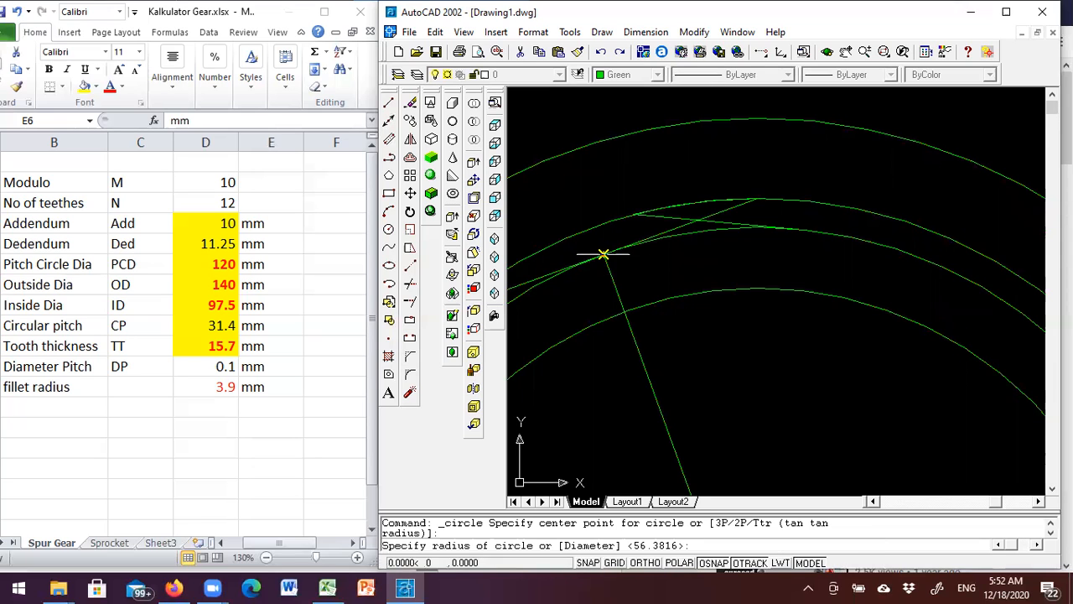
pyautogui.click(758, 198)
# Step: Draw a second circle centred at the new line's tangent point on the base circle, passing through the tooth-thickness arc's left end
pyautogui.press('Return')
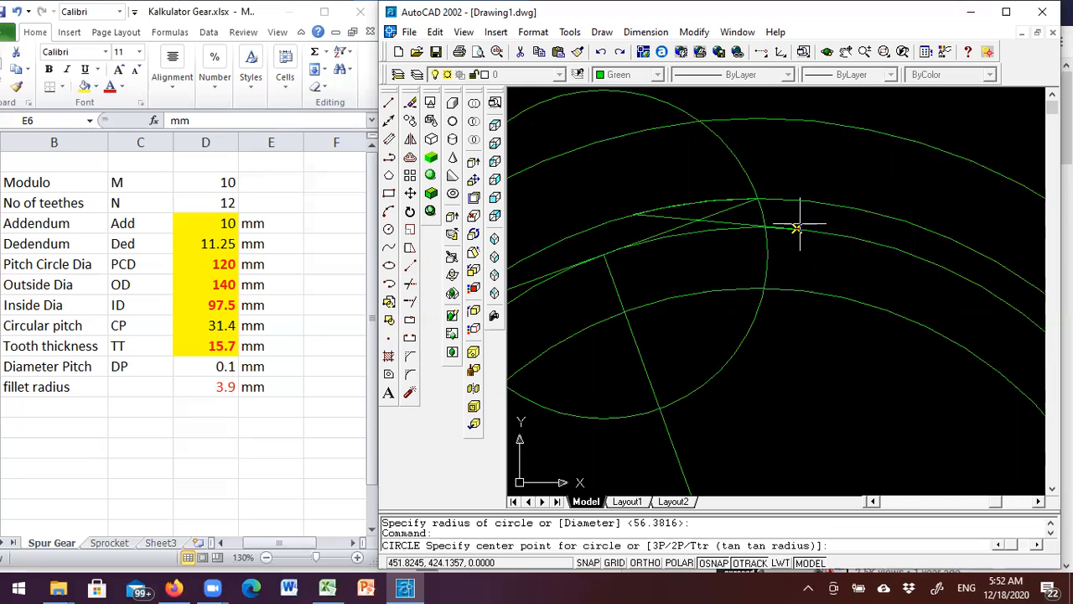
pyautogui.click(797, 228)
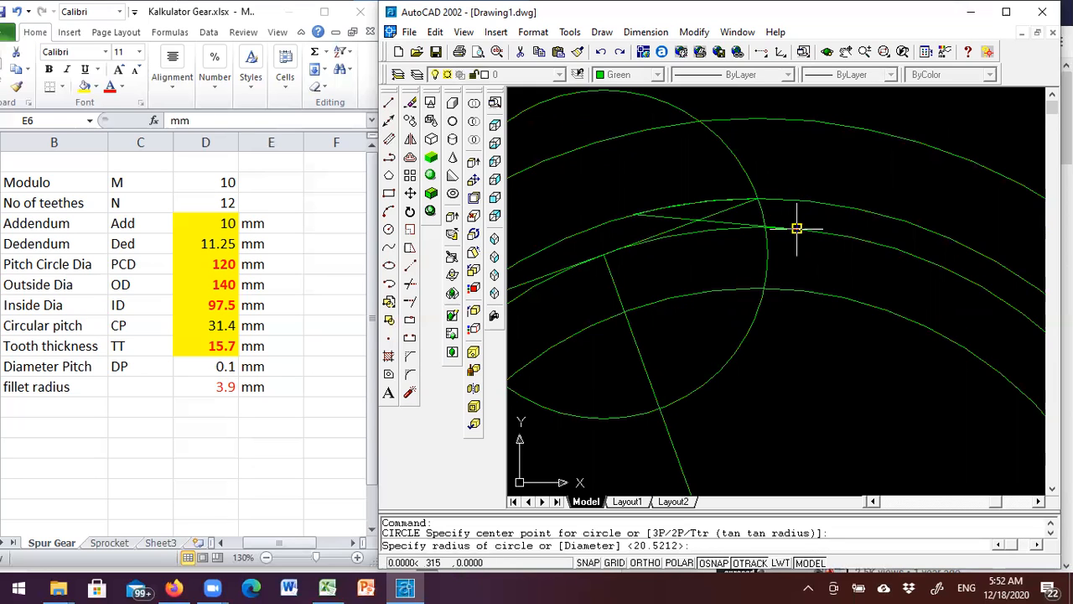
pyautogui.click(633, 215)
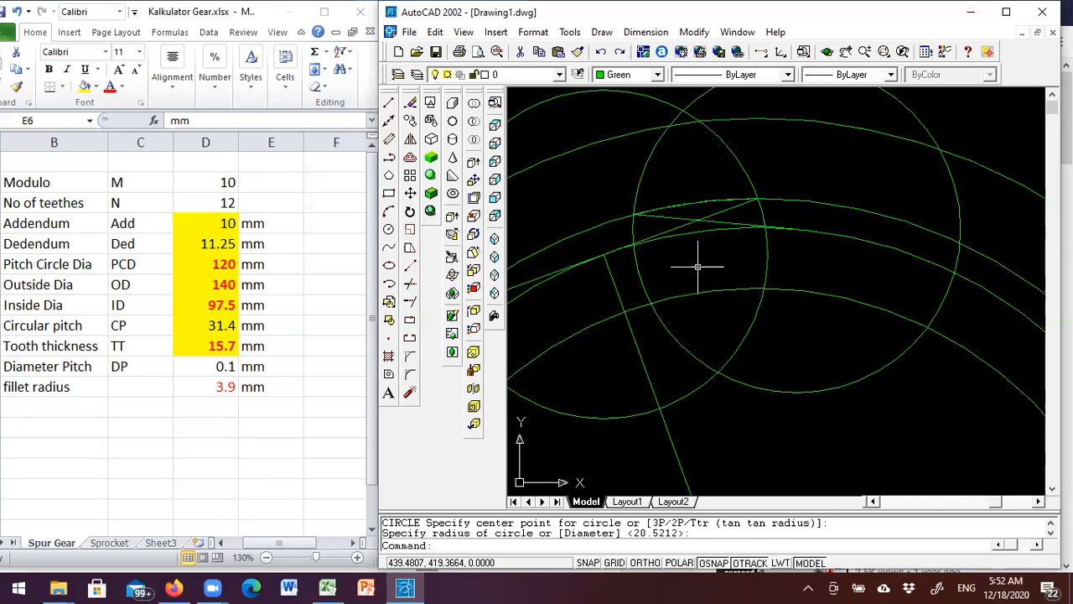
# Step: Break the right-hand construction circle above the tooth so the left flank ends at the outside circle
pyautogui.scroll(-2, 756, 253)
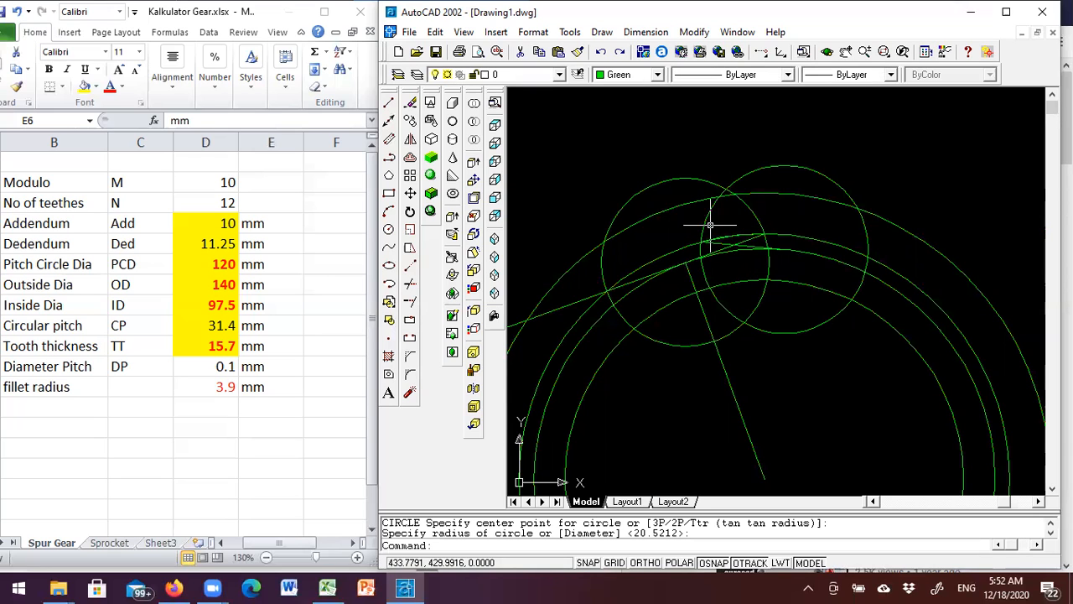
pyautogui.scroll(1, 710, 221)
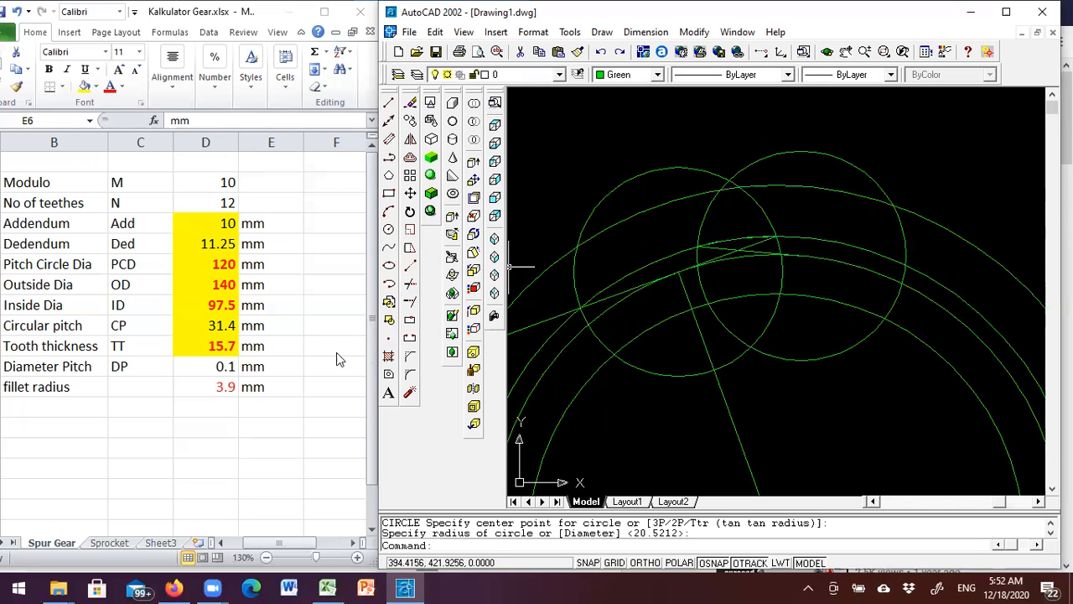
pyautogui.click(410, 340)
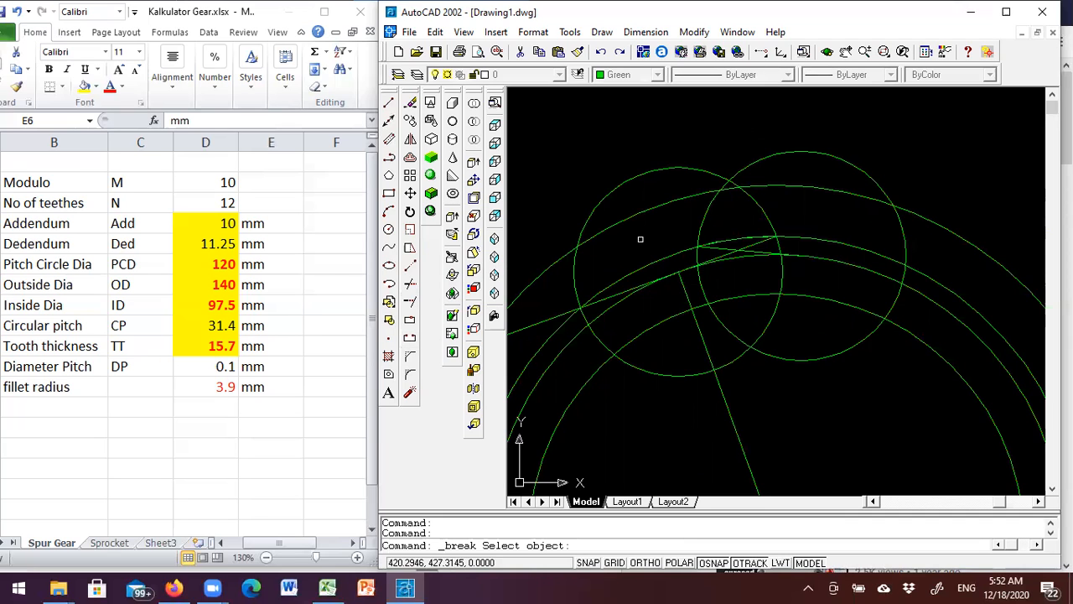
pyautogui.scroll(3, 753, 195)
pyautogui.scroll(3, 695, 158)
pyautogui.scroll(-3, 735, 156)
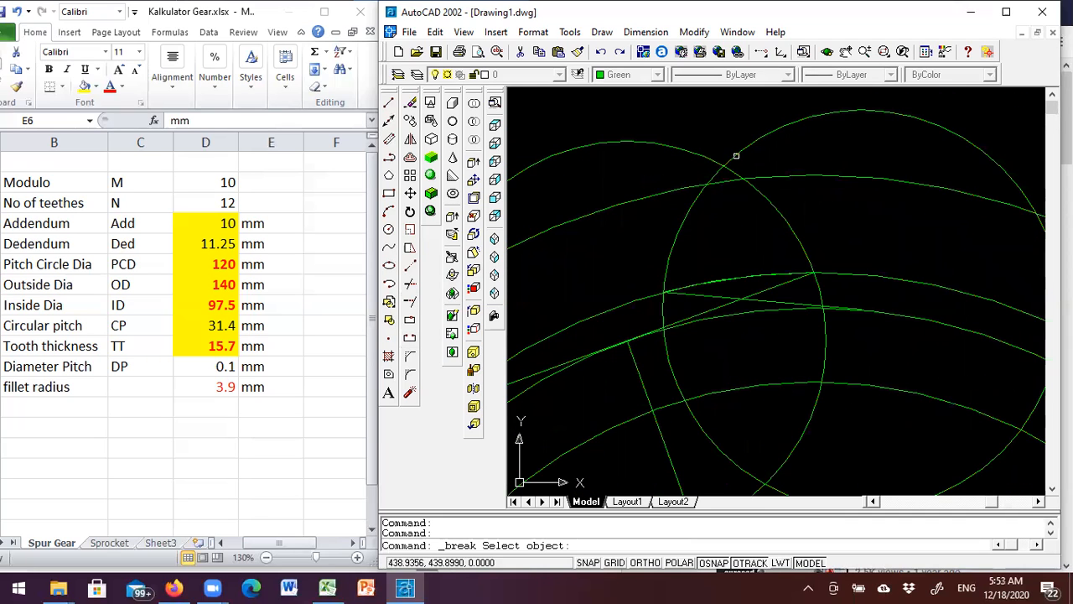
pyautogui.scroll(1, 730, 161)
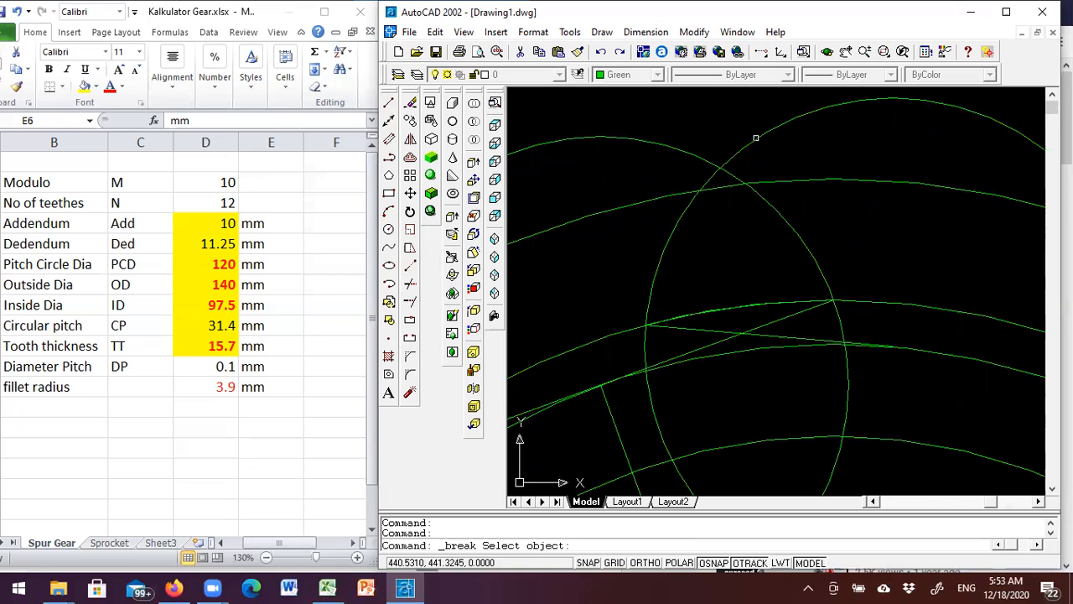
pyautogui.click(755, 138)
pyautogui.click(700, 188)
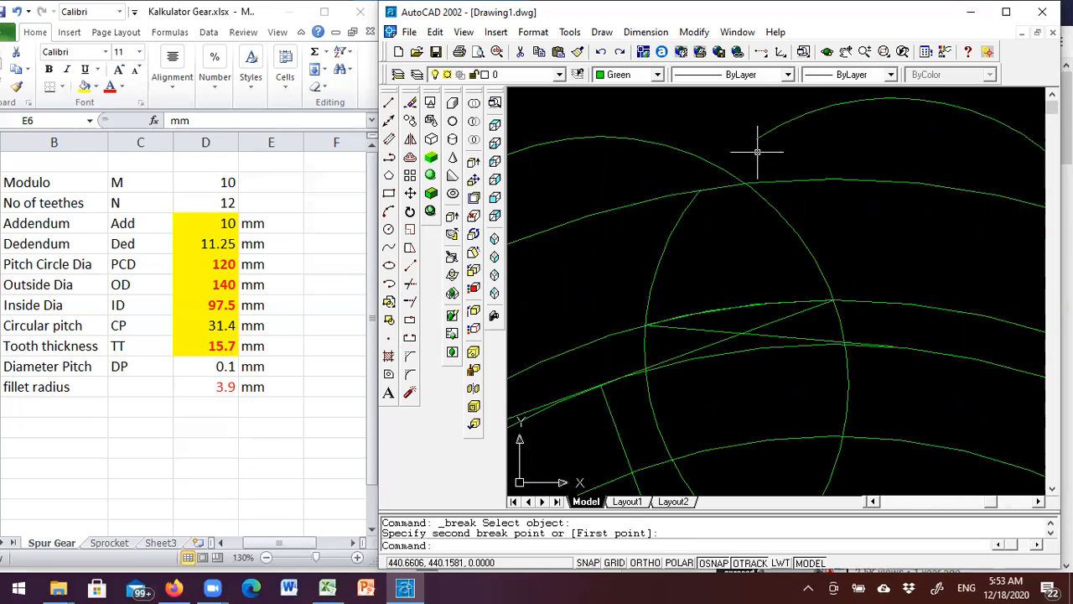
# Step: Break the outside circle just beyond the right flank, opening a gap that starts at the flank's upper intersection
pyautogui.press('Return')
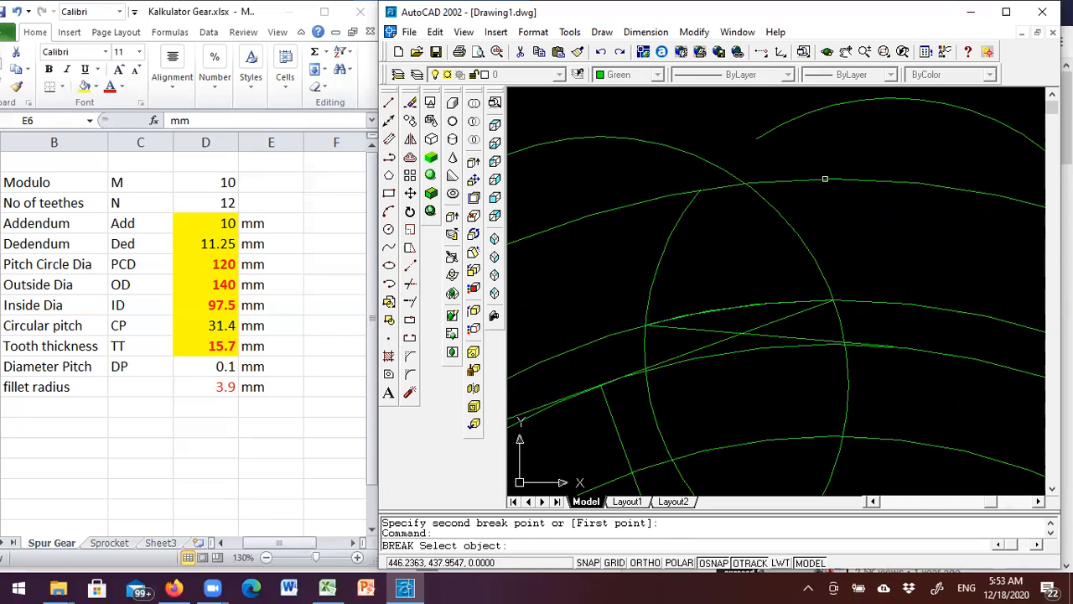
pyautogui.click(826, 179)
pyautogui.click(746, 182)
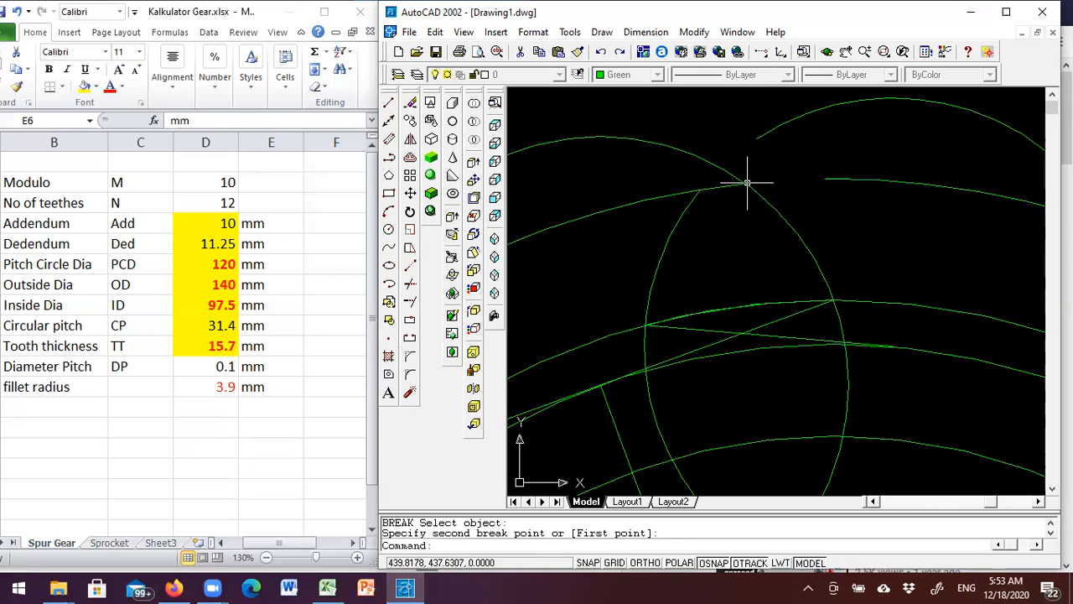
# Step: Break the left-hand construction circle above the outside circle, cutting it back to the right flank's upper intersection
pyautogui.press('Return')
pyautogui.click(704, 156)
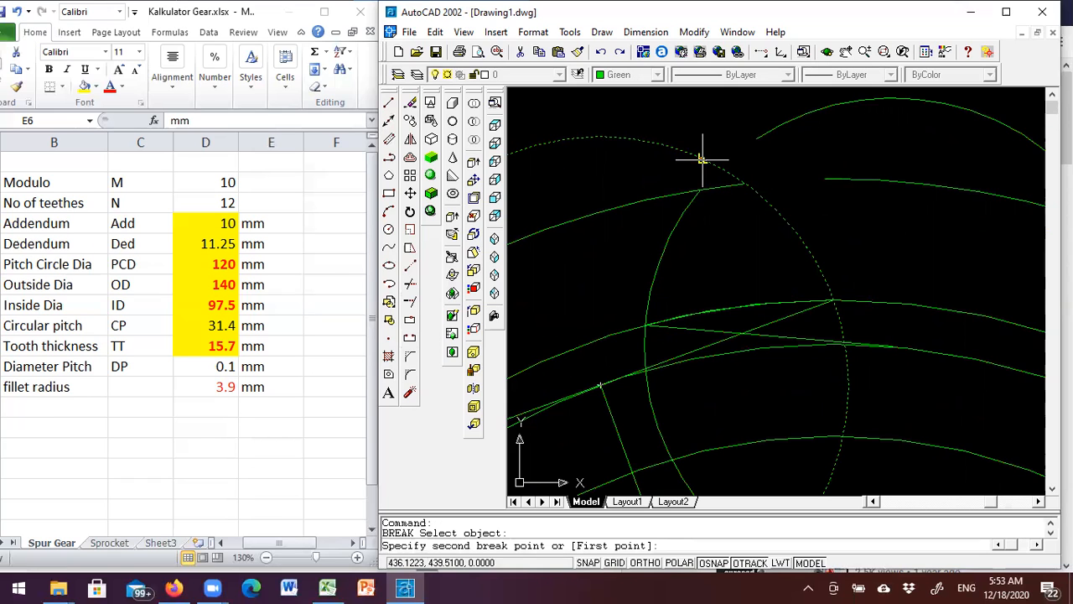
pyautogui.click(600, 136)
pyautogui.press('Return')
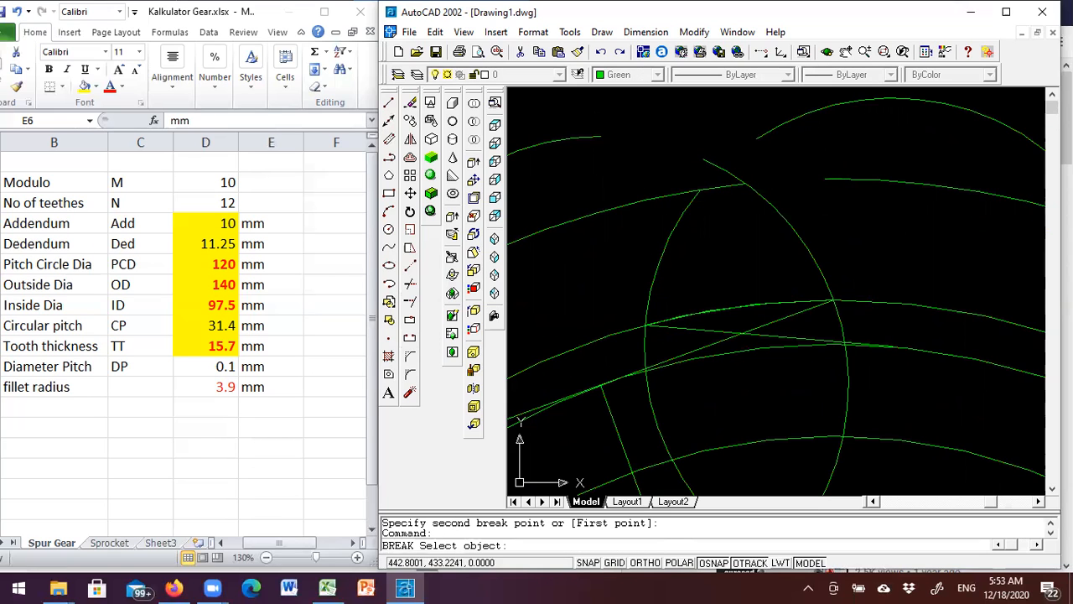
pyautogui.click(699, 158)
pyautogui.click(703, 157)
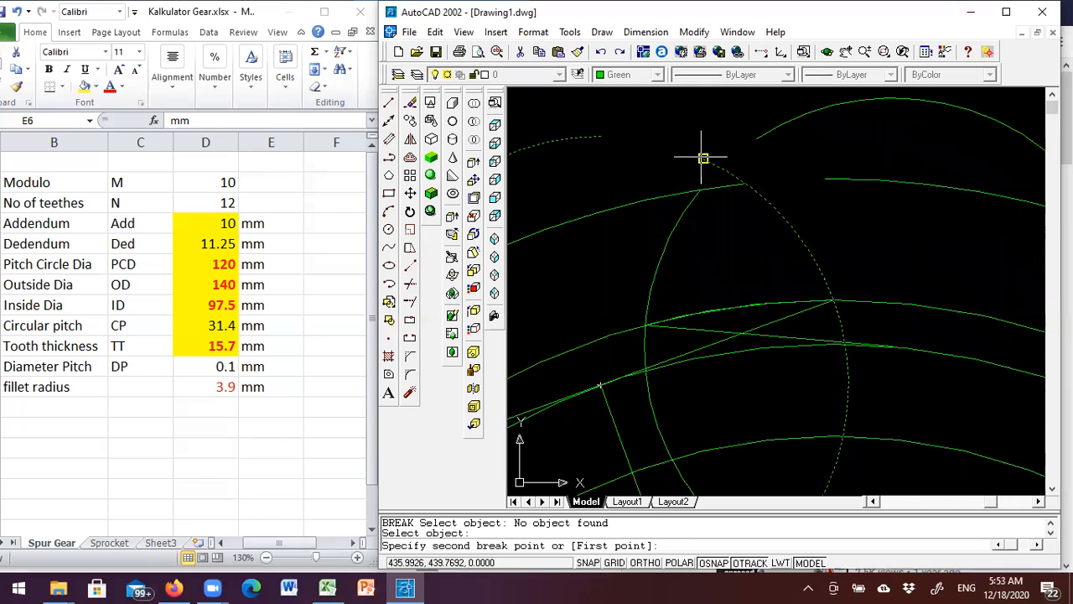
pyautogui.click(745, 182)
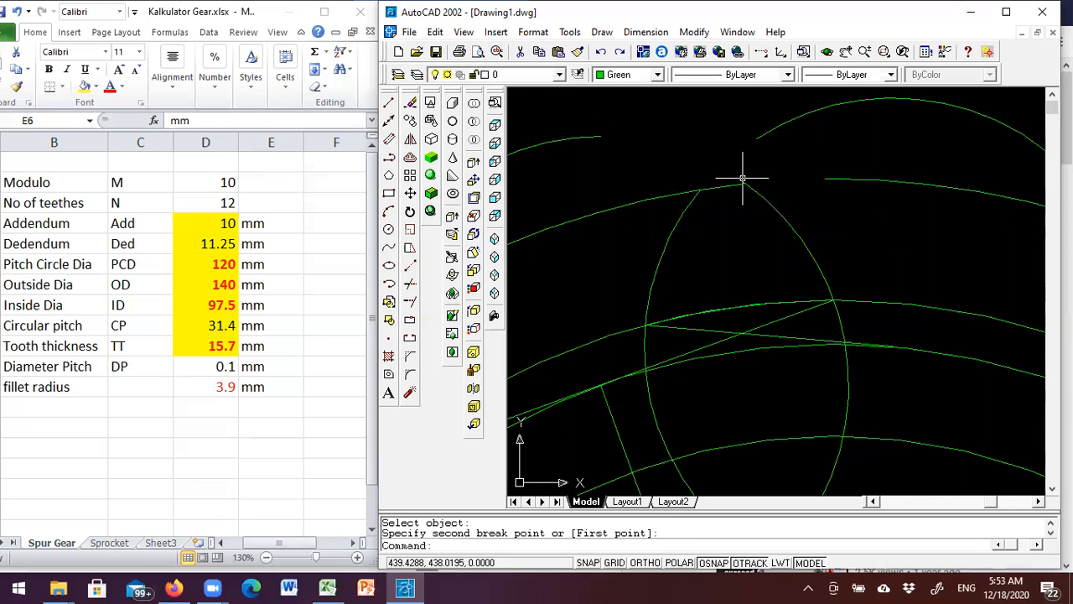
# Step: Break off the small stub of the right flank that protrudes past the tooth tip corner
pyautogui.scroll(3, 749, 176)
pyautogui.scroll(2, 752, 189)
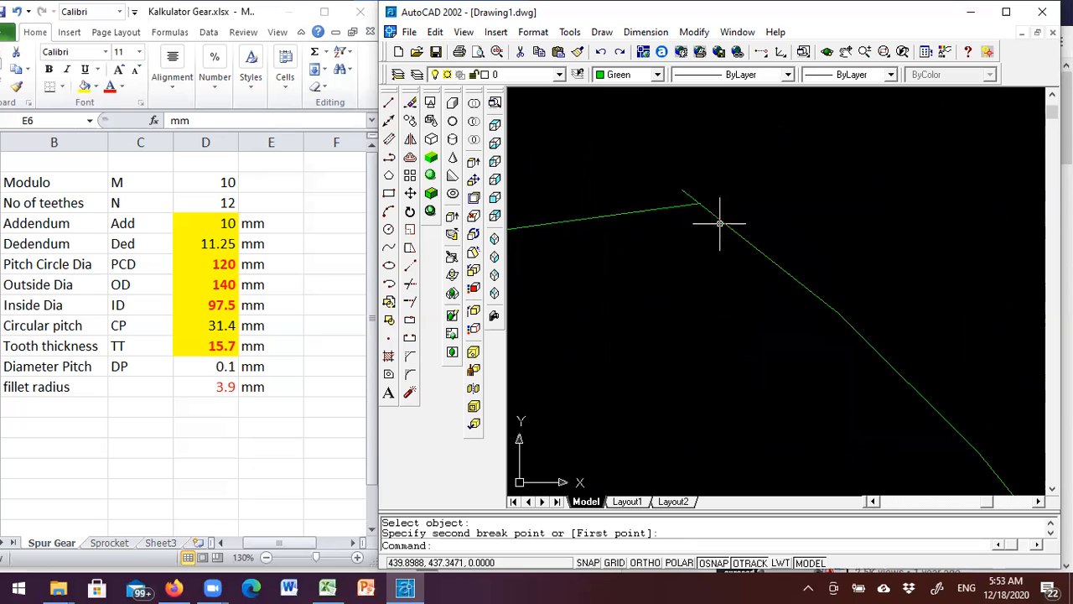
pyautogui.press('Return')
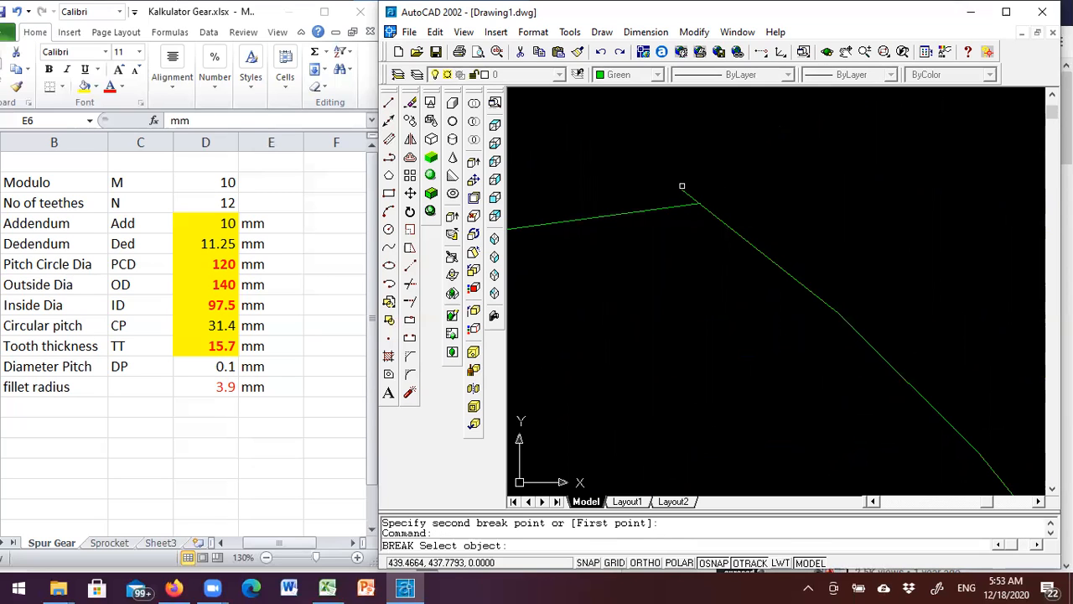
pyautogui.click(682, 186)
pyautogui.click(697, 198)
pyautogui.click(696, 198)
# Step: Break the outside circle on the left of the tooth so the tip arc ends at the left flank
pyautogui.scroll(-1, 764, 173)
pyautogui.scroll(-2, 765, 175)
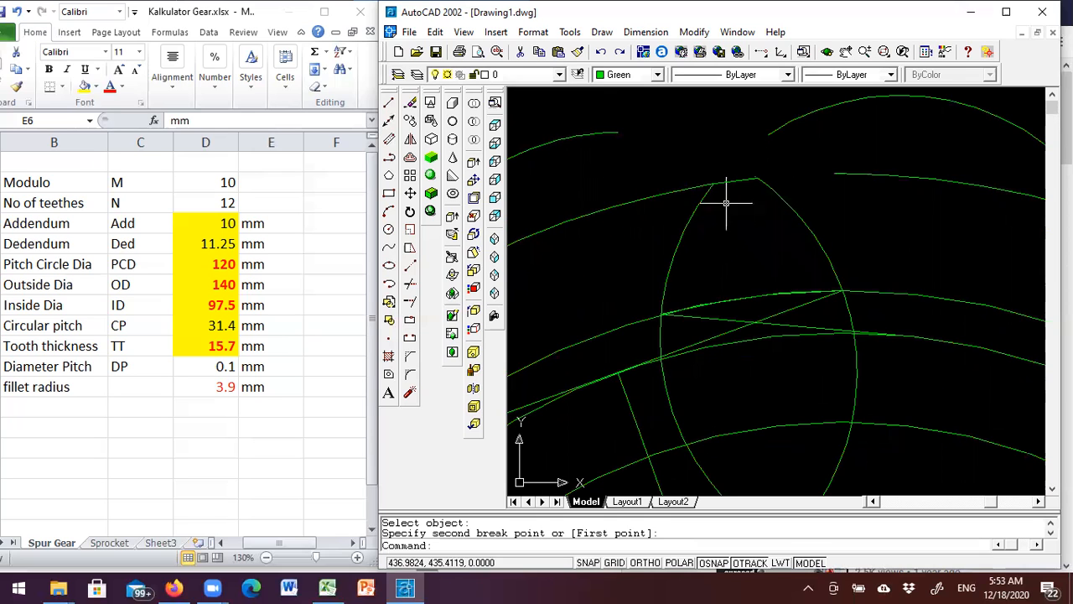
pyautogui.press('Return')
pyautogui.click(678, 185)
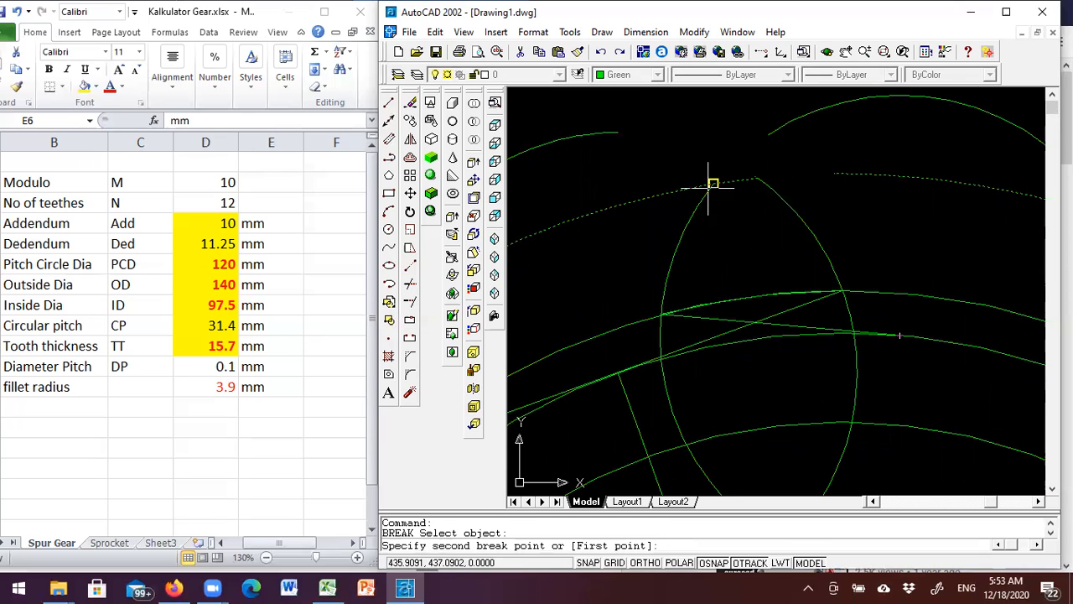
pyautogui.click(708, 180)
# Step: Break the left-hand construction circle below the tooth so the right flank ends at the inside circle
pyautogui.scroll(-3, 655, 166)
pyautogui.scroll(2, 655, 166)
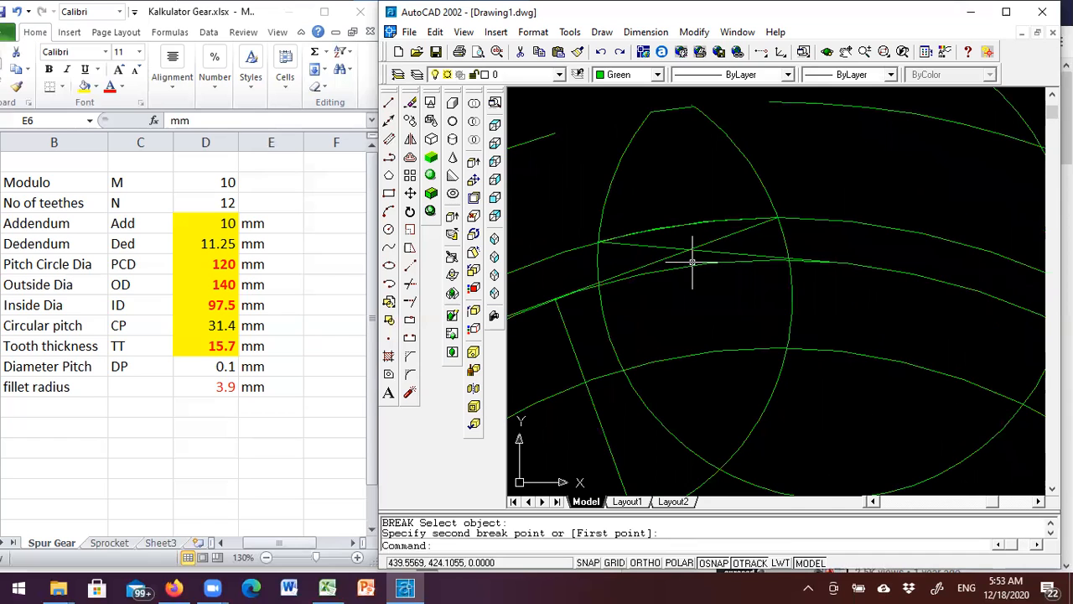
pyautogui.press('Return')
pyautogui.scroll(-2, 729, 343)
pyautogui.scroll(2, 728, 343)
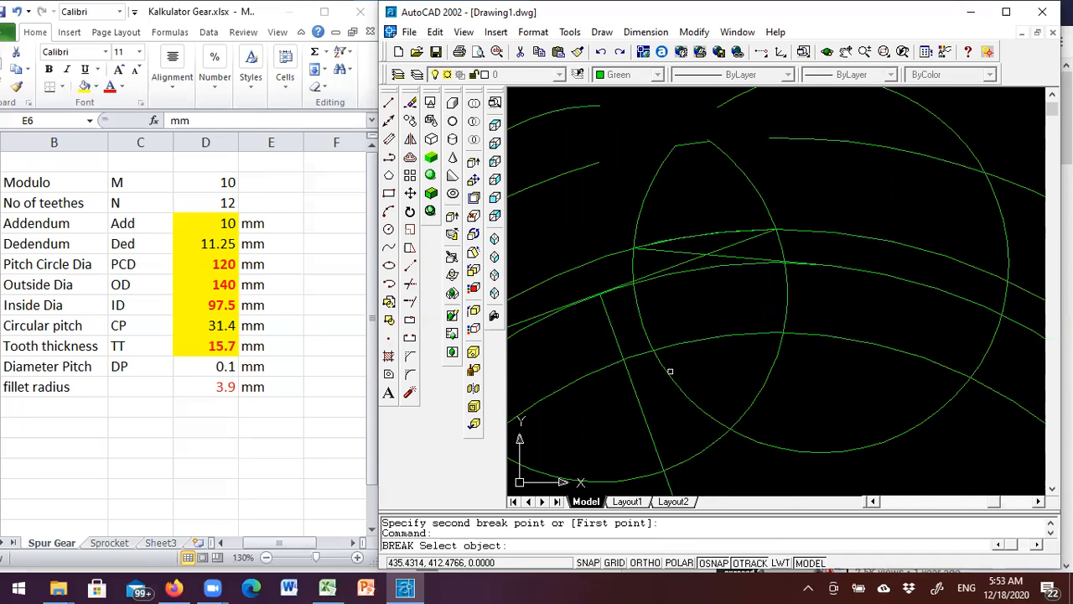
pyautogui.click(752, 401)
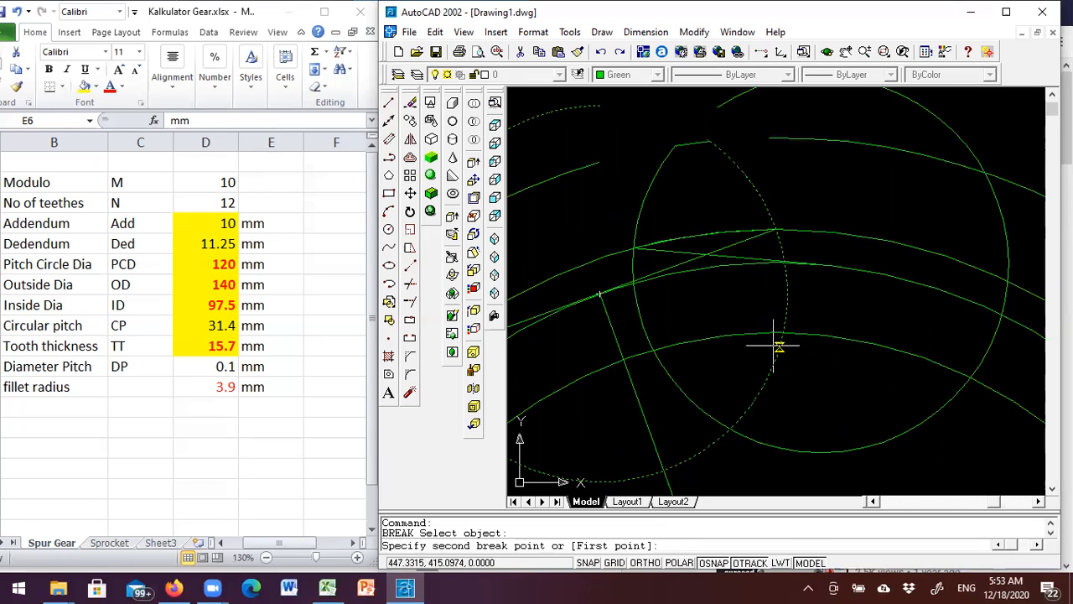
pyautogui.click(783, 333)
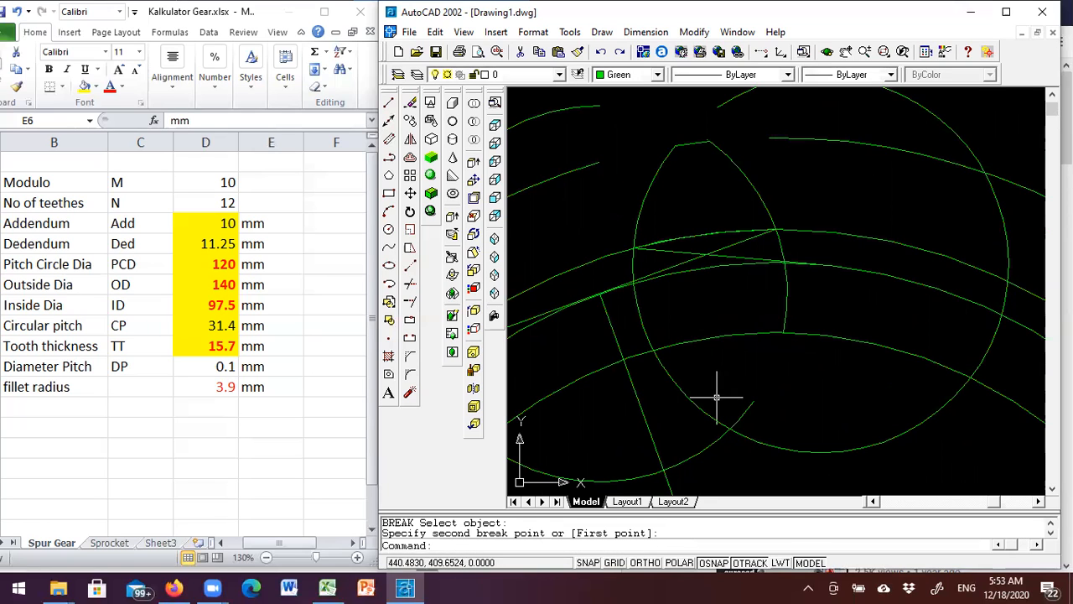
# Step: Break the right-hand construction circle below the tooth so the left flank ends at the inside circle
pyautogui.press('Return')
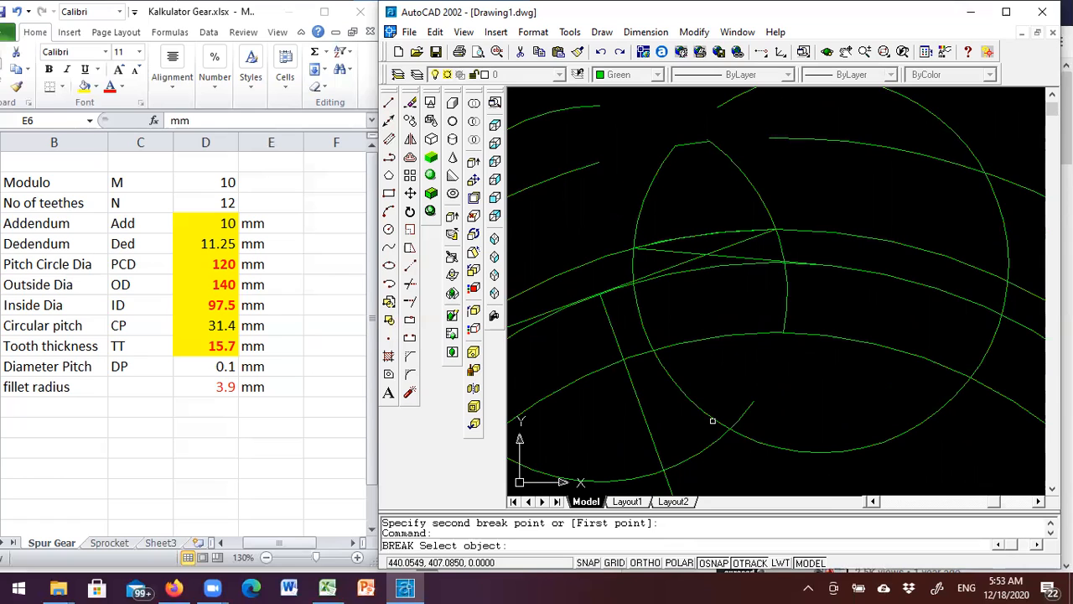
pyautogui.click(712, 421)
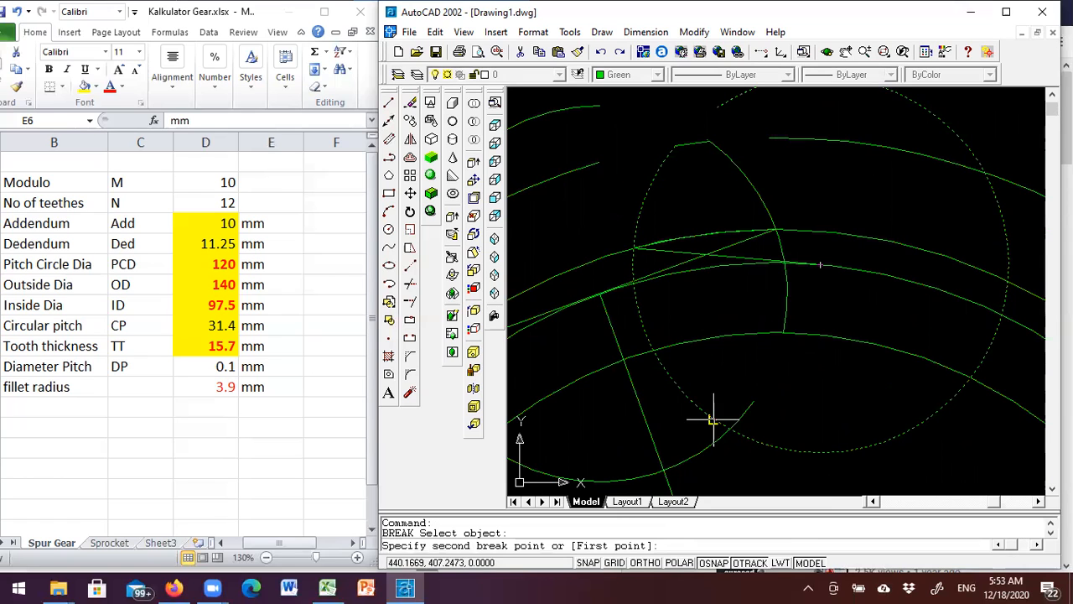
pyautogui.click(660, 353)
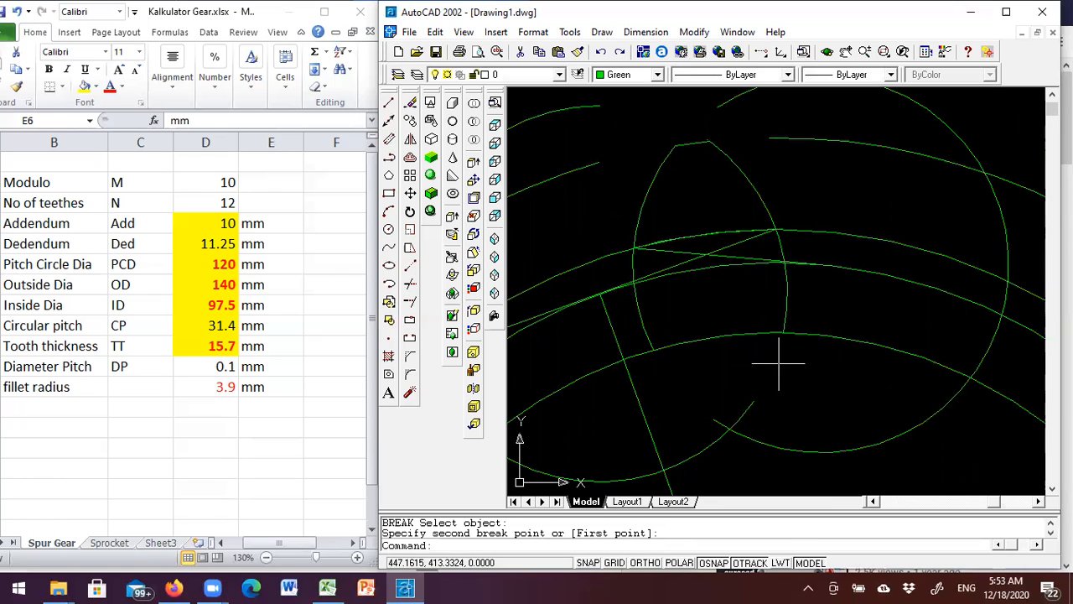
# Step: Break away the inside circle's segment between the lower ends of the two tooth flanks
pyautogui.press('Return')
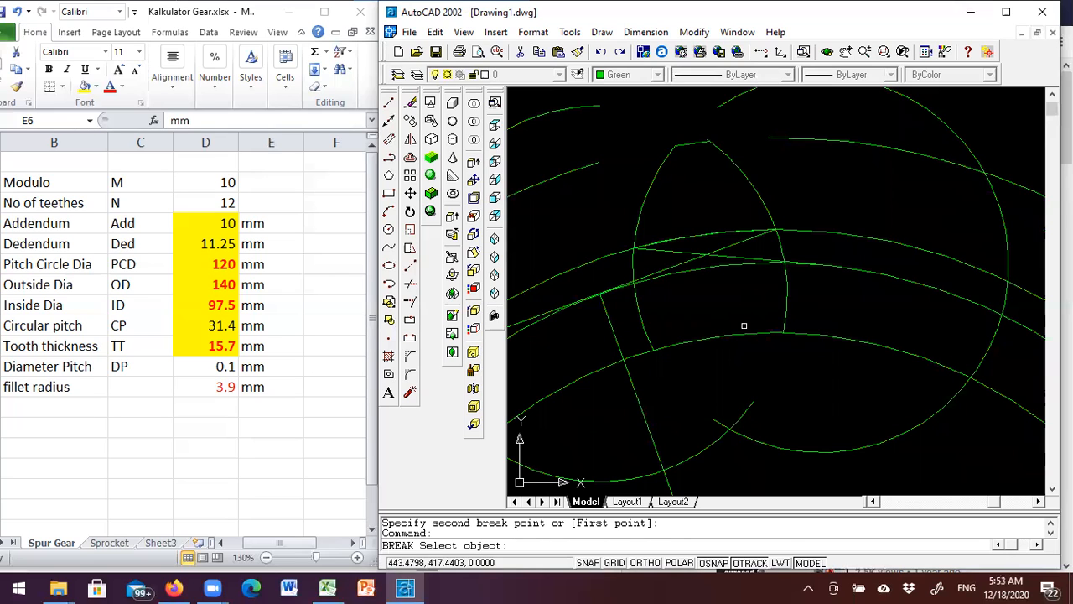
pyautogui.click(741, 335)
pyautogui.click(657, 351)
pyautogui.press('Return')
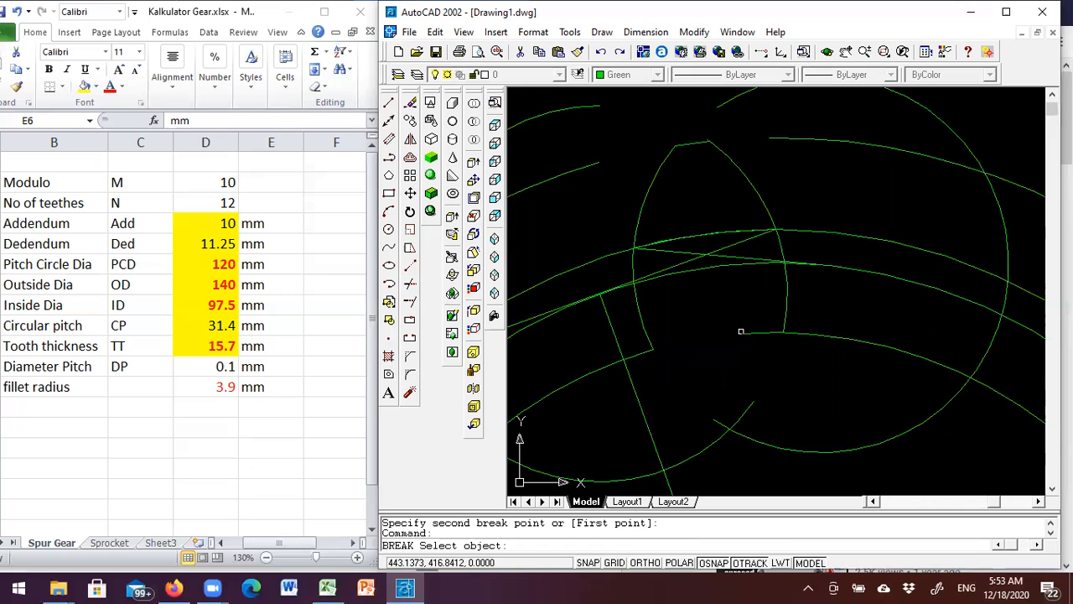
pyautogui.click(742, 334)
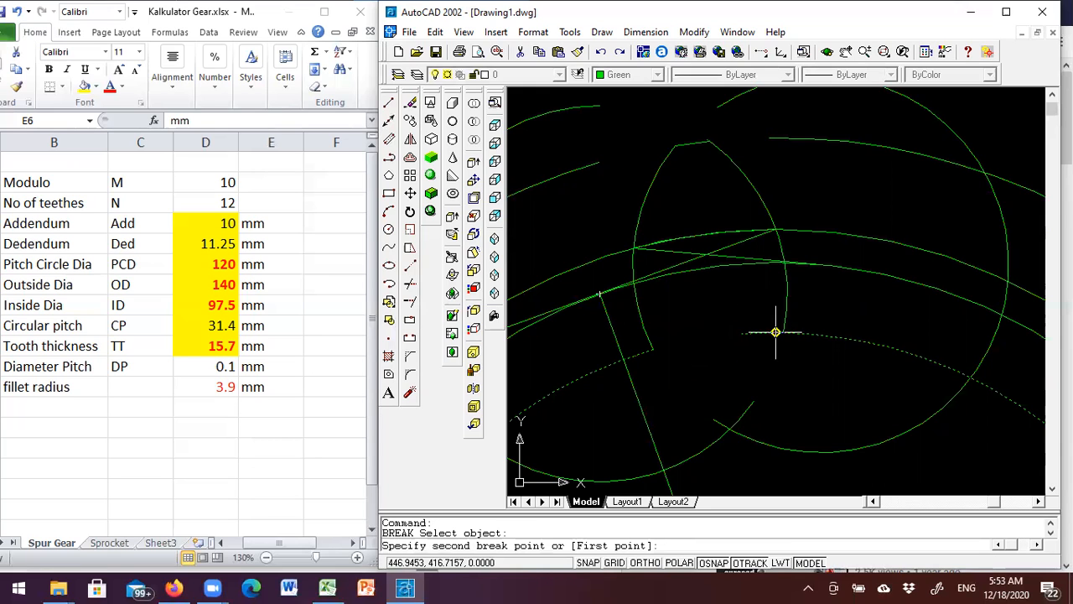
pyautogui.click(783, 333)
# Step: Erase the two leftover construction circle arcs that are detached from the tooth
pyautogui.scroll(-1, 750, 283)
pyautogui.click(755, 306)
pyautogui.click(740, 329)
pyautogui.press('Return')
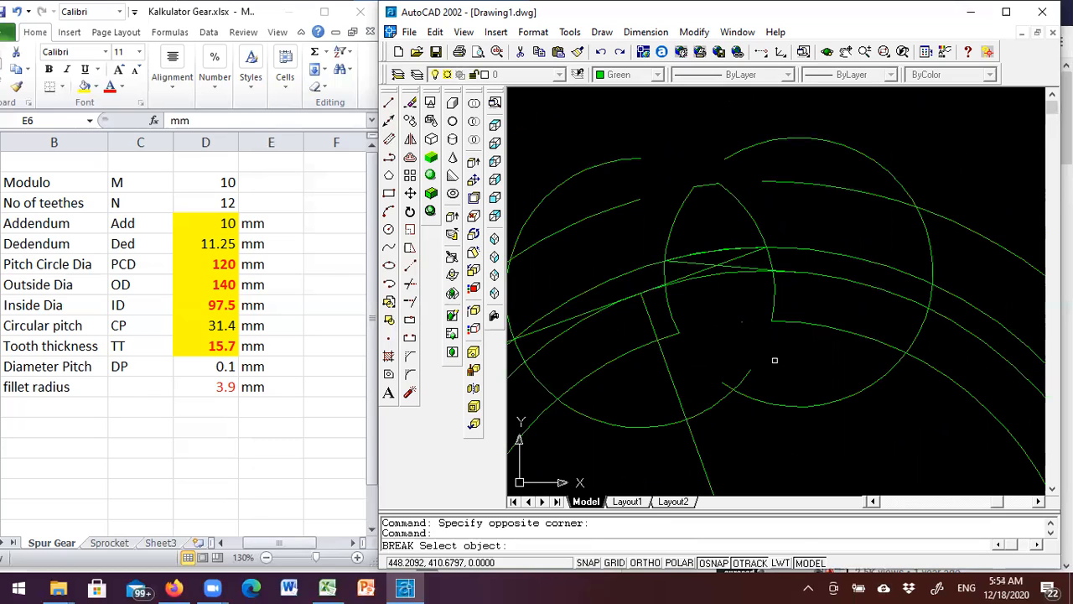
pyautogui.press('Escape')
pyautogui.click(757, 361)
pyautogui.click(733, 409)
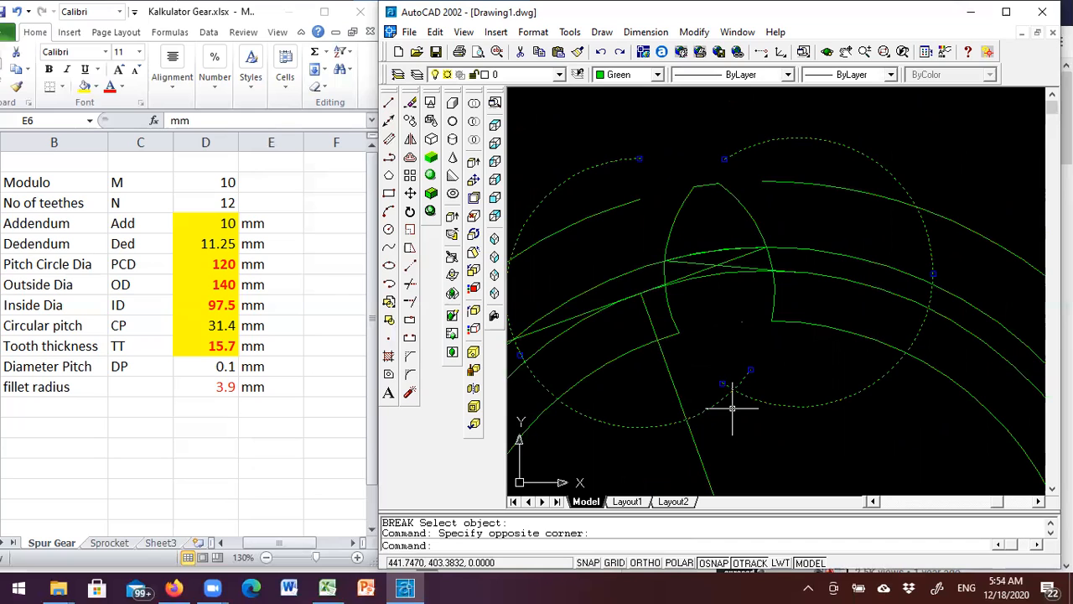
pyautogui.press('Delete')
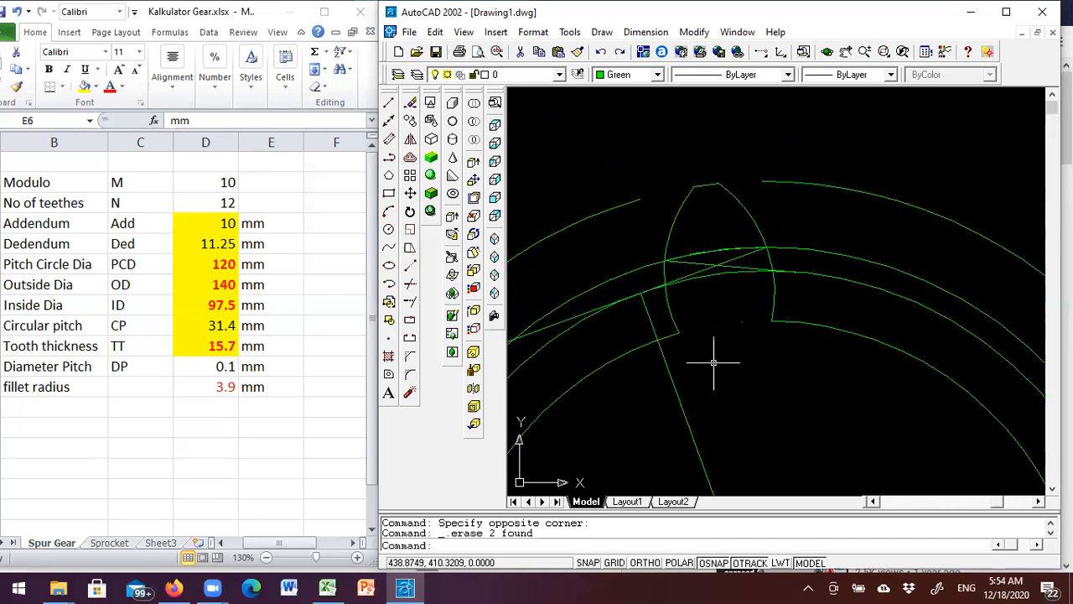
# Step: Erase the remaining construction lines, the base circle, the pitch circle and the tooth-thickness arc
pyautogui.click(676, 391)
pyautogui.press('Delete')
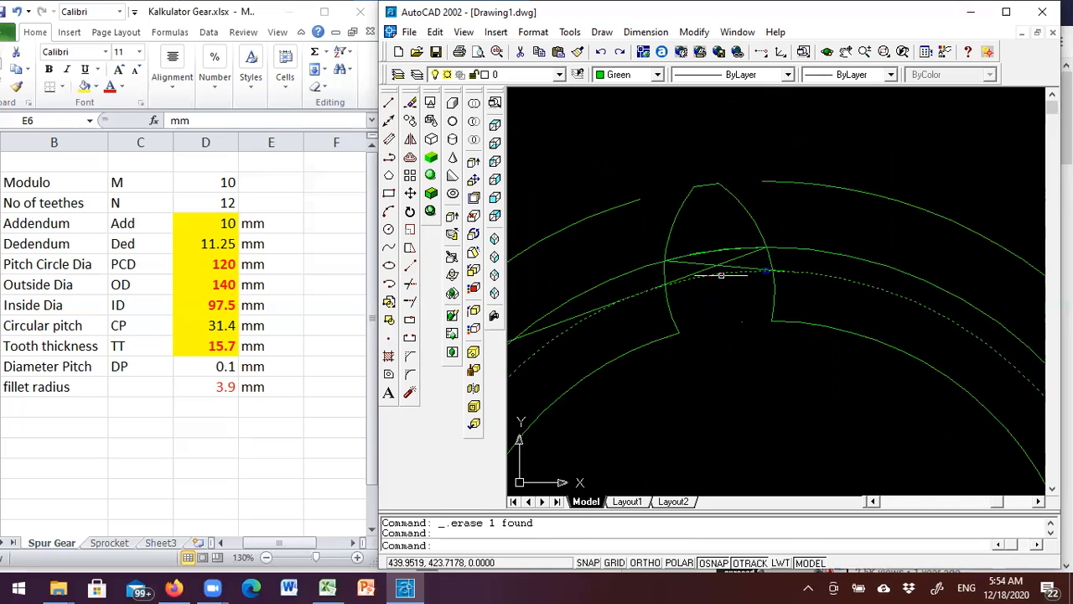
pyautogui.click(739, 267)
pyautogui.press('Delete')
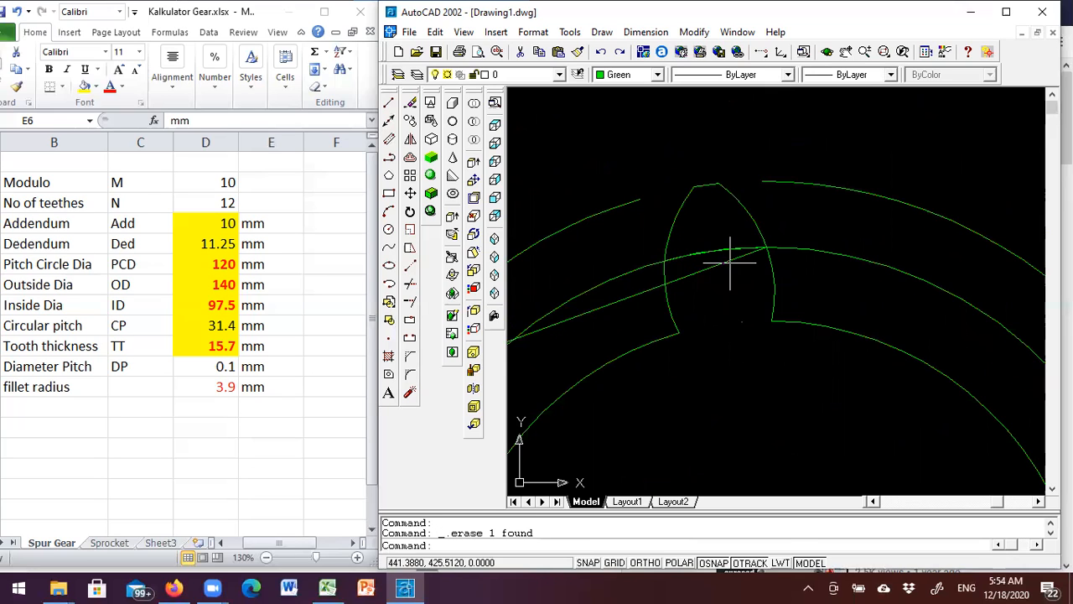
pyautogui.click(653, 267)
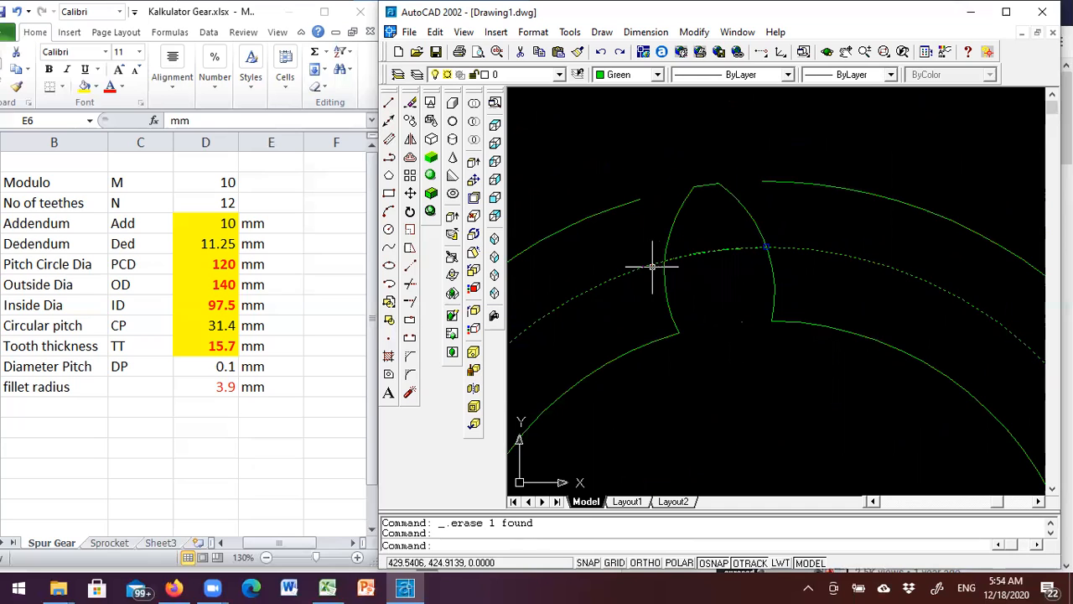
pyautogui.press('Delete')
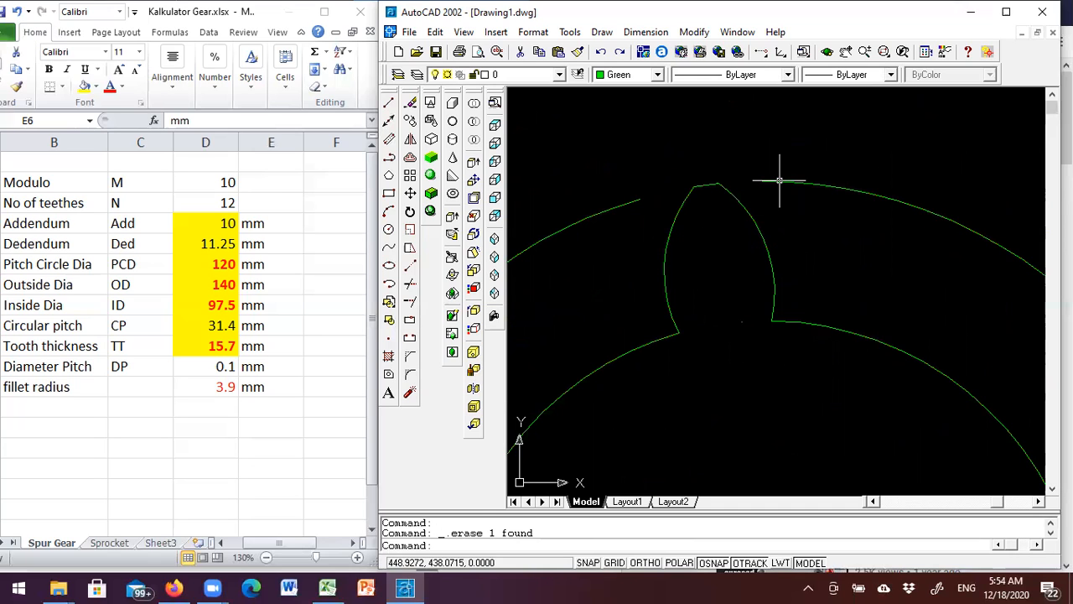
# Step: Erase the tiny leftover fragment of the inside circle between the tooth flanks
pyautogui.scroll(-5, 712, 187)
pyautogui.scroll(6, 722, 227)
pyautogui.click(720, 210)
pyautogui.click(706, 221)
pyautogui.press('Delete')
# Step: Fillet the corner between the tooth's left flank and the inside circle with a 3.9 mm radius
pyautogui.scroll(2, 683, 181)
pyautogui.scroll(2, 693, 255)
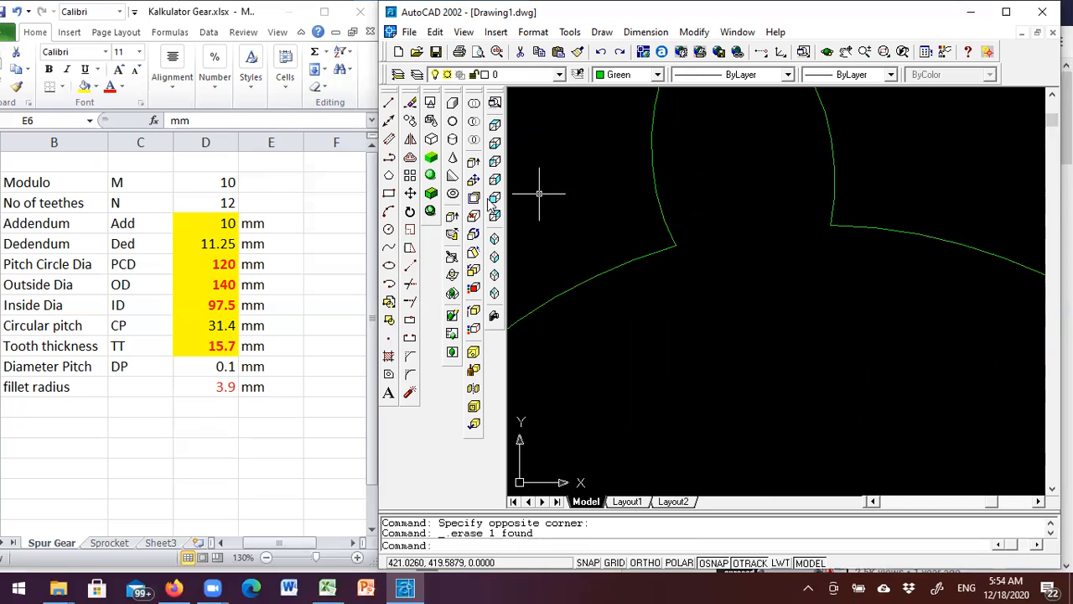
pyautogui.click(411, 376)
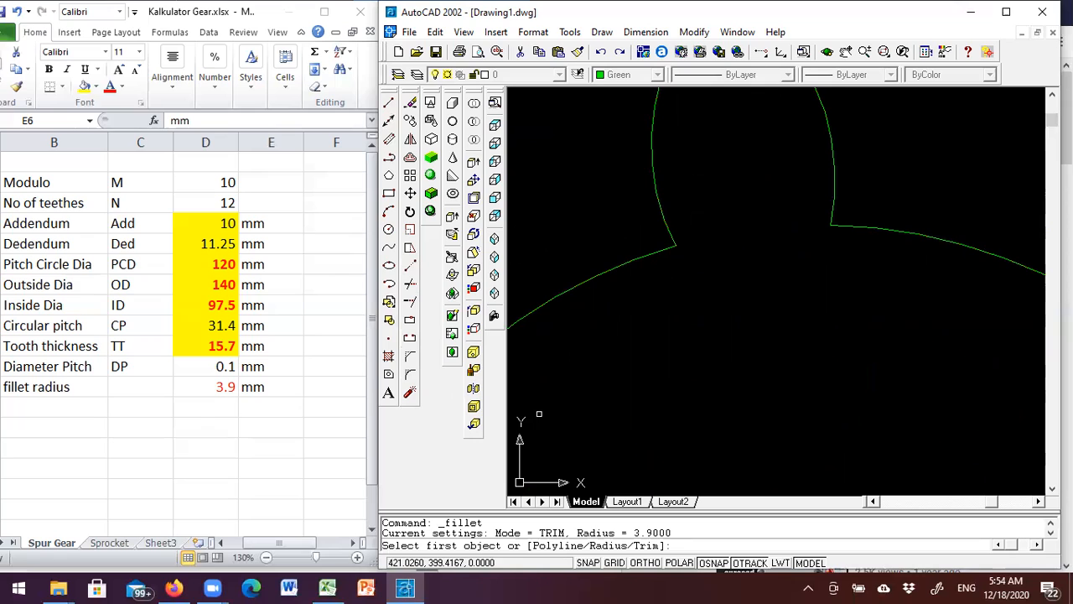
pyautogui.write('r')
pyautogui.press('Return')
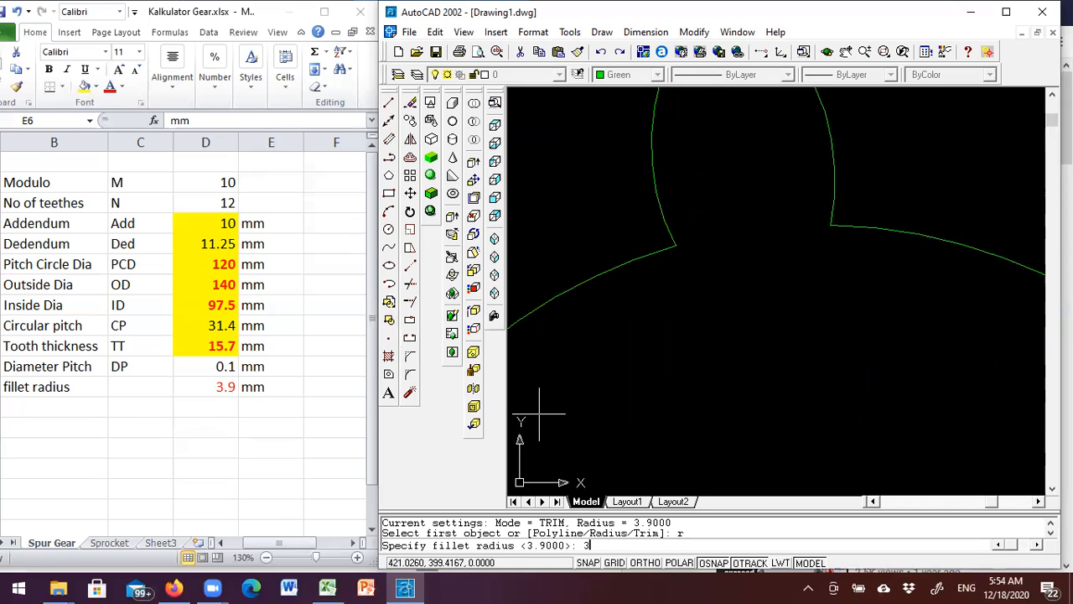
pyautogui.write('3.9')
pyautogui.press('Return')
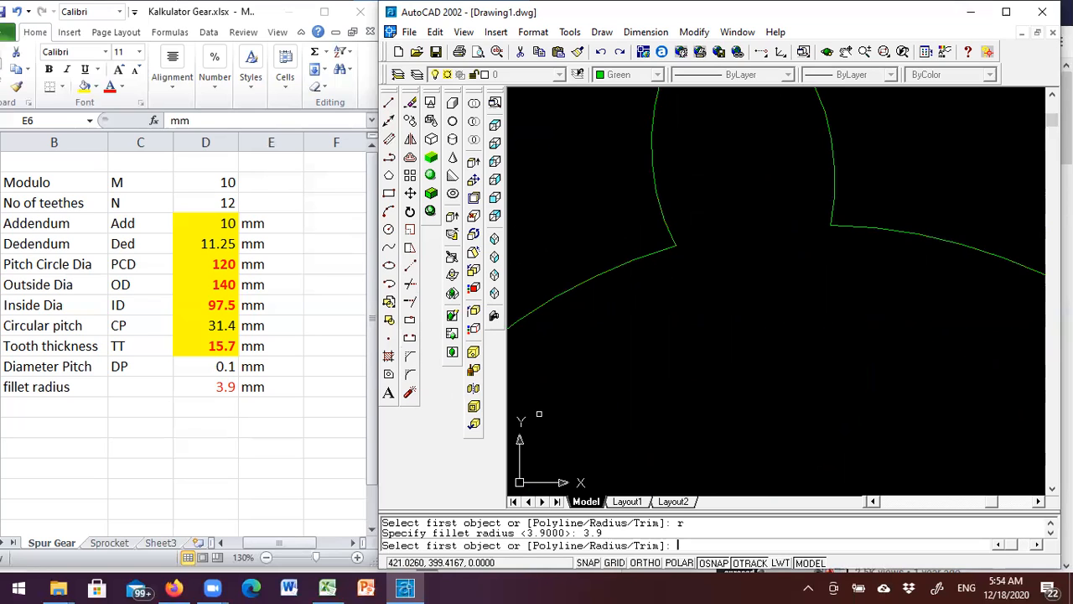
pyautogui.click(662, 217)
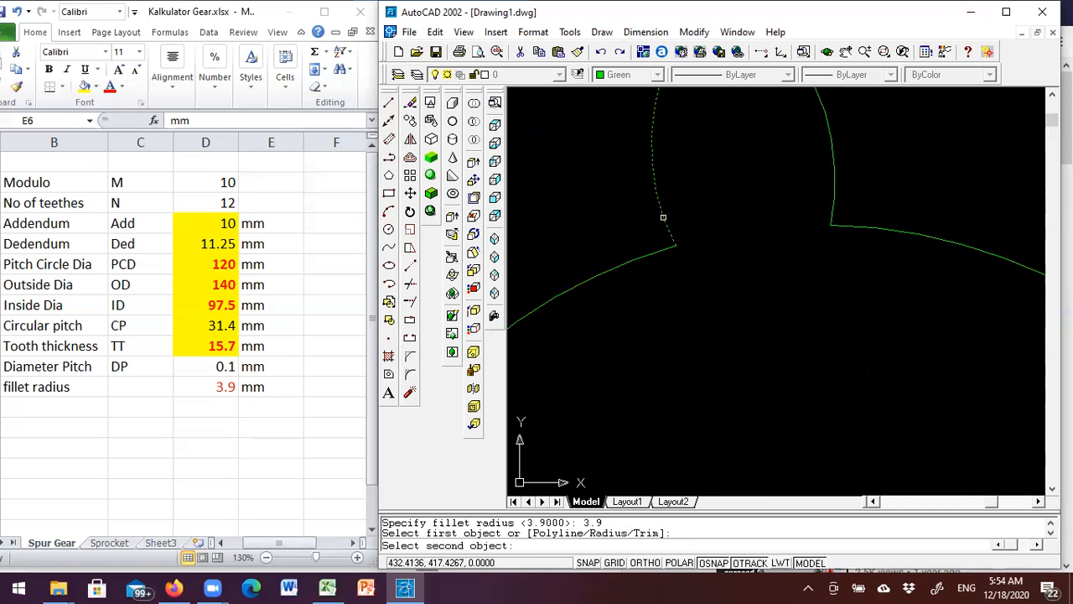
pyautogui.click(648, 253)
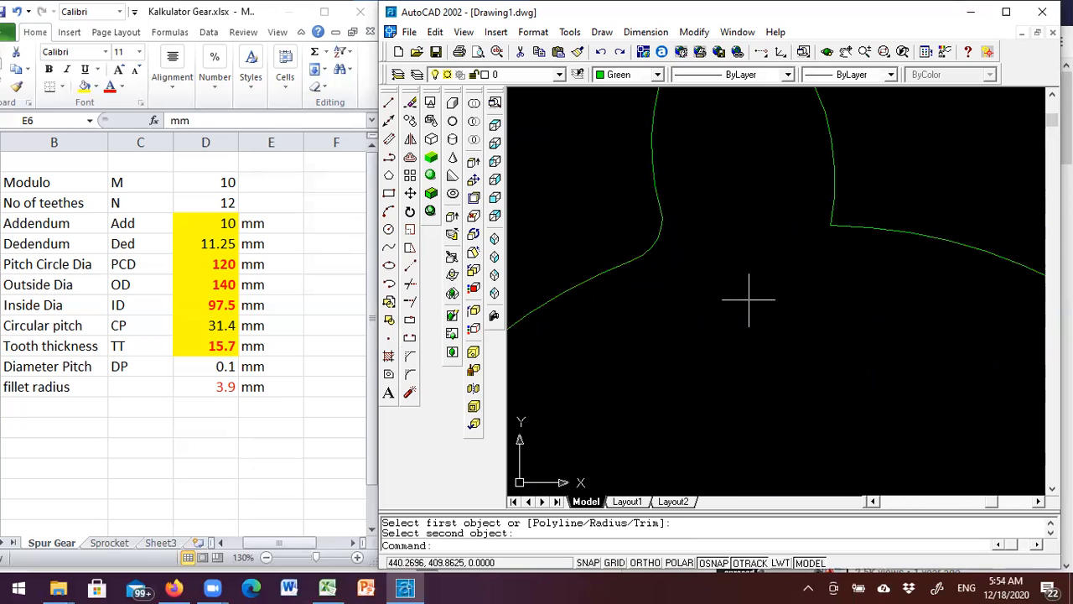
# Step: Fillet the corner between the tooth's right flank and the inside circle with the same radius
pyautogui.press('Return')
pyautogui.click(834, 206)
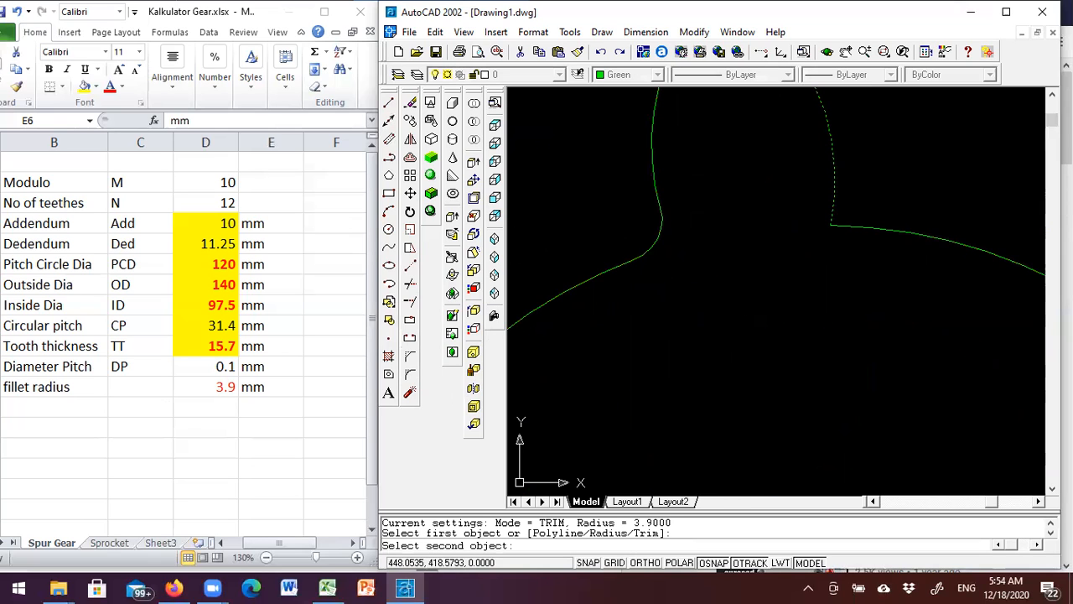
pyautogui.click(853, 227)
pyautogui.scroll(-3, 791, 283)
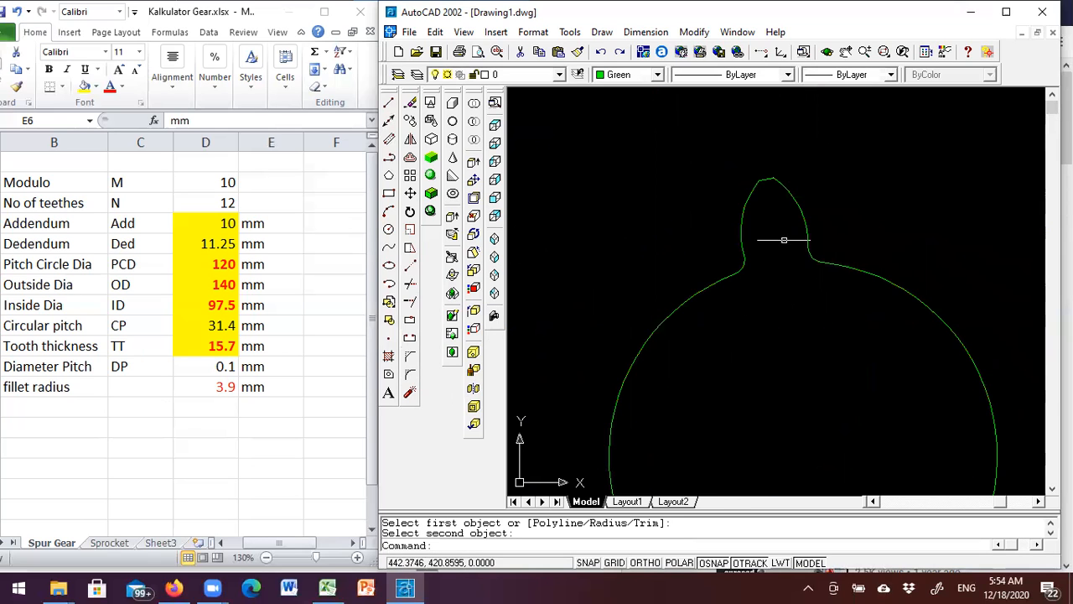
# Step: Erase the tiny leftover fragment just above the right end of the tooth tip
pyautogui.scroll(6, 772, 178)
pyautogui.moveTo(729, 210); pyautogui.dragTo(756, 321, button='middle')
pyautogui.click(772, 212)
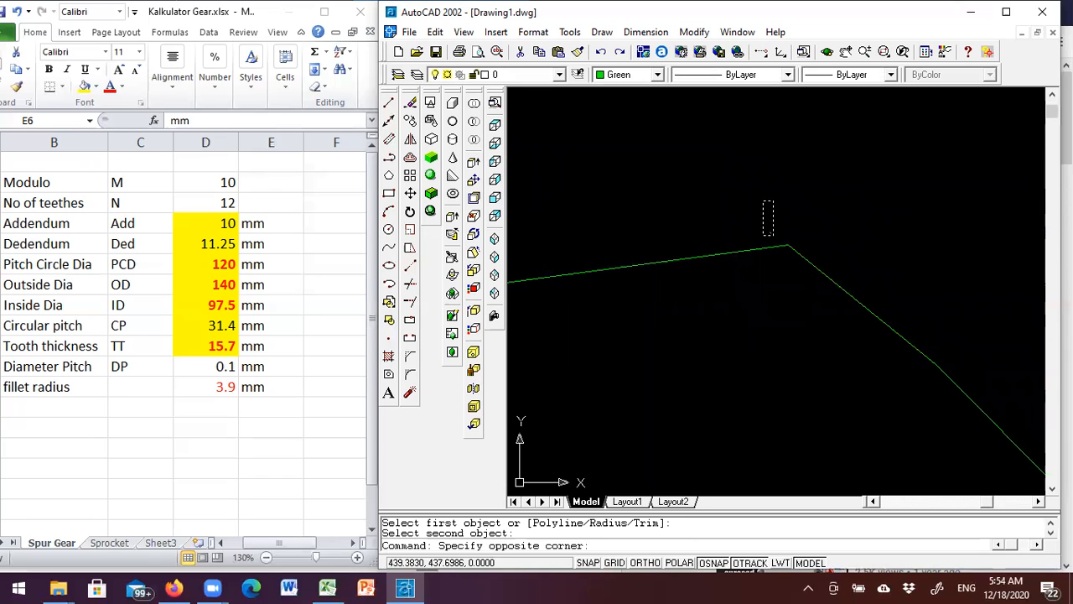
pyautogui.click(764, 235)
pyautogui.press('Delete')
pyautogui.scroll(-4, 765, 180)
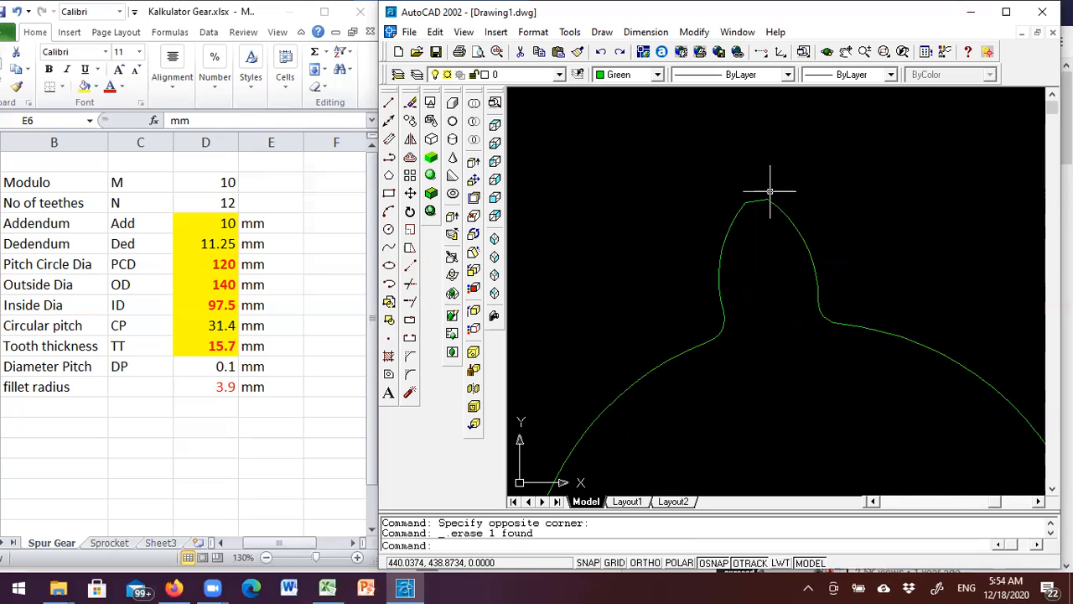
pyautogui.scroll(-3, 787, 214)
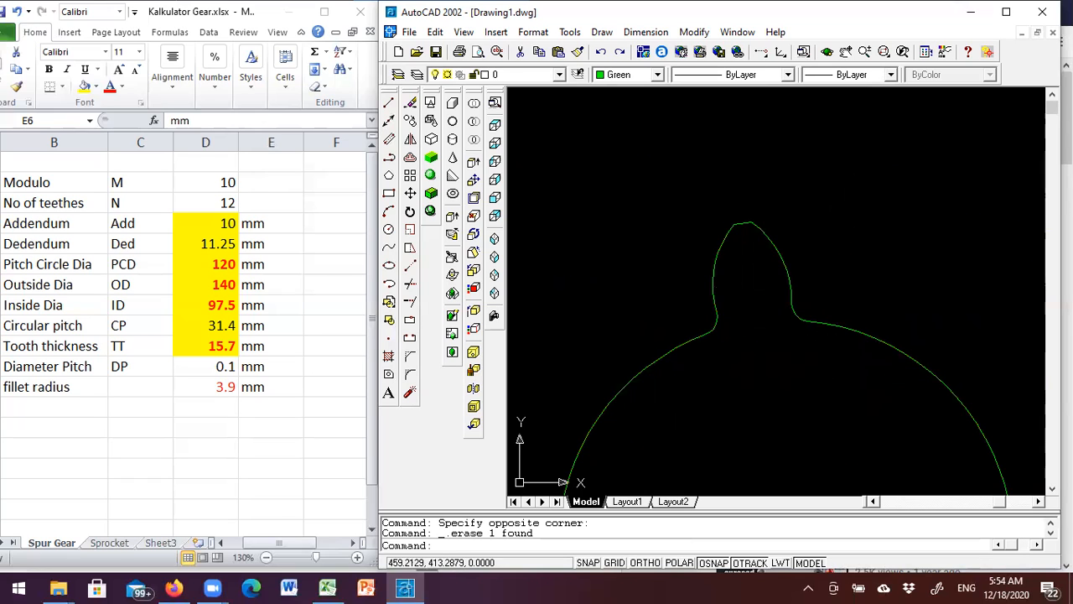
pyautogui.scroll(-1, 822, 291)
pyautogui.scroll(-1, 821, 290)
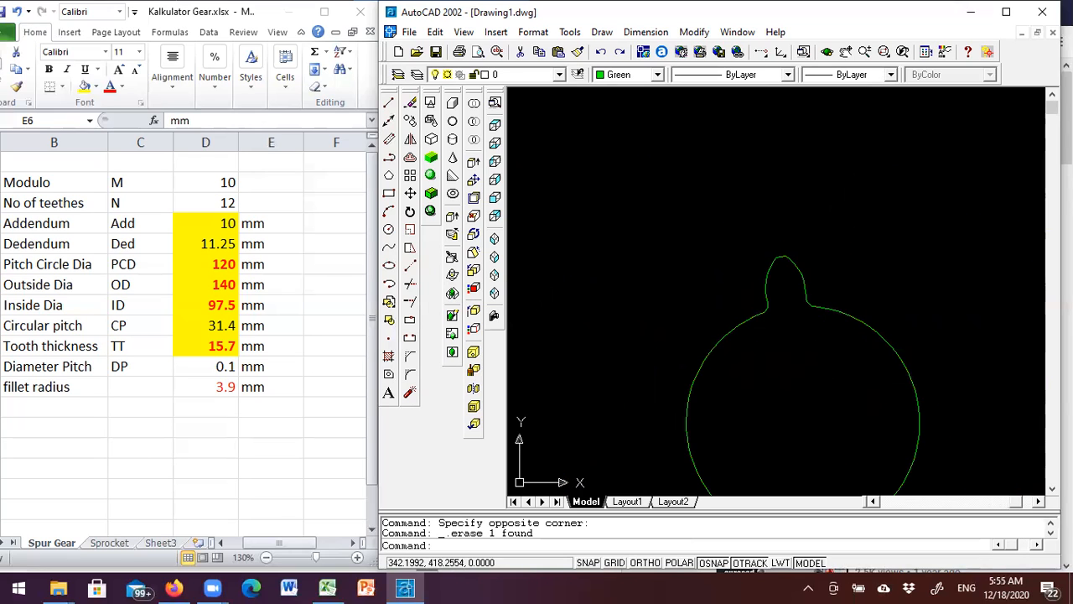
pyautogui.moveTo(795, 354); pyautogui.dragTo(762, 307, button='middle')
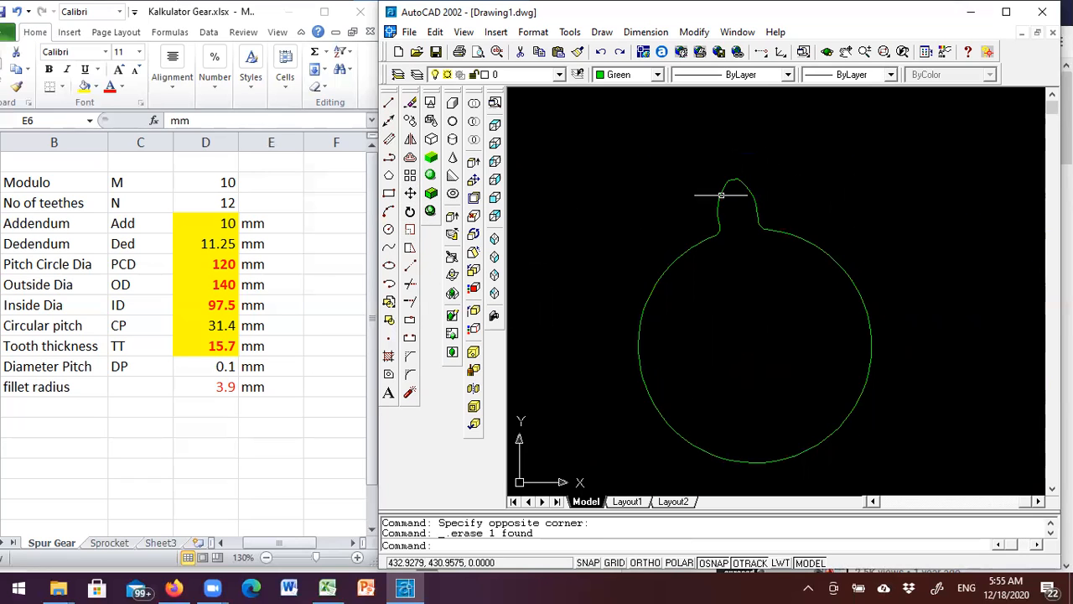
pyautogui.scroll(5, 732, 167)
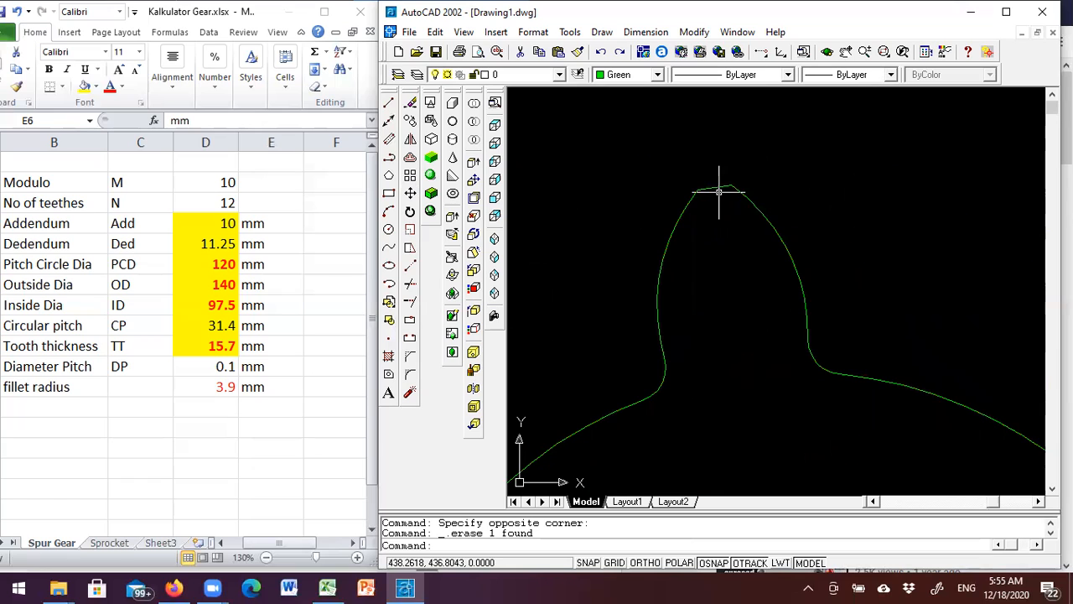
pyautogui.click(719, 185)
pyautogui.rightClick(719, 190)
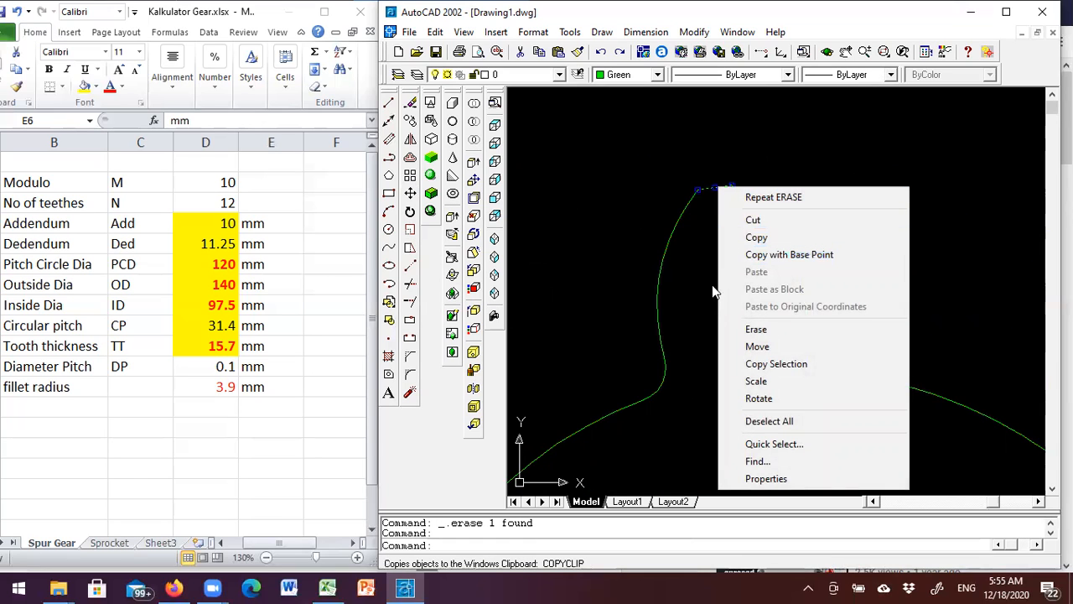
pyautogui.press('Escape')
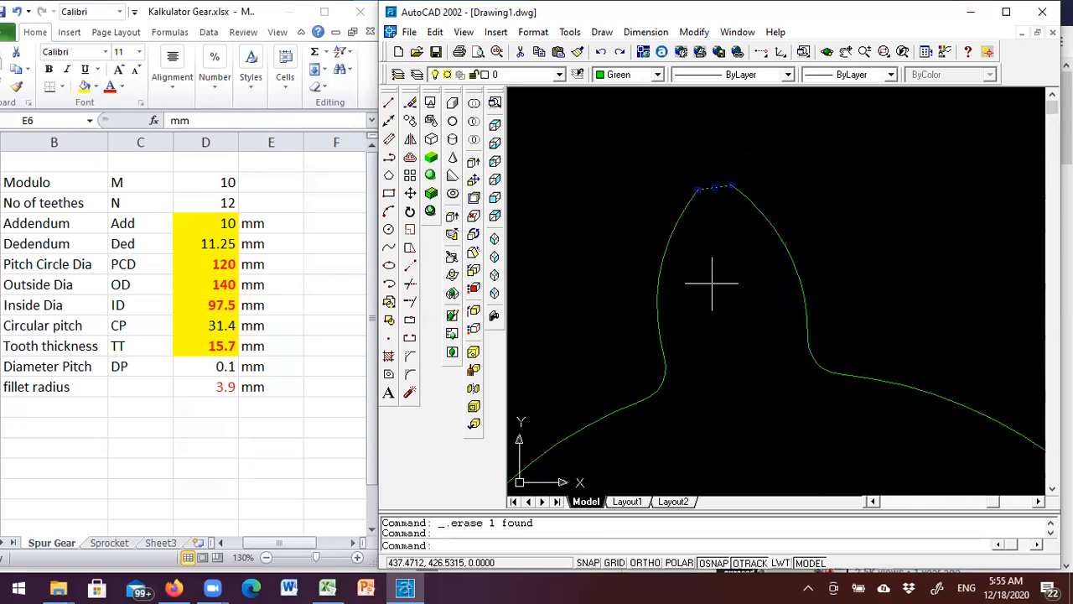
pyautogui.scroll(2, 708, 172)
pyautogui.press('Escape')
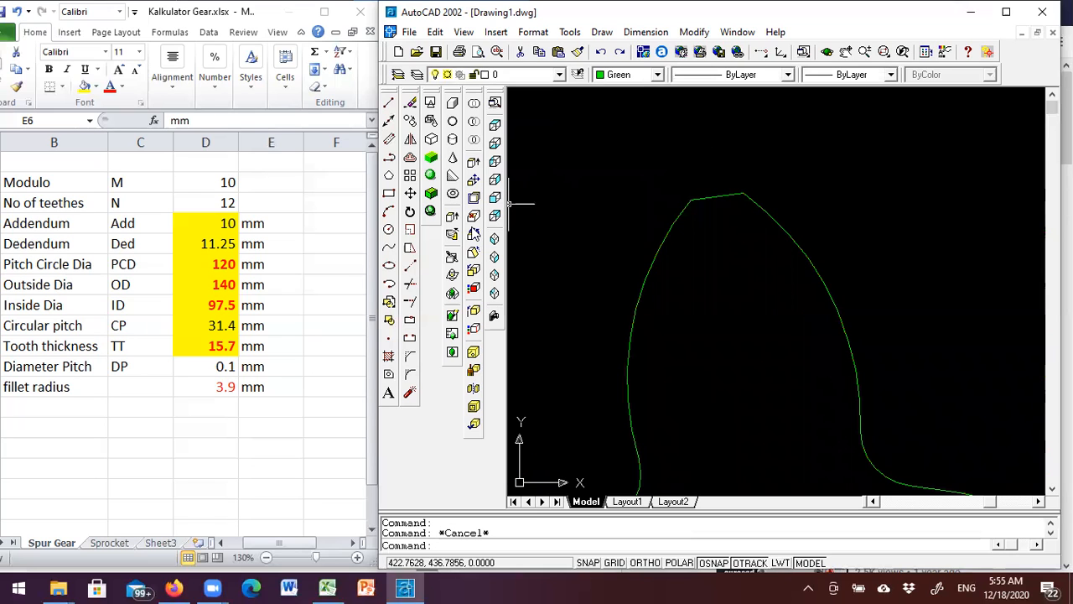
# Step: Draw a short two-segment helper polyline starting at the tooth tip's right corner
pyautogui.click(389, 139)
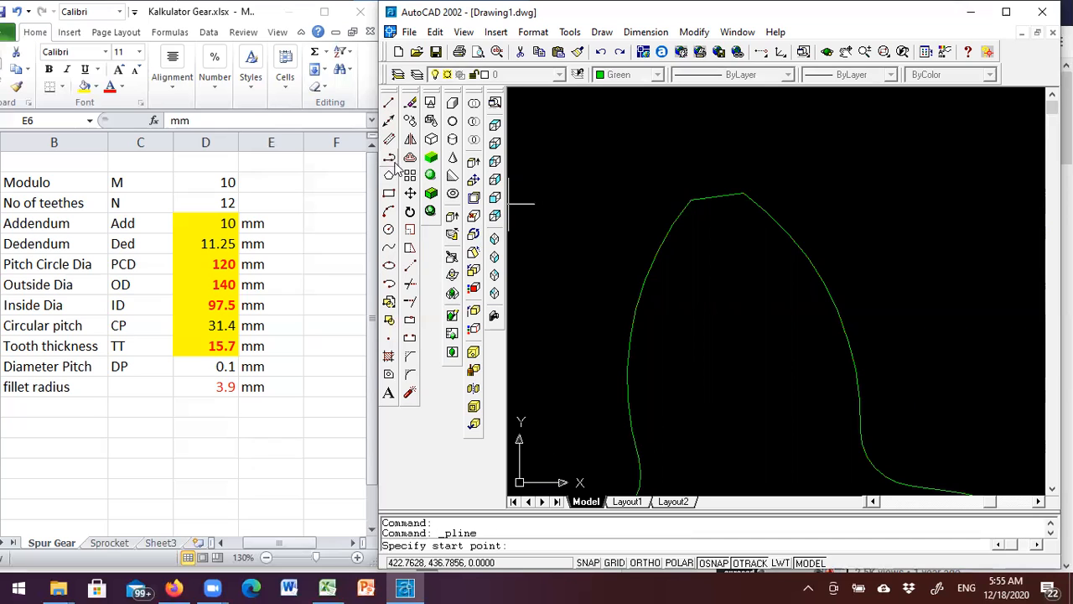
pyautogui.scroll(1, 722, 195)
pyautogui.click(758, 194)
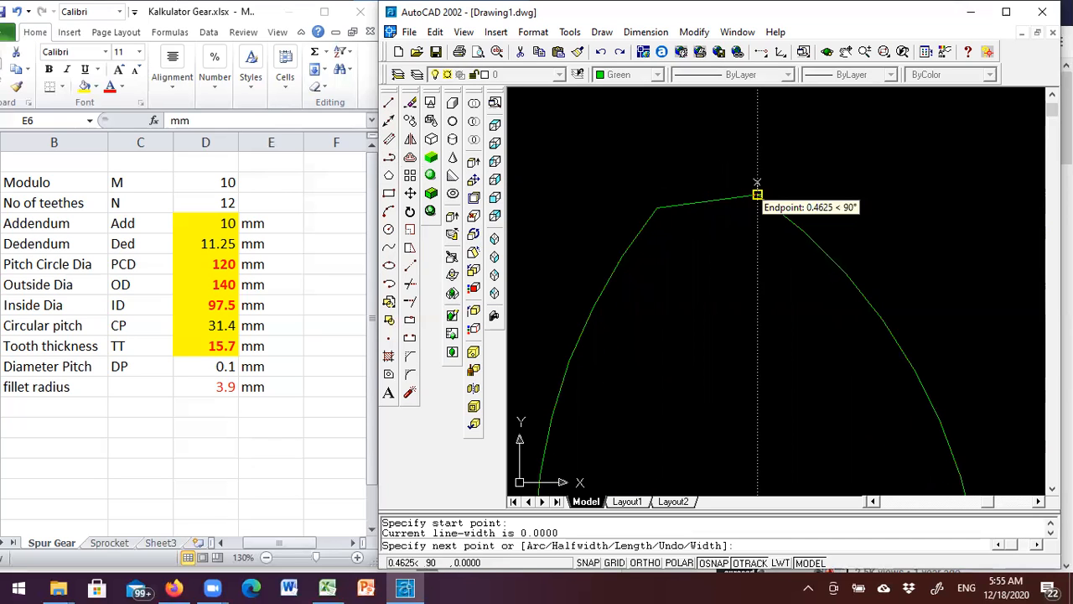
pyautogui.click(768, 154)
pyautogui.click(829, 154)
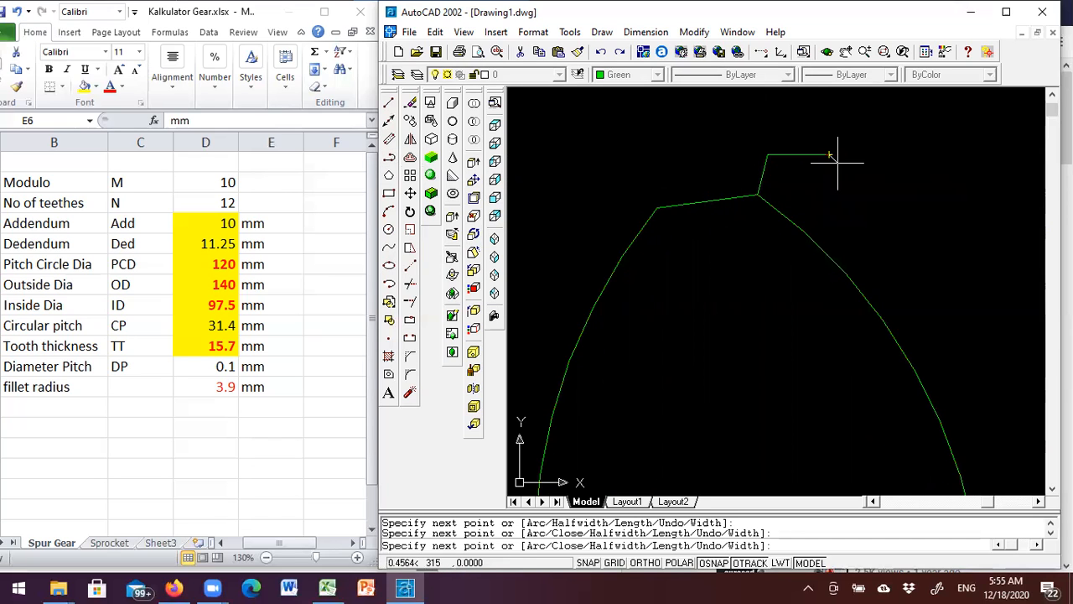
pyautogui.press('Return')
# Step: Join the tooth's tip segment and left flank to the helper polyline with Polyline Edit
pyautogui.click(797, 156)
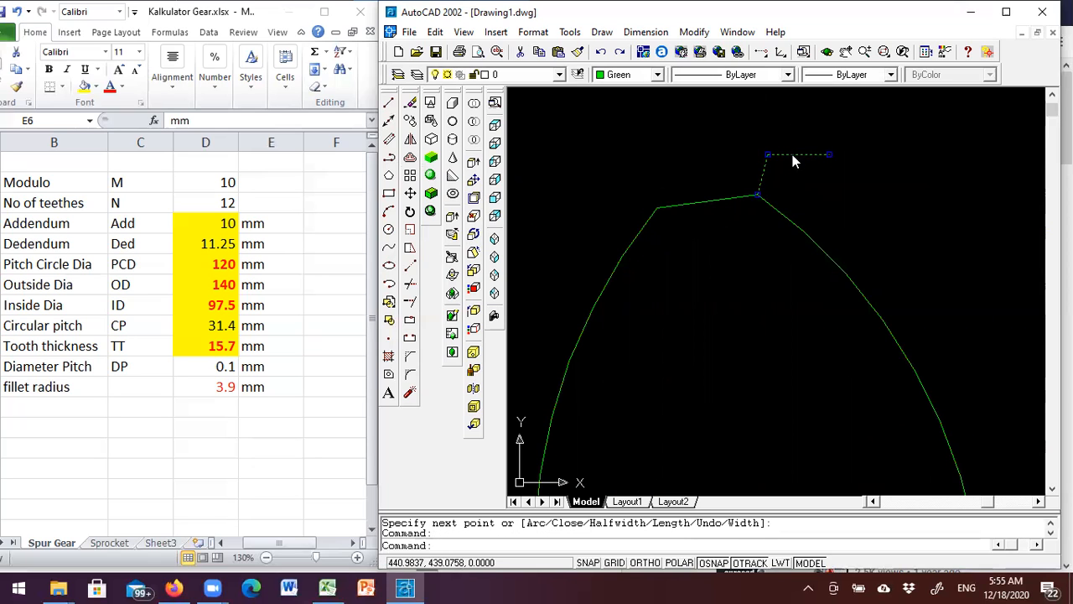
pyautogui.rightClick(796, 156)
pyautogui.click(843, 188)
pyautogui.rightClick(871, 152)
pyautogui.click(906, 218)
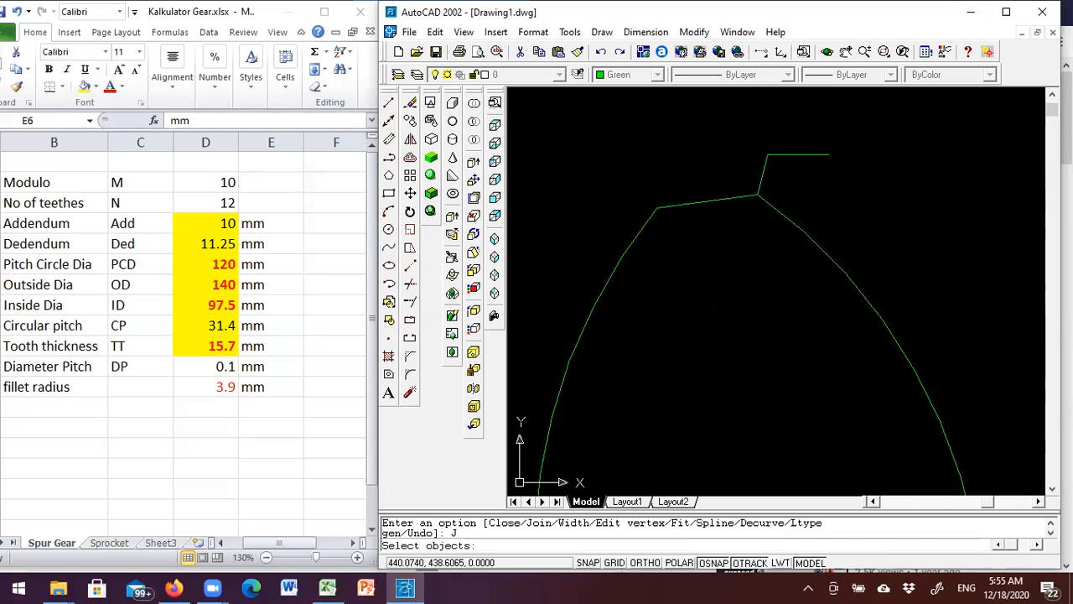
pyautogui.click(765, 167)
pyautogui.click(734, 198)
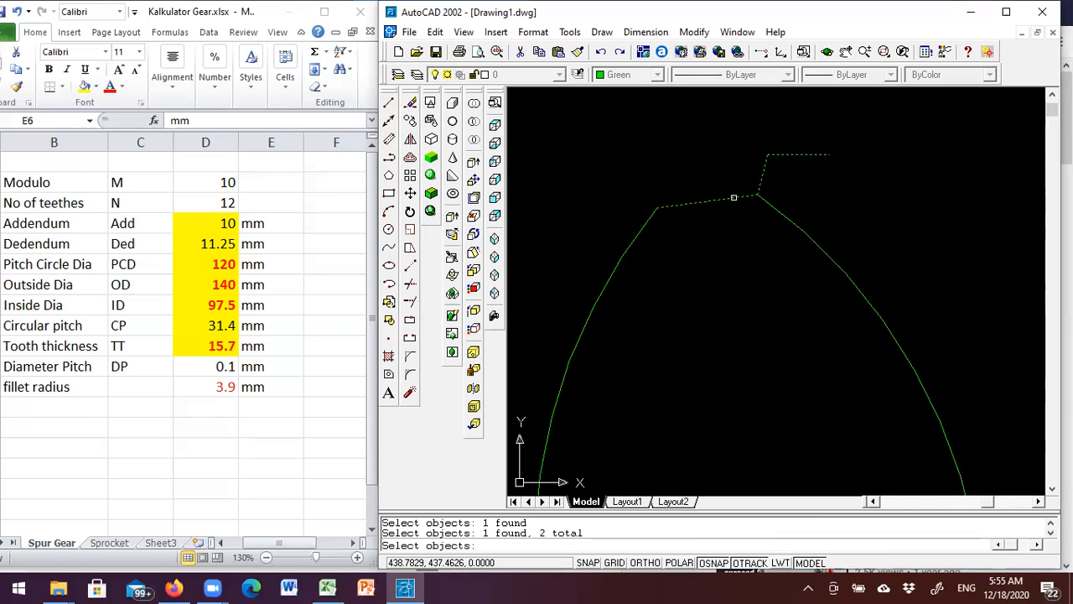
pyautogui.click(640, 235)
pyautogui.press('Return')
pyautogui.scroll(-3, 672, 250)
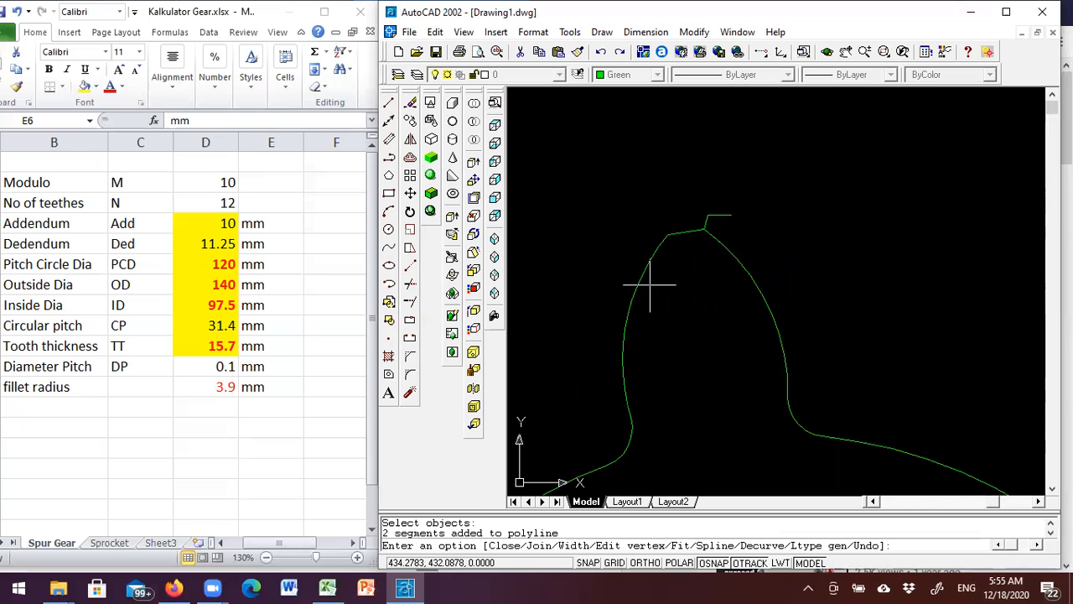
pyautogui.press('Escape')
pyautogui.click(643, 276)
pyautogui.press('Escape')
# Step: Break the helper segments off the joined polyline at the tooth tip's right corner and erase the leftover fragment
pyautogui.scroll(3, 725, 217)
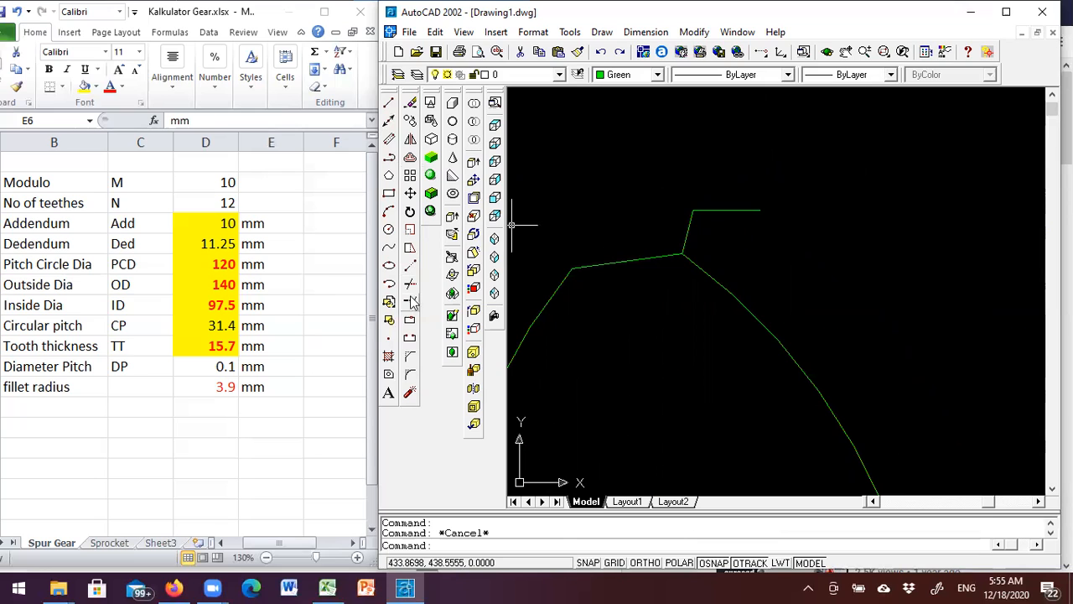
pyautogui.click(411, 338)
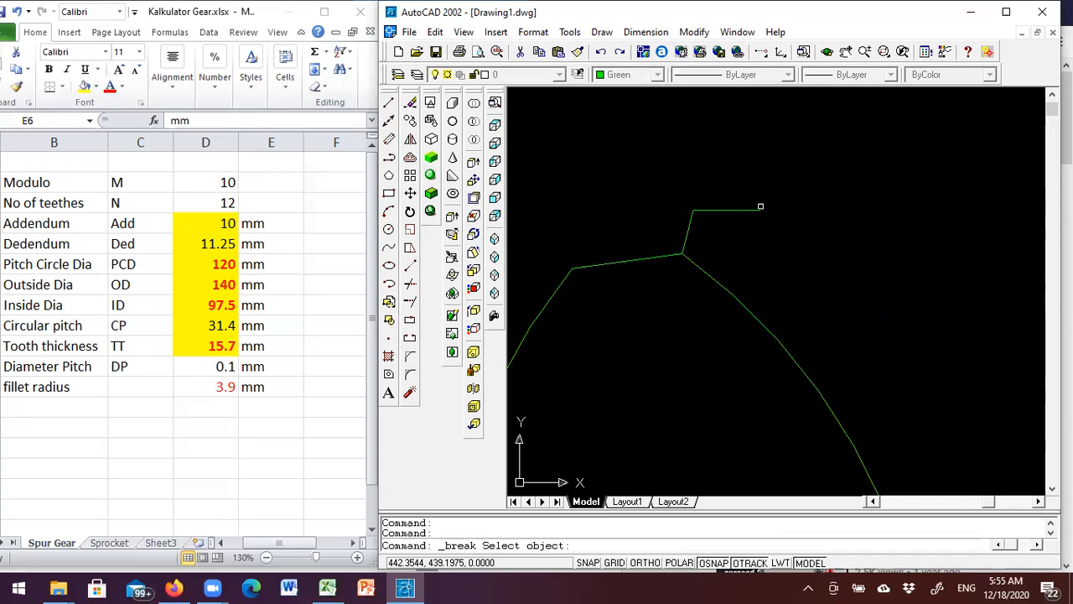
pyautogui.click(759, 212)
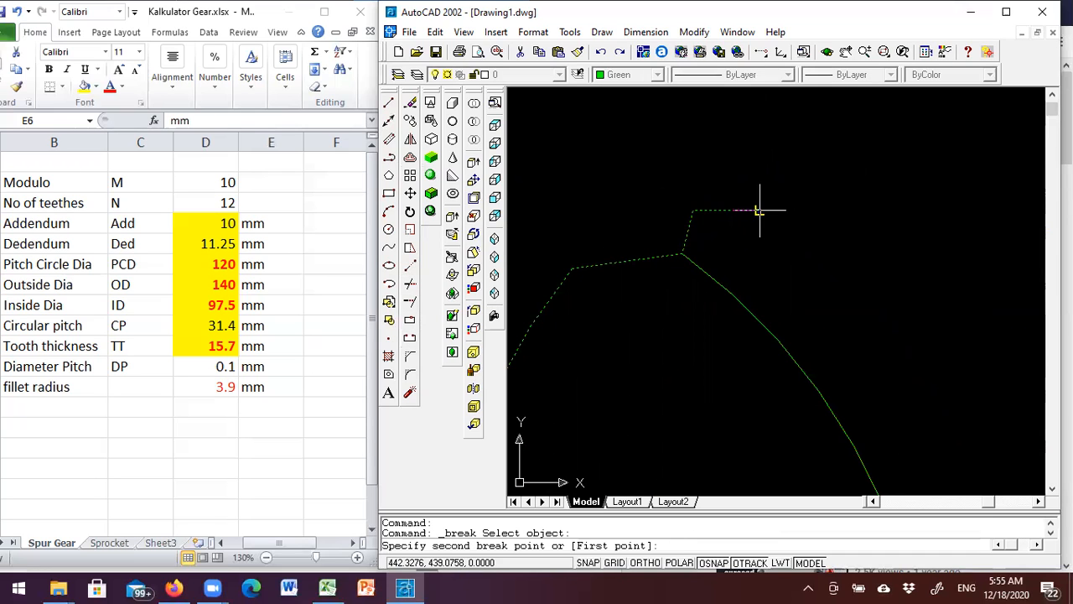
pyautogui.click(682, 253)
pyautogui.click(762, 207)
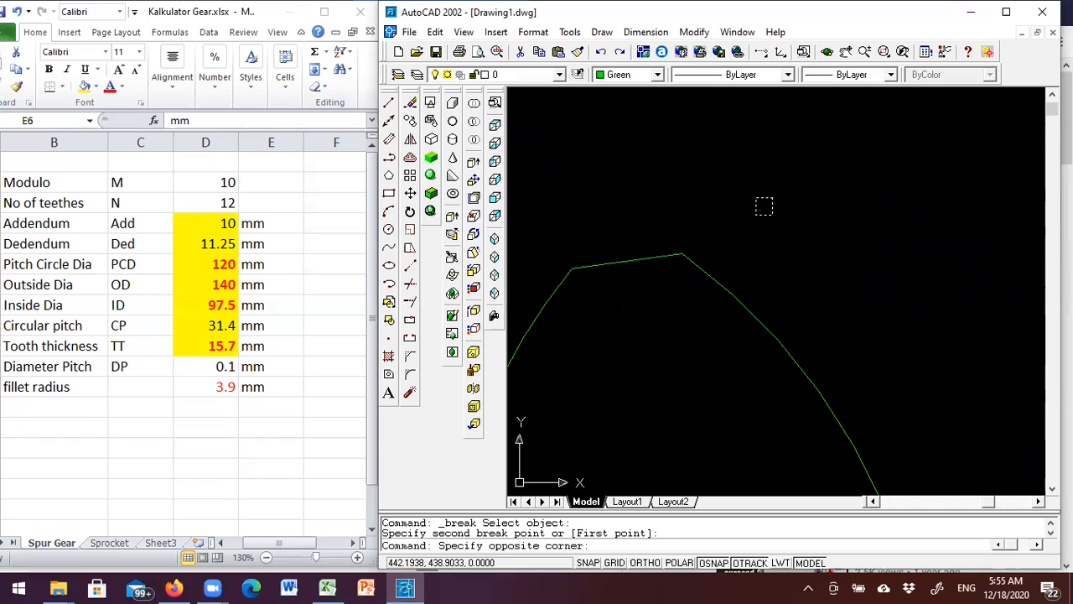
pyautogui.click(756, 216)
pyautogui.press('Delete')
# Step: Join the tooth's right flank and the root fillets to the tip and left flank polyline
pyautogui.scroll(-7, 716, 195)
pyautogui.scroll(5, 656, 236)
pyautogui.click(658, 226)
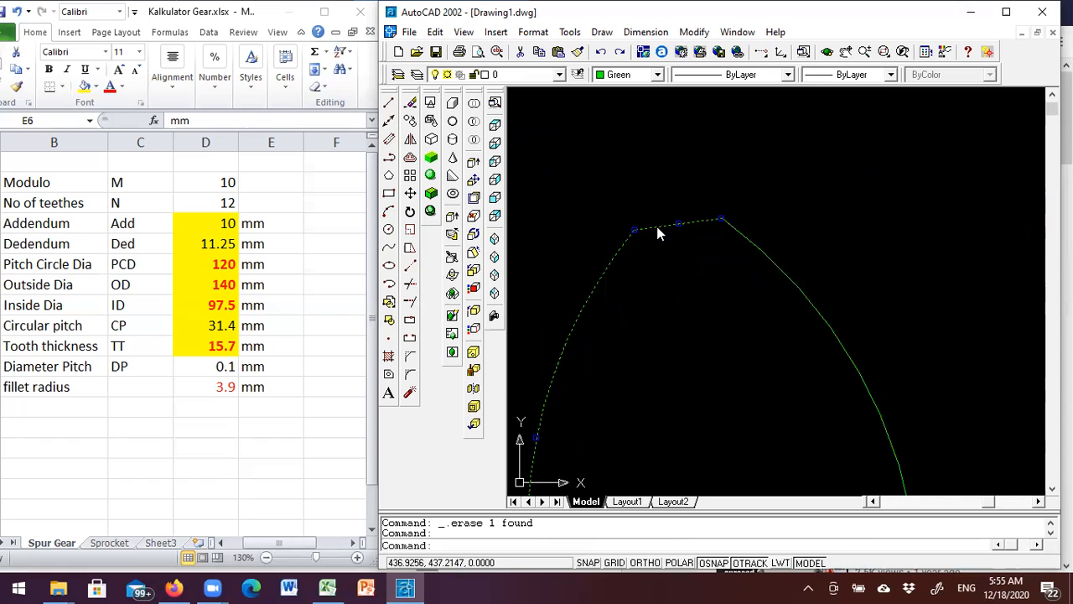
pyautogui.rightClick(659, 234)
pyautogui.click(703, 262)
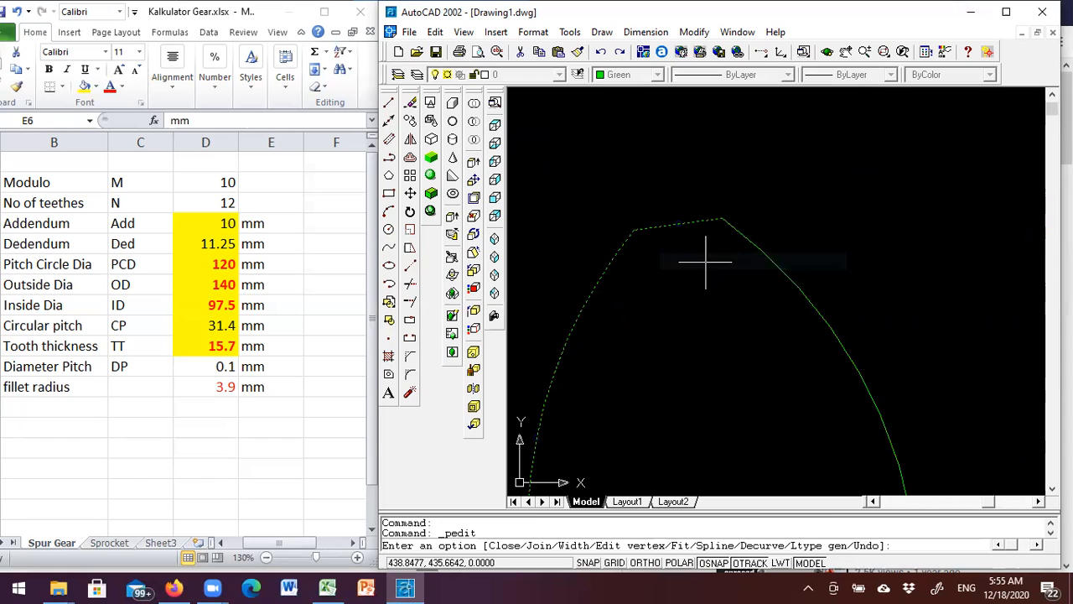
pyautogui.rightClick(791, 215)
pyautogui.click(826, 285)
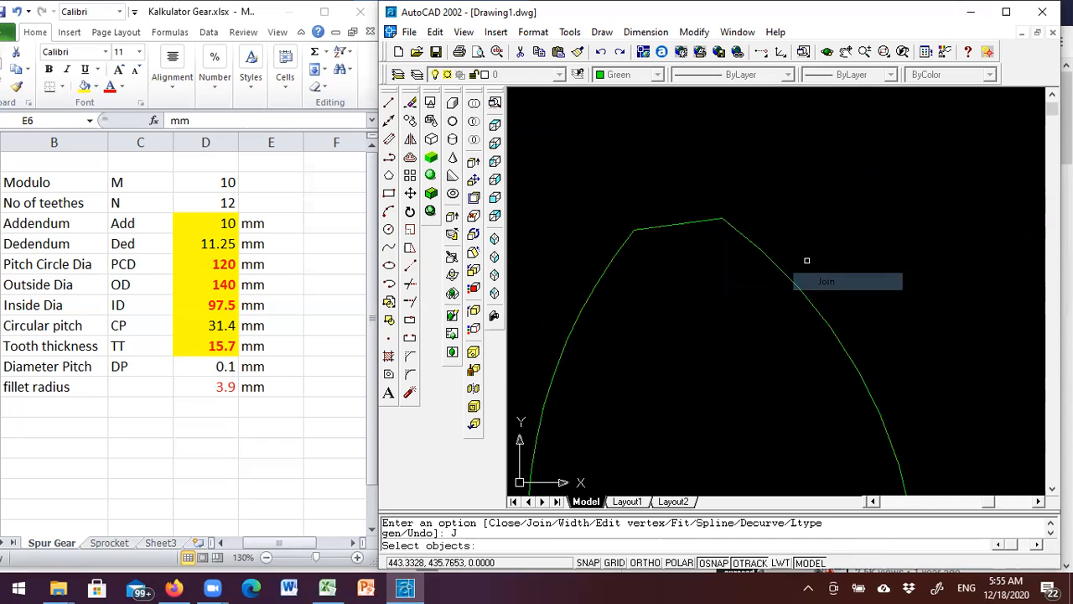
pyautogui.click(709, 220)
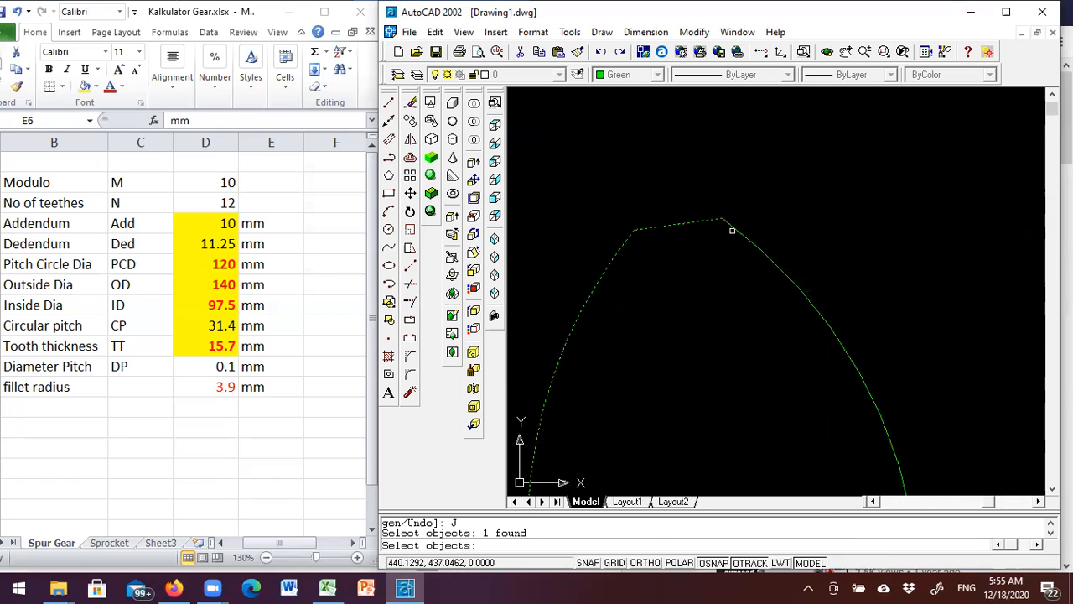
pyautogui.click(735, 229)
pyautogui.scroll(-2, 755, 235)
pyautogui.scroll(4, 797, 361)
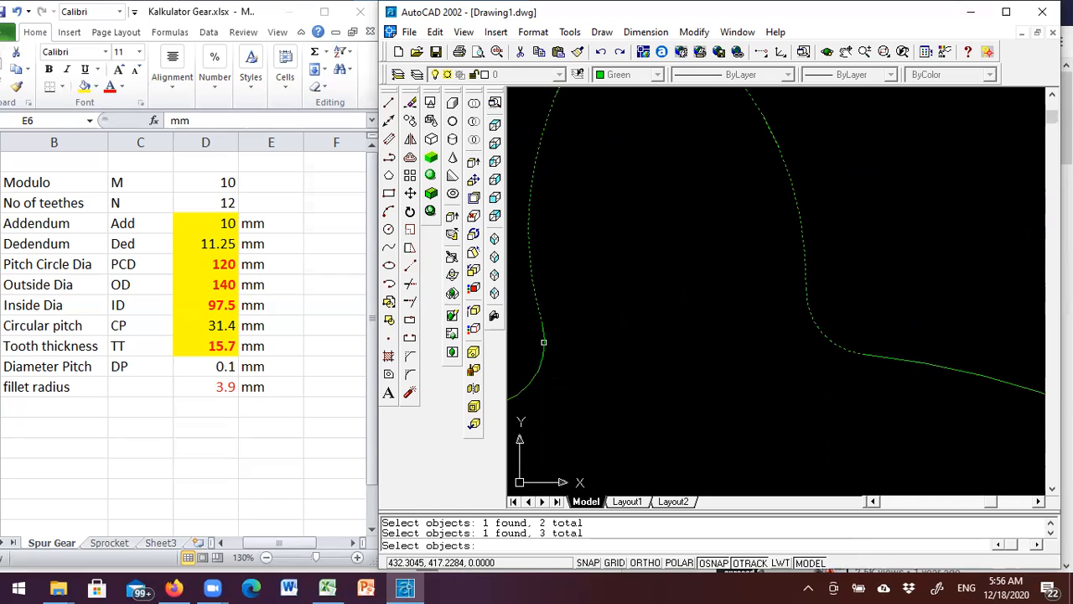
pyautogui.press('Return')
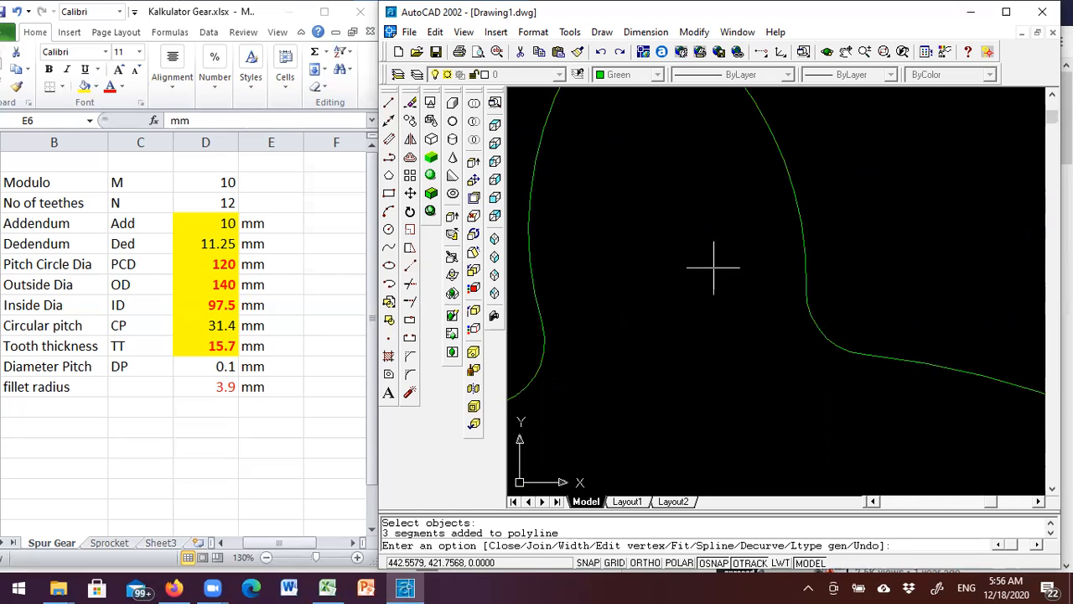
pyautogui.press('Escape')
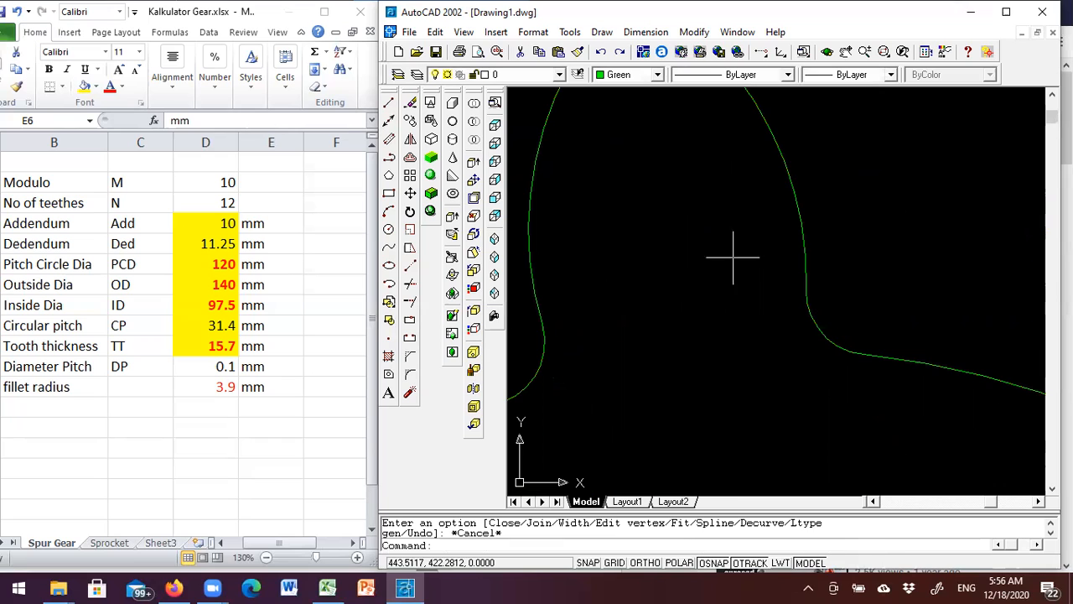
# Step: Draw a small circle concentric with the root circle at the gear's centre, and erase the root circle arc
pyautogui.click(800, 212)
pyautogui.scroll(-3, 800, 211)
pyautogui.scroll(-3, 801, 211)
pyautogui.scroll(3, 788, 267)
pyautogui.scroll(-2, 679, 267)
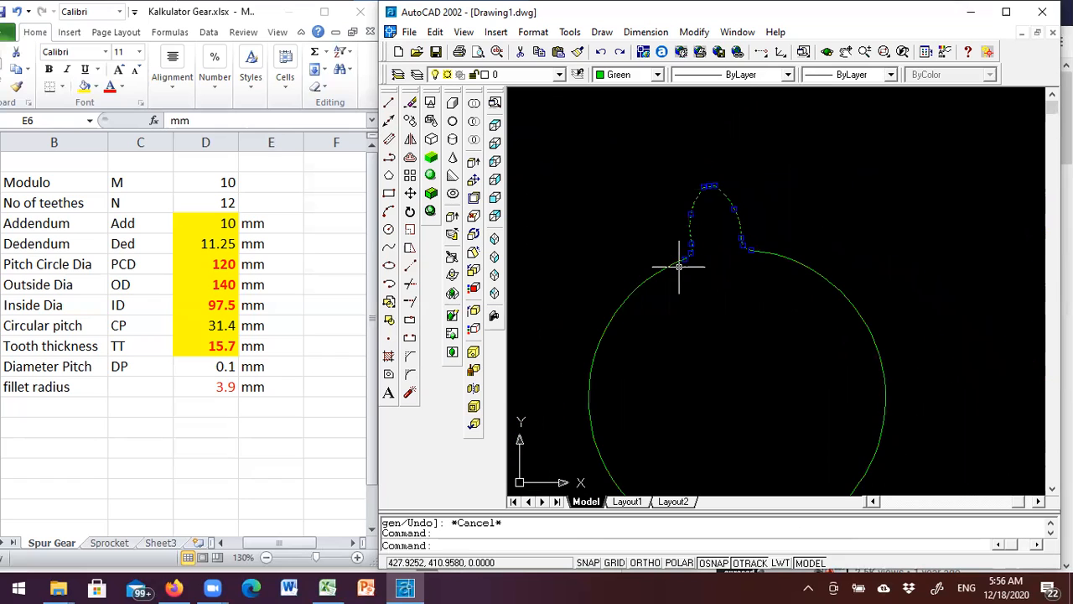
pyautogui.click(389, 228)
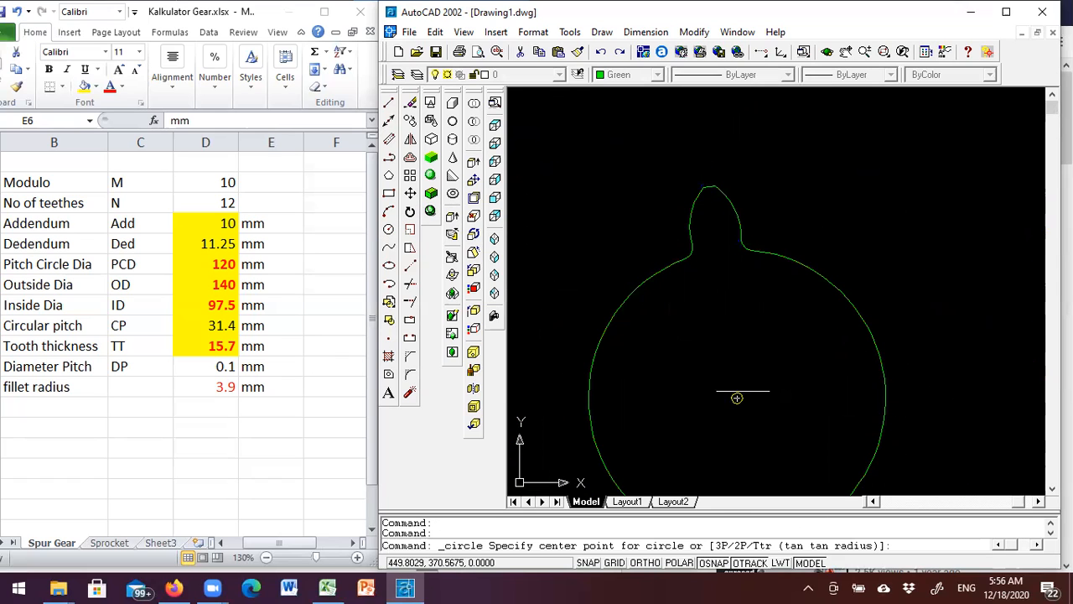
pyautogui.click(737, 399)
pyautogui.click(750, 402)
pyautogui.scroll(1, 764, 358)
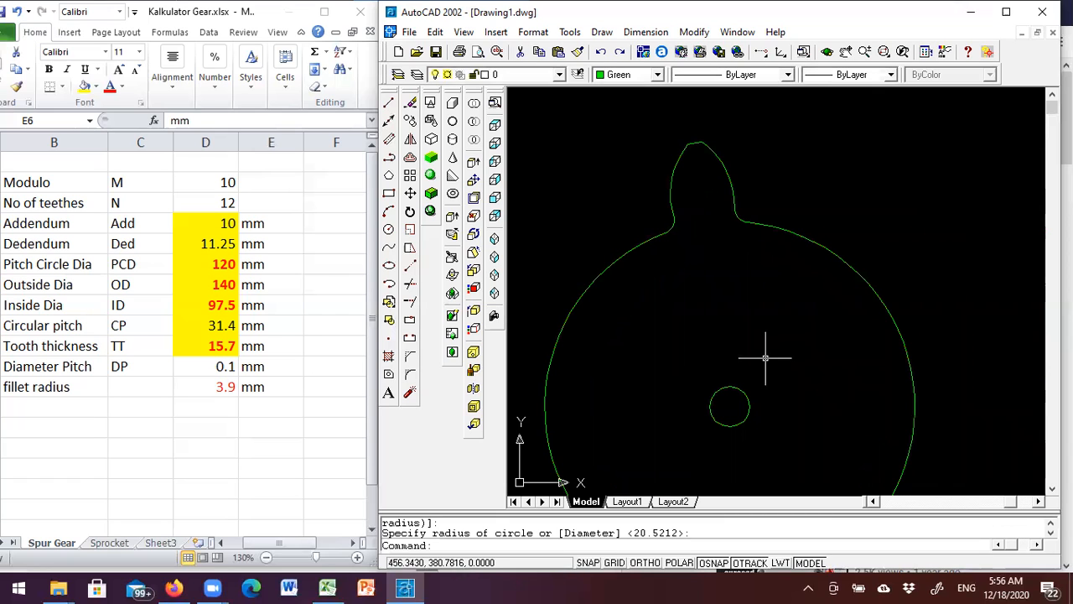
pyautogui.click(829, 244)
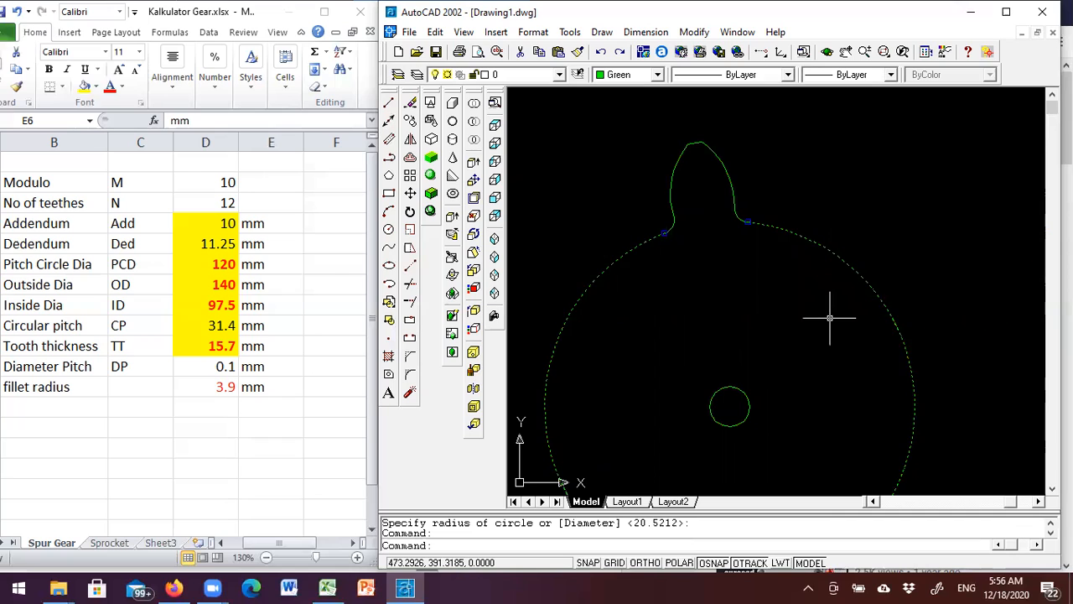
pyautogui.press('Delete')
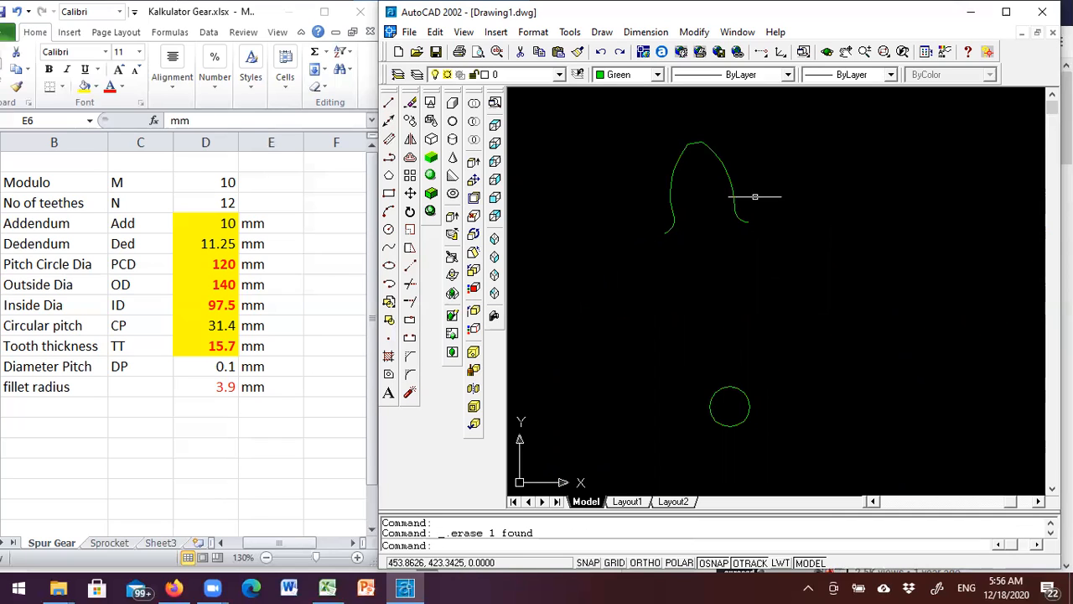
# Step: Polar-array the joined tooth profile about the small circle's centre as 12 items over 360 degrees, rotating the copies
pyautogui.click(670, 193)
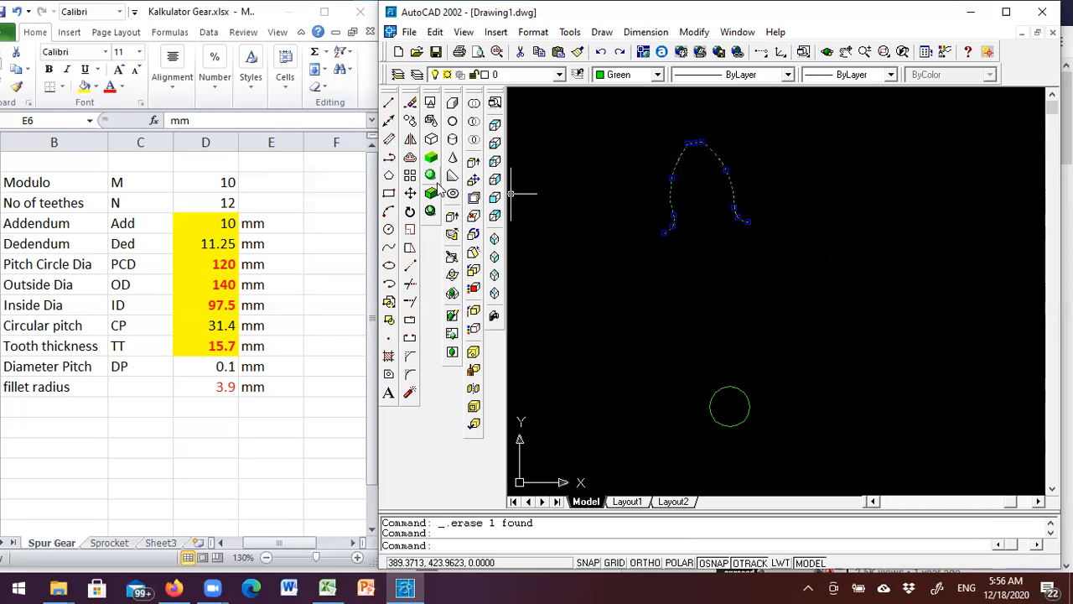
pyautogui.click(410, 174)
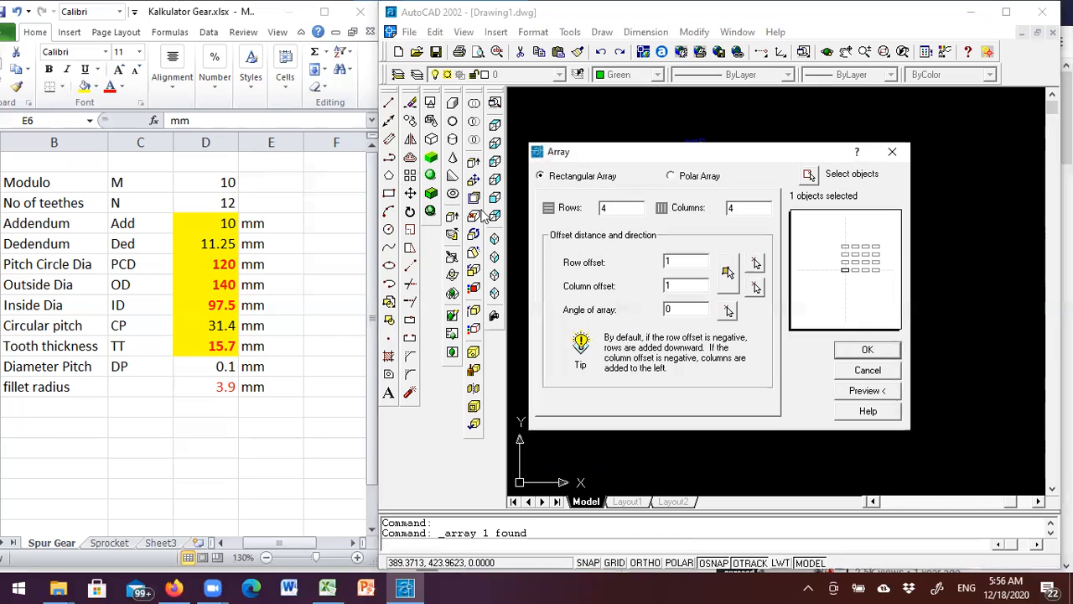
pyautogui.click(808, 176)
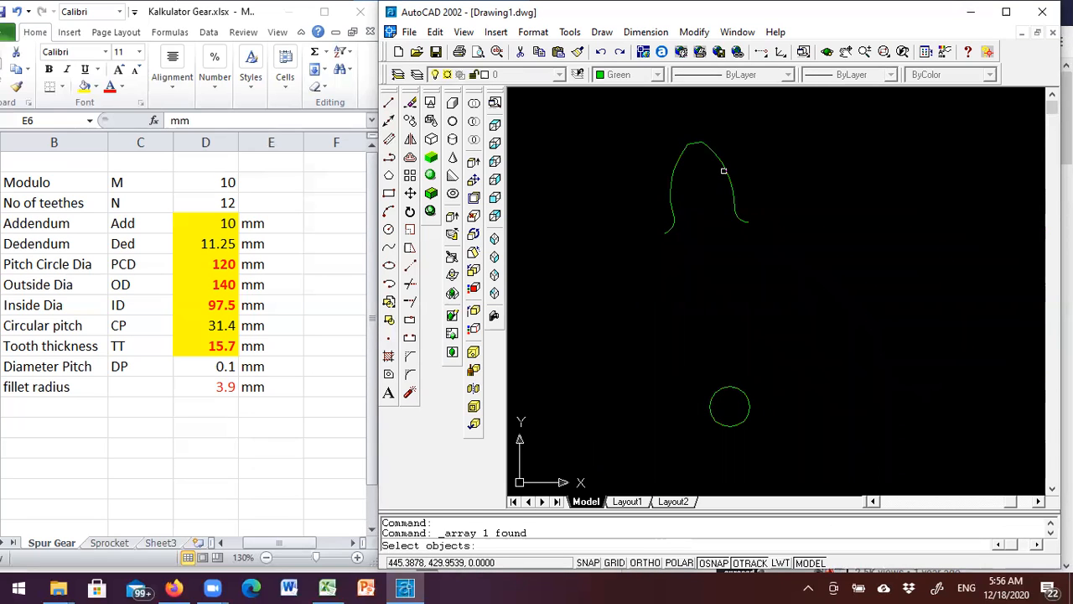
pyautogui.press('Return')
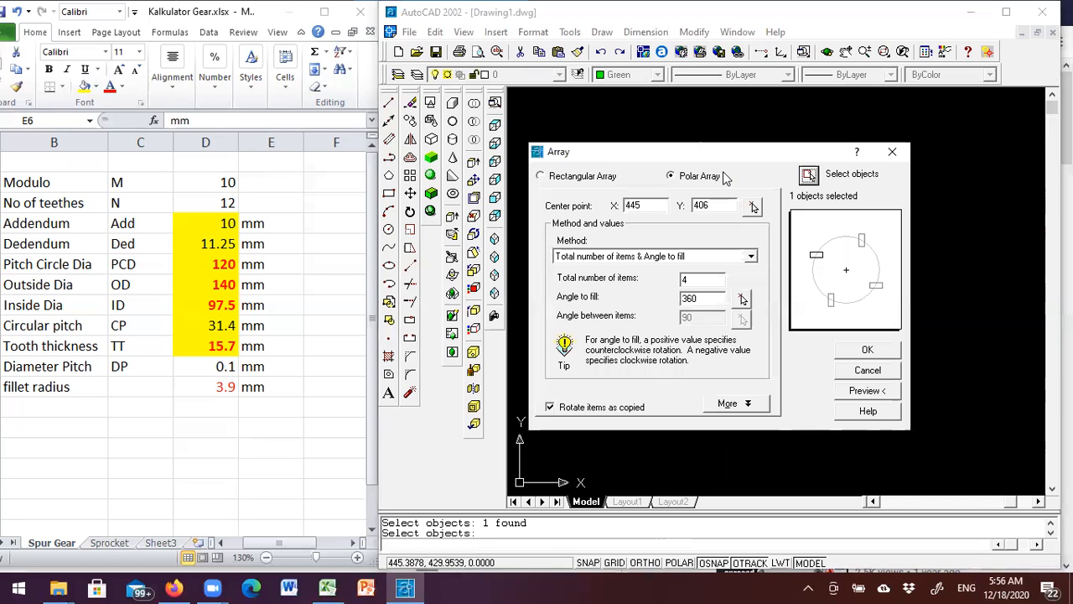
pyautogui.click(753, 207)
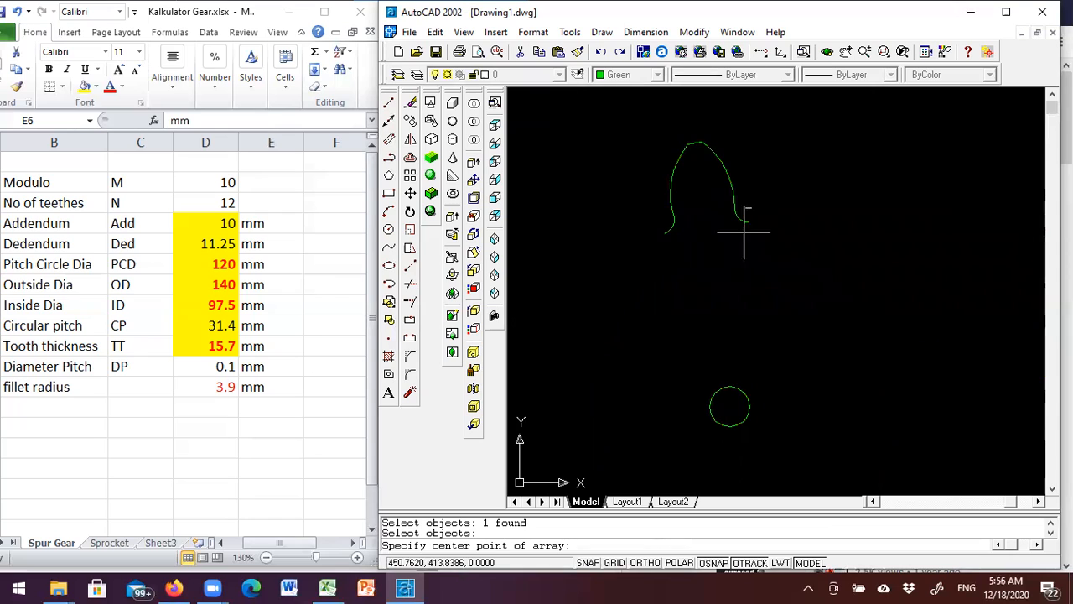
pyautogui.click(730, 407)
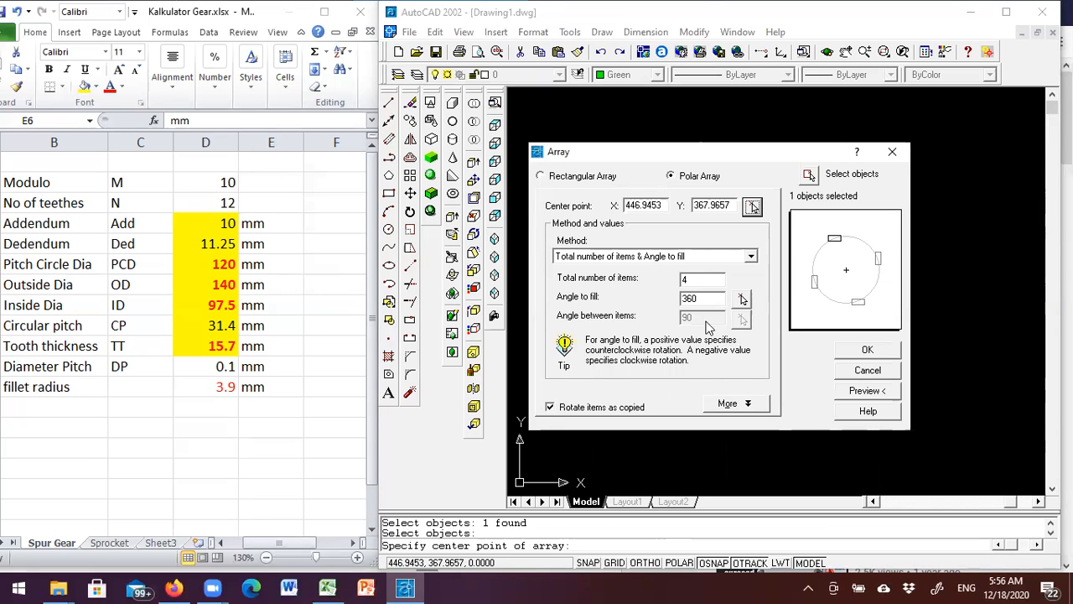
pyautogui.doubleClick(686, 278)
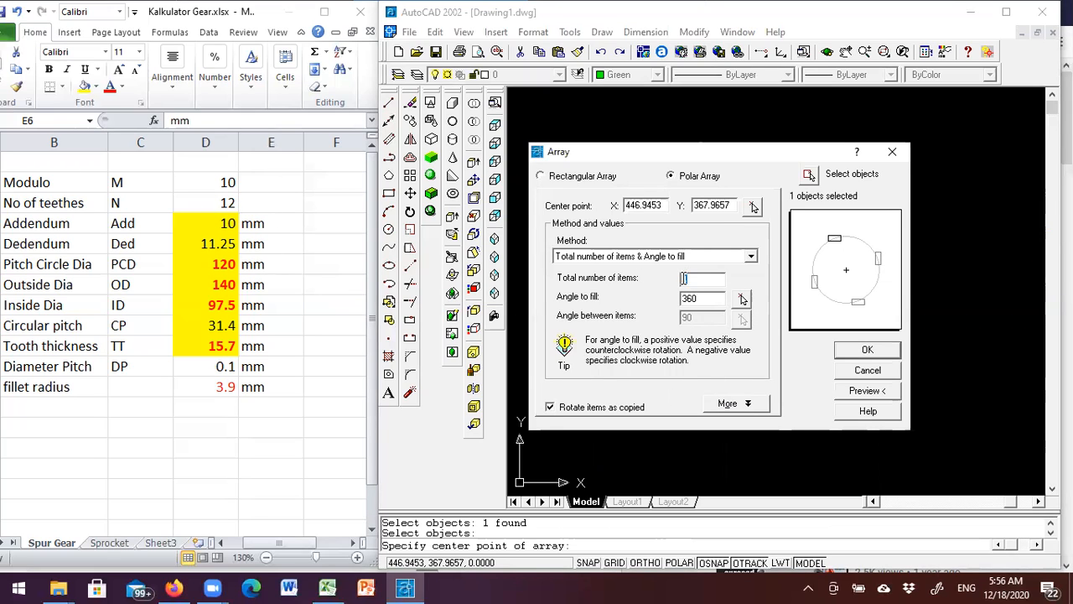
pyautogui.click(864, 351)
# Step: Draw an arc centred on the gear's centre to bridge the root gap between the top tooth and its clockwise neighbour
pyautogui.scroll(-3, 814, 215)
pyautogui.scroll(4, 799, 290)
pyautogui.moveTo(797, 161); pyautogui.dragTo(789, 227, button='middle')
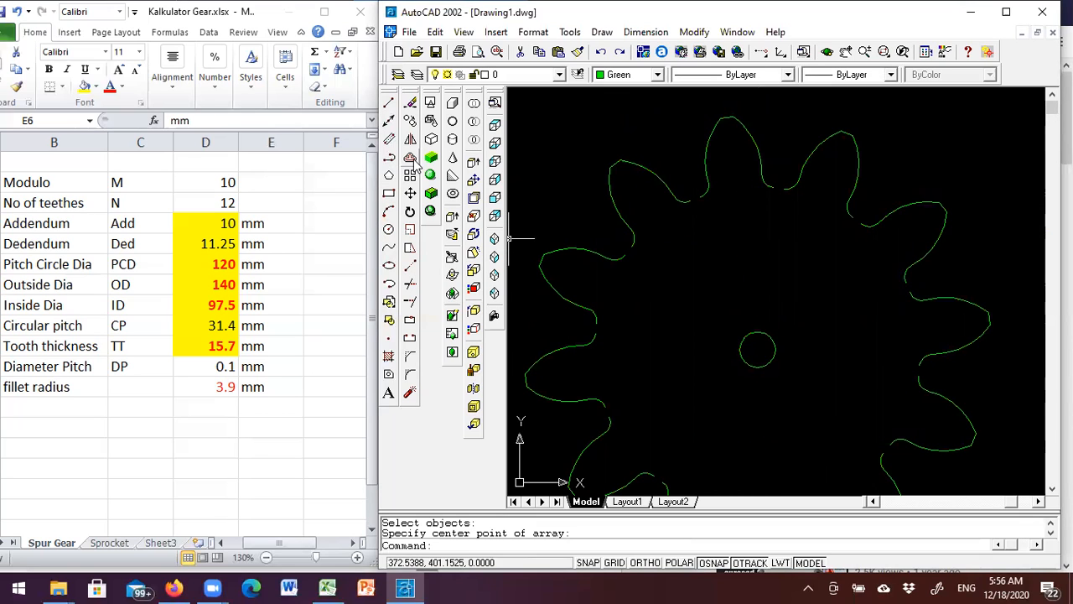
pyautogui.scroll(2, 780, 197)
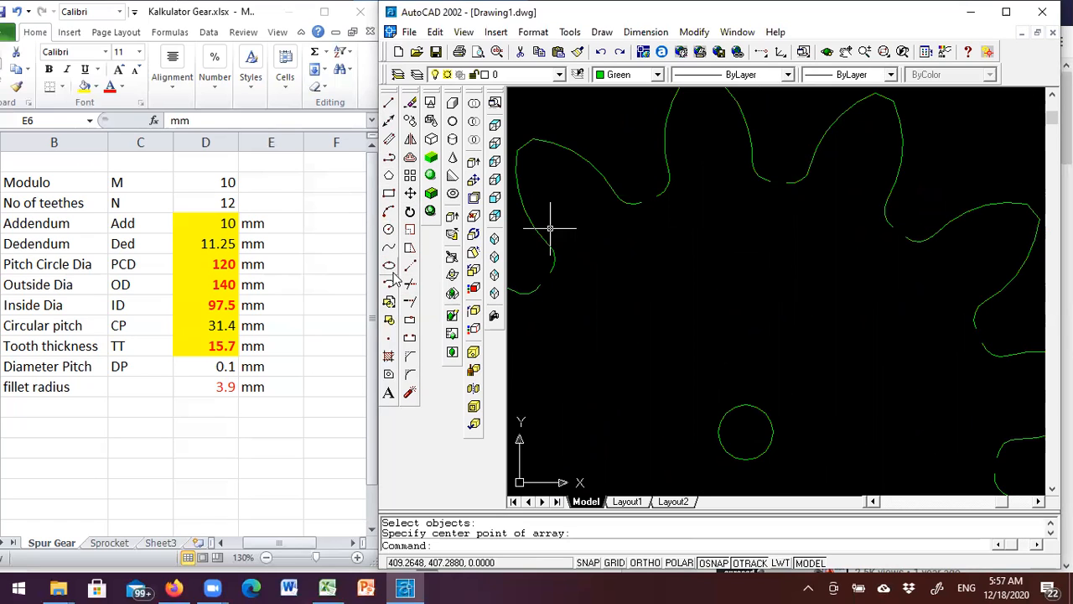
pyautogui.click(388, 211)
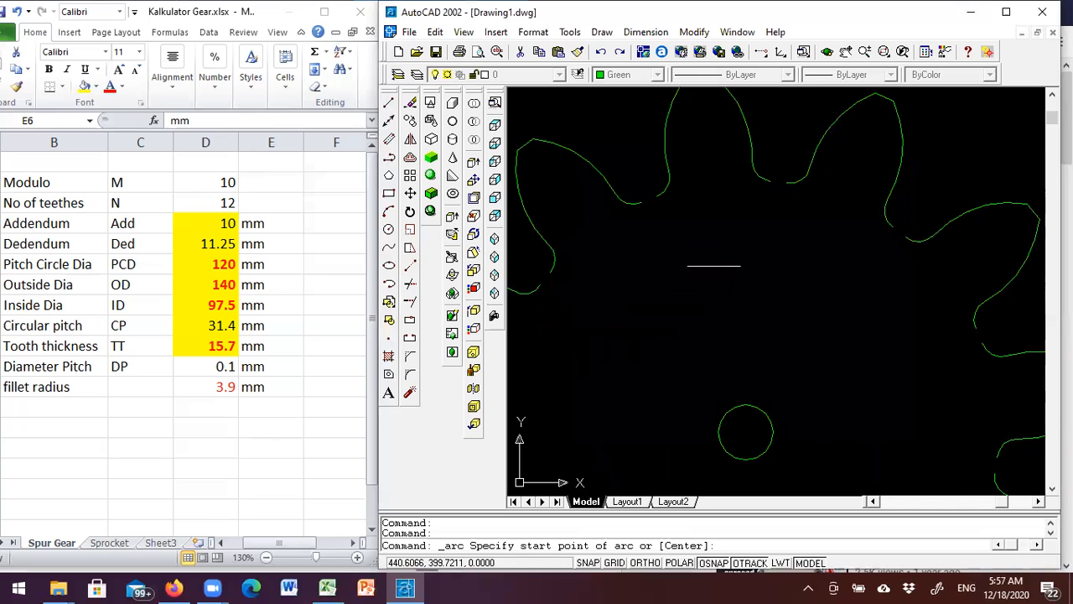
pyautogui.rightClick(722, 260)
pyautogui.click(755, 312)
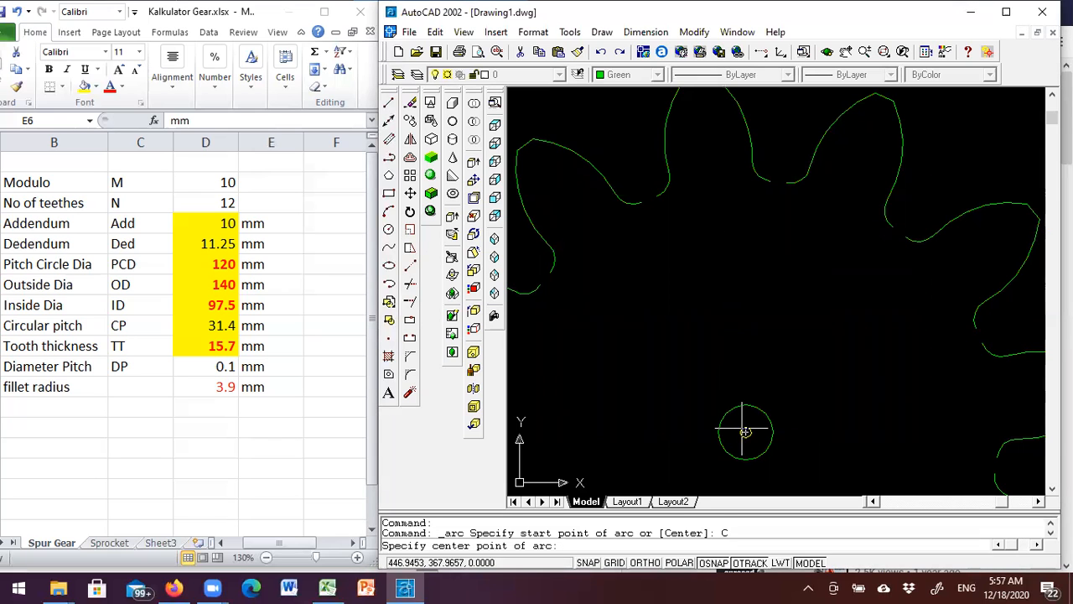
pyautogui.click(745, 431)
pyautogui.scroll(3, 786, 179)
pyautogui.scroll(2, 786, 178)
pyautogui.click(772, 255)
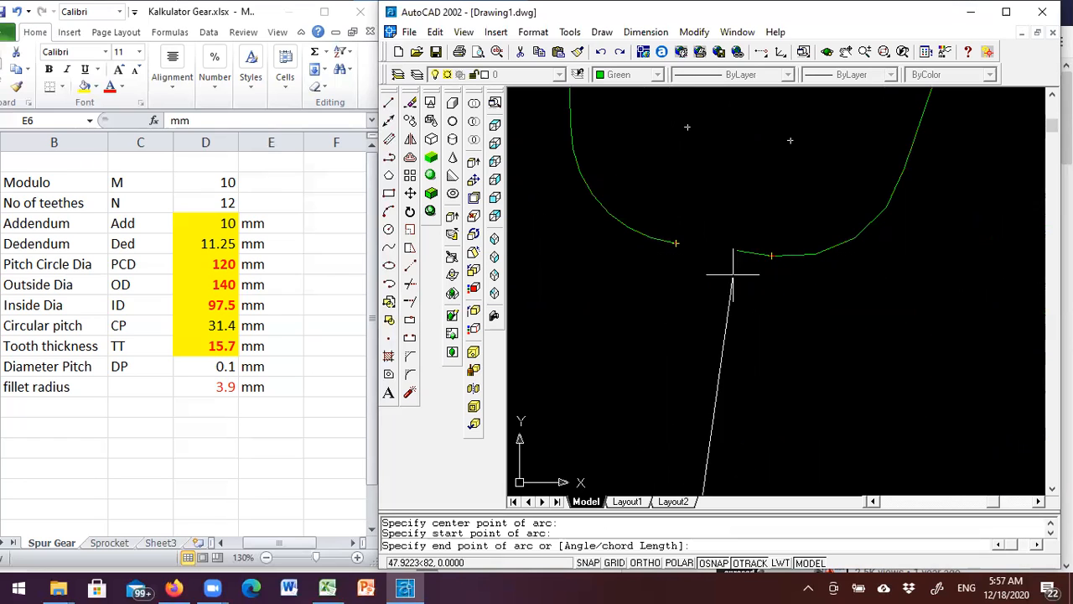
pyautogui.click(675, 244)
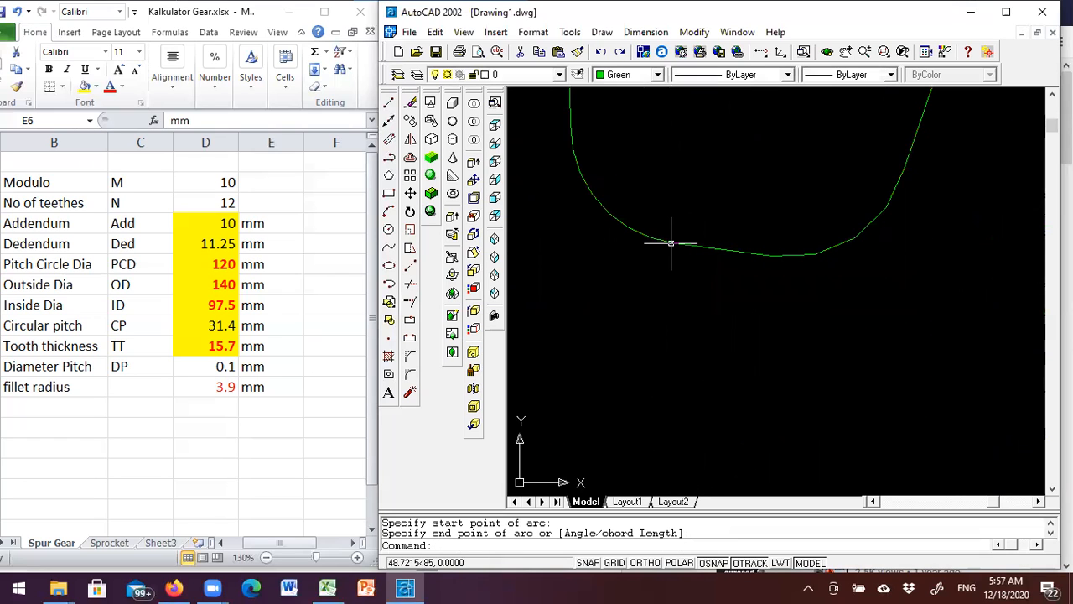
# Step: Polar-array the root arc about the gear's centre as 12 items over 360 degrees to close all the root gaps
pyautogui.scroll(-3, 744, 313)
pyautogui.scroll(-3, 763, 356)
pyautogui.scroll(5, 757, 354)
pyautogui.click(728, 293)
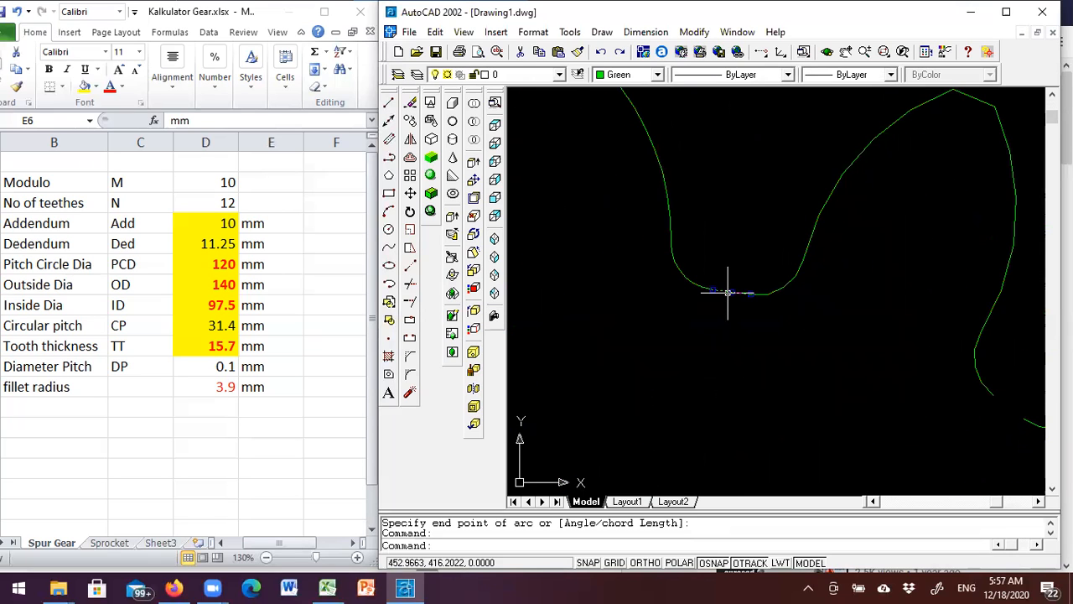
pyautogui.scroll(-2, 736, 289)
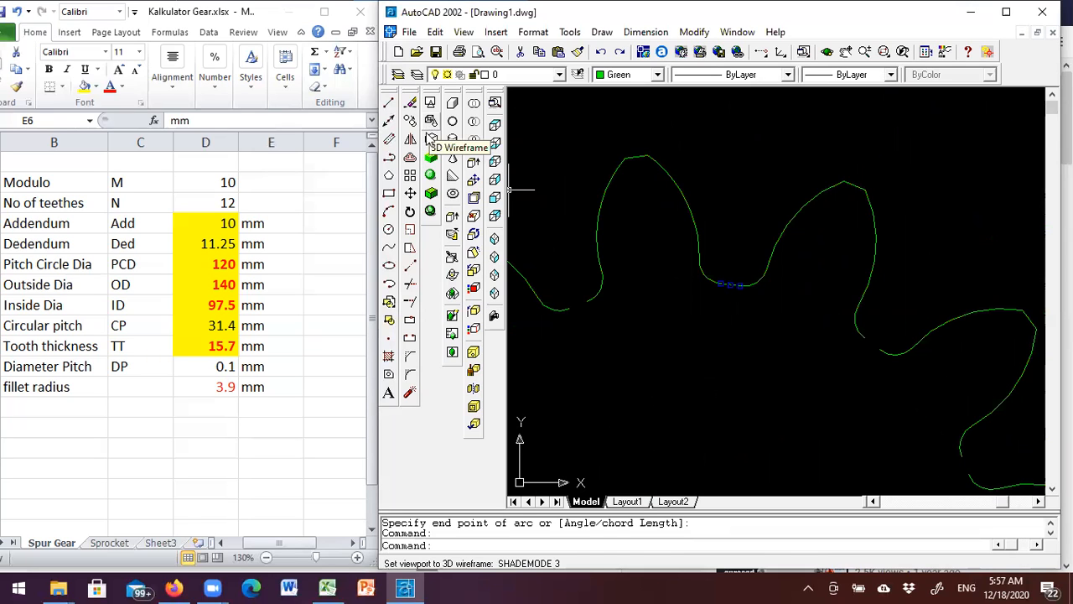
pyautogui.click(410, 176)
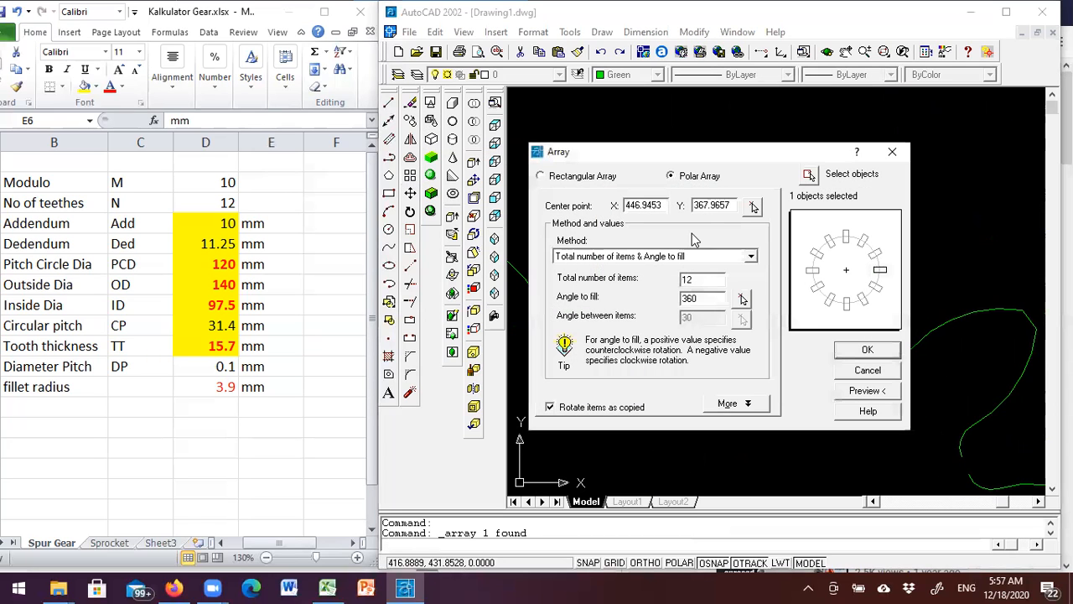
pyautogui.click(754, 207)
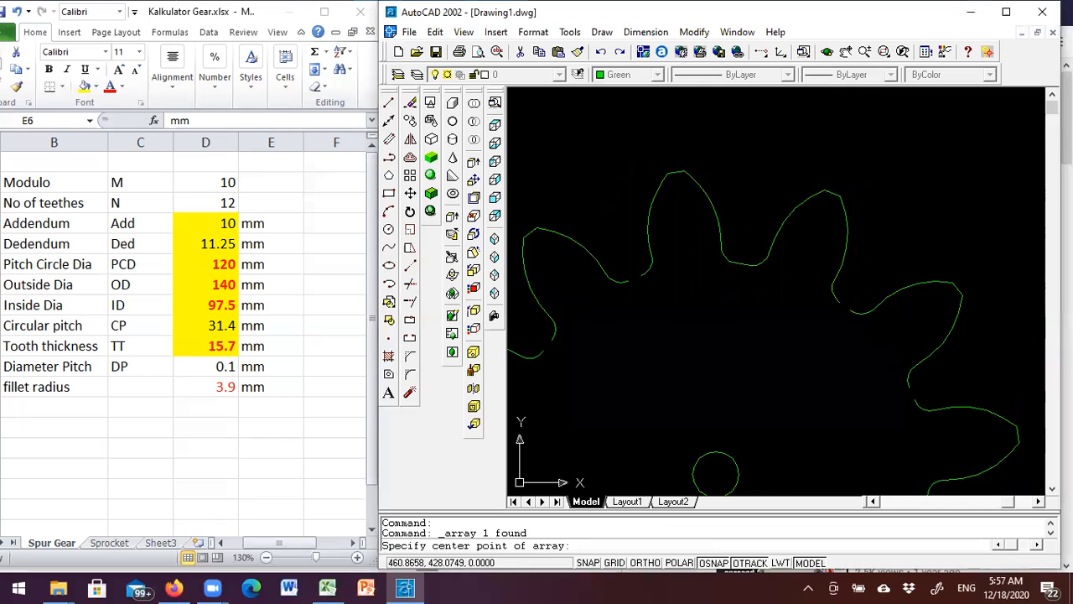
pyautogui.click(745, 345)
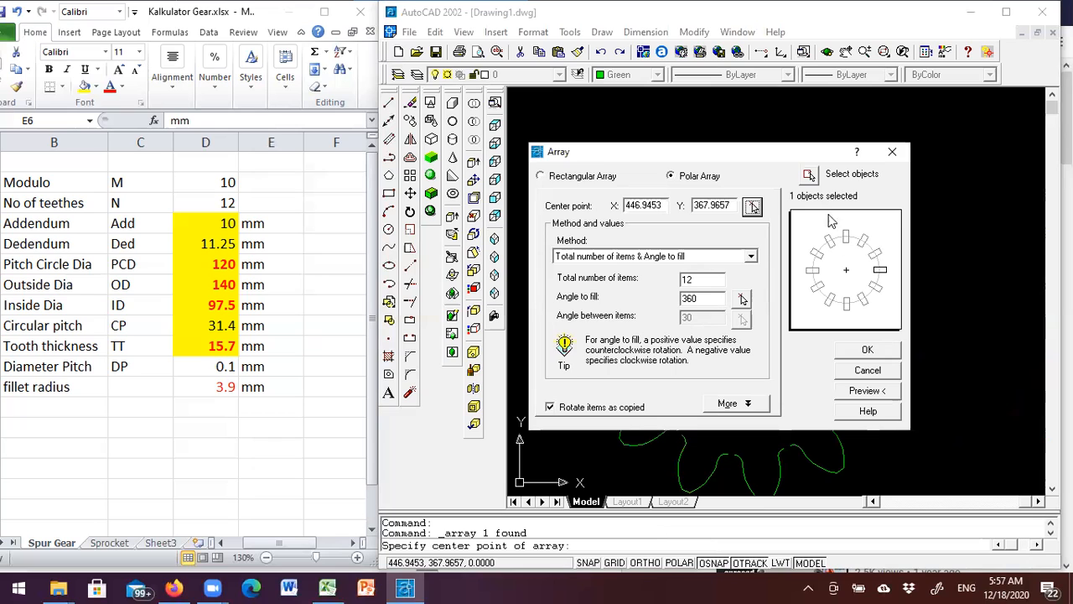
pyautogui.click(807, 174)
pyautogui.scroll(5, 763, 243)
pyautogui.click(731, 218)
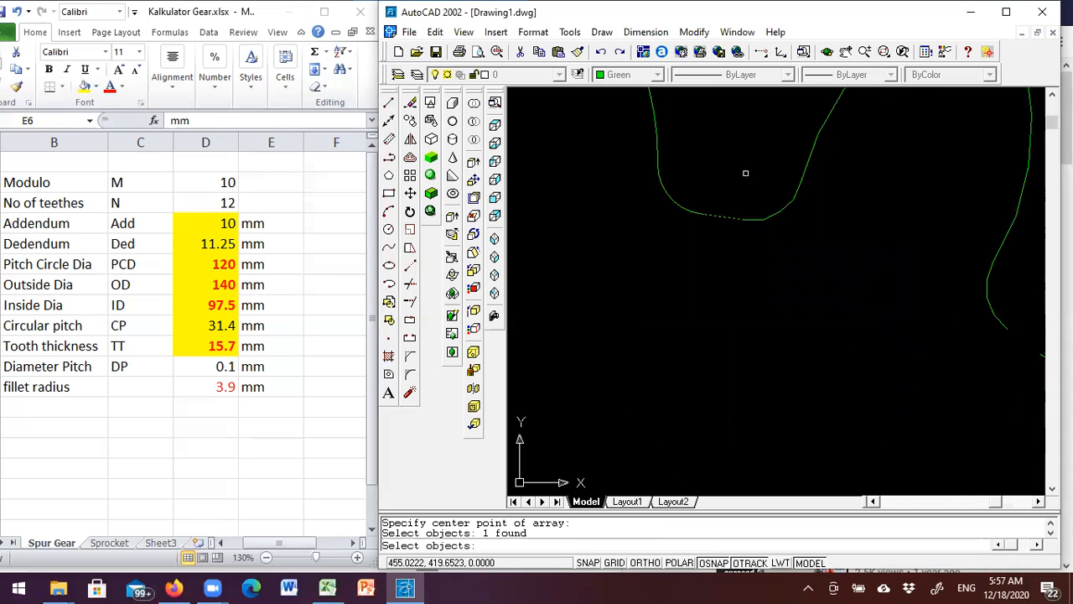
pyautogui.press('Return')
pyautogui.click(868, 351)
# Step: Join all the tooth profiles and root arcs into one closed gear outline with Polyline Edit
pyautogui.scroll(-5, 738, 232)
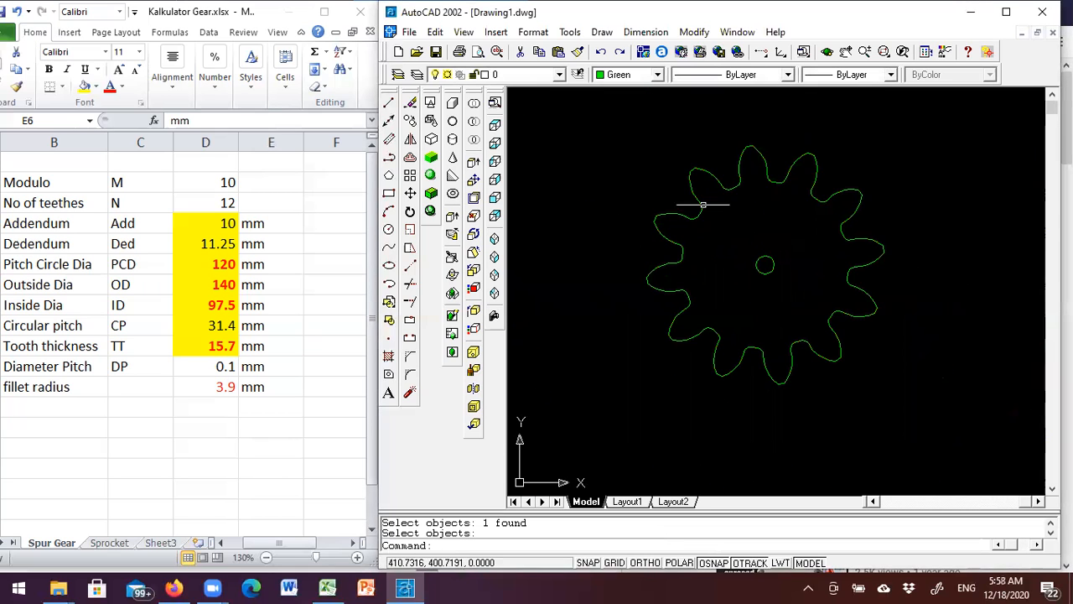
pyautogui.scroll(3, 801, 213)
pyautogui.scroll(3, 822, 209)
pyautogui.scroll(-4, 822, 209)
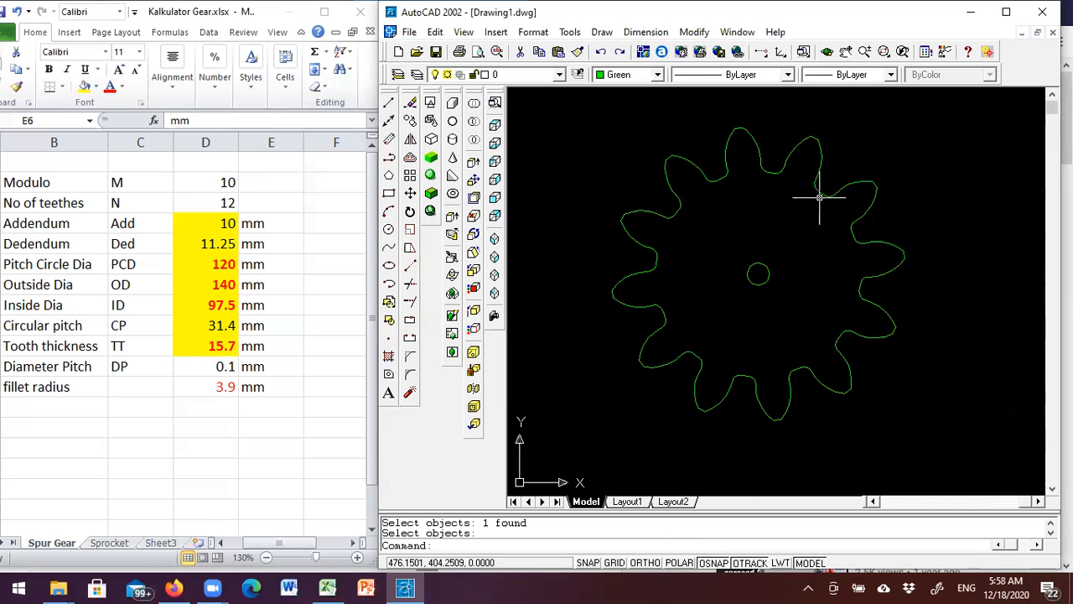
pyautogui.click(822, 160)
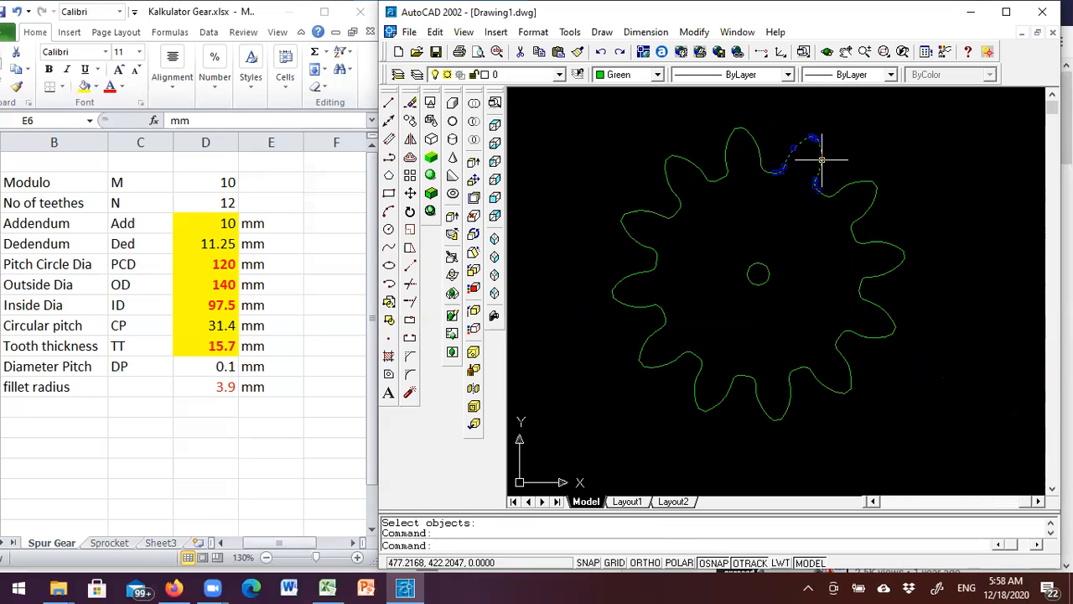
pyautogui.rightClick(822, 169)
pyautogui.click(855, 202)
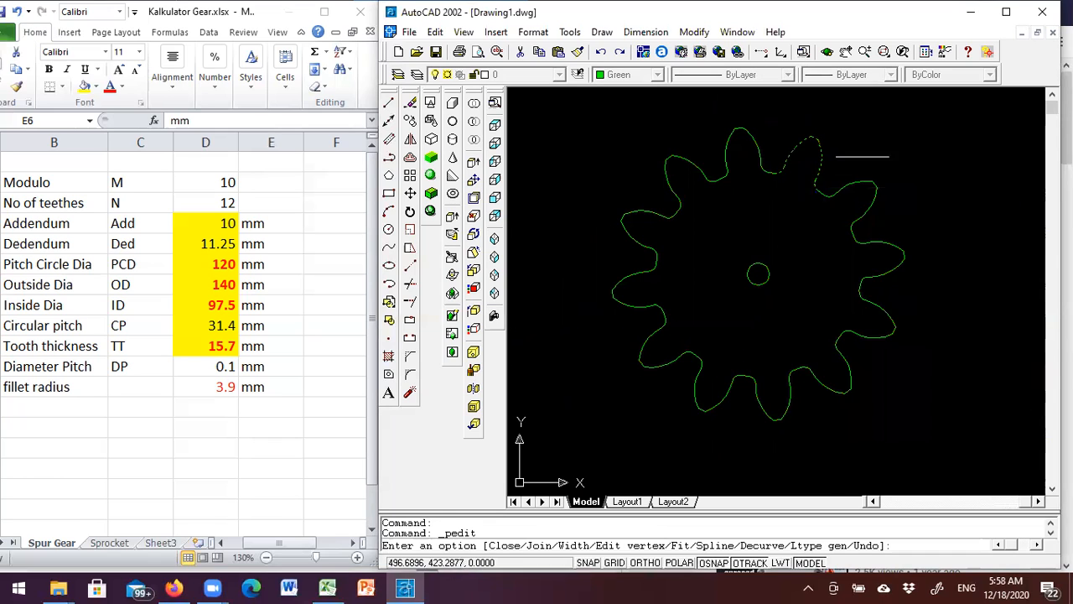
pyautogui.rightClick(864, 156)
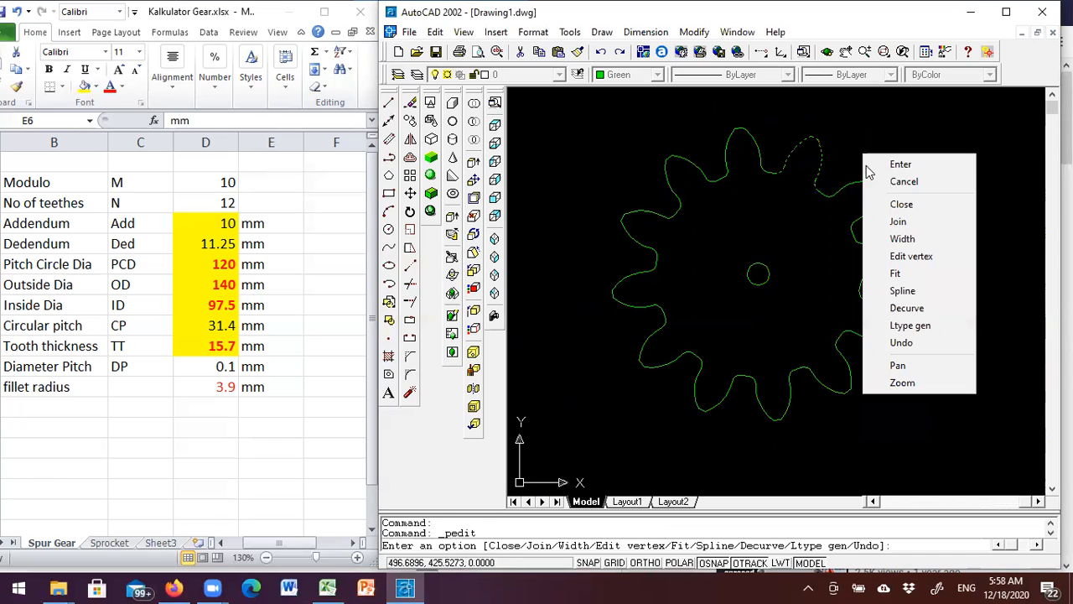
pyautogui.click(898, 221)
pyautogui.click(576, 119)
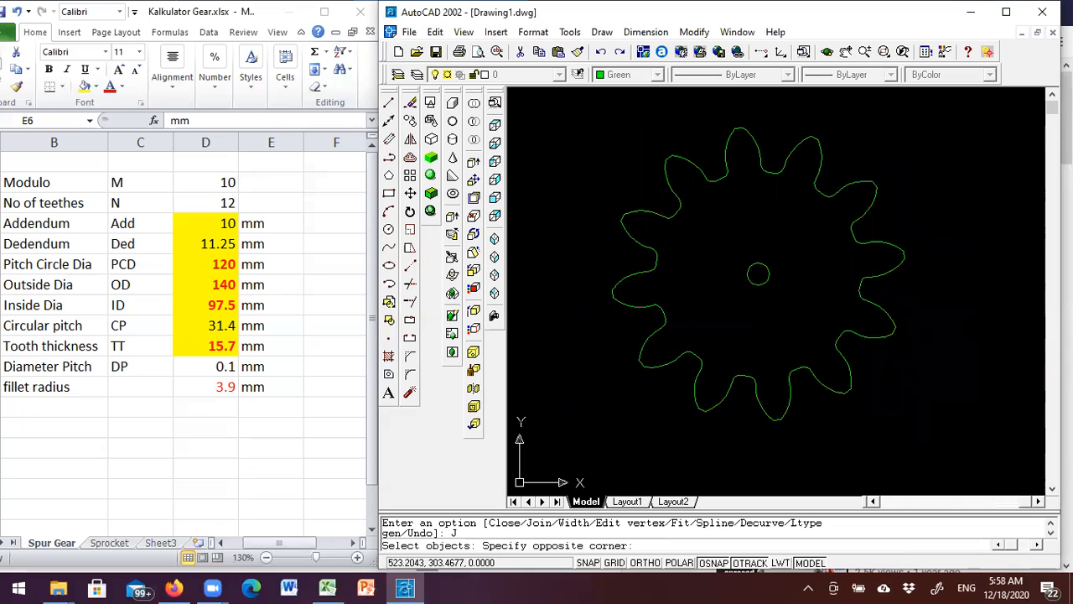
pyautogui.click(952, 438)
pyautogui.press('Return')
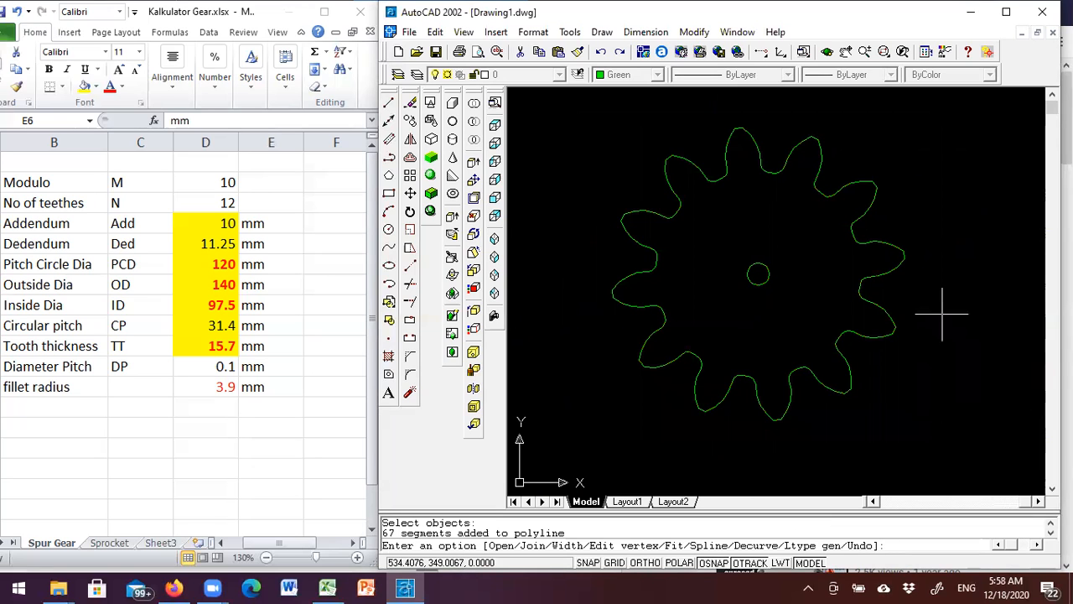
pyautogui.scroll(-2, 915, 307)
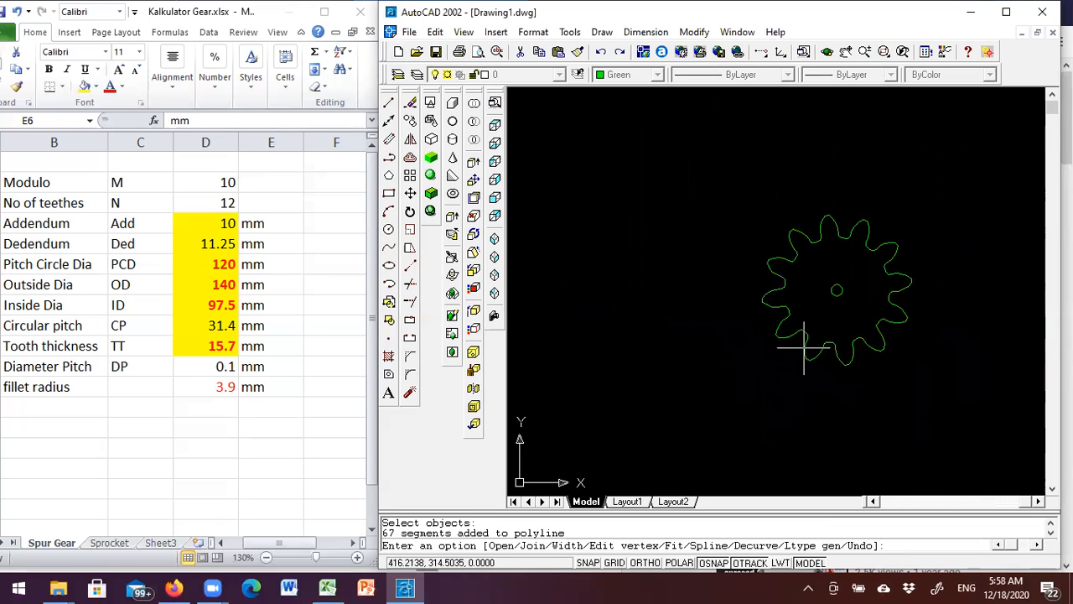
pyautogui.moveTo(930, 295); pyautogui.dragTo(847, 288, button='middle')
pyautogui.scroll(1, 841, 287)
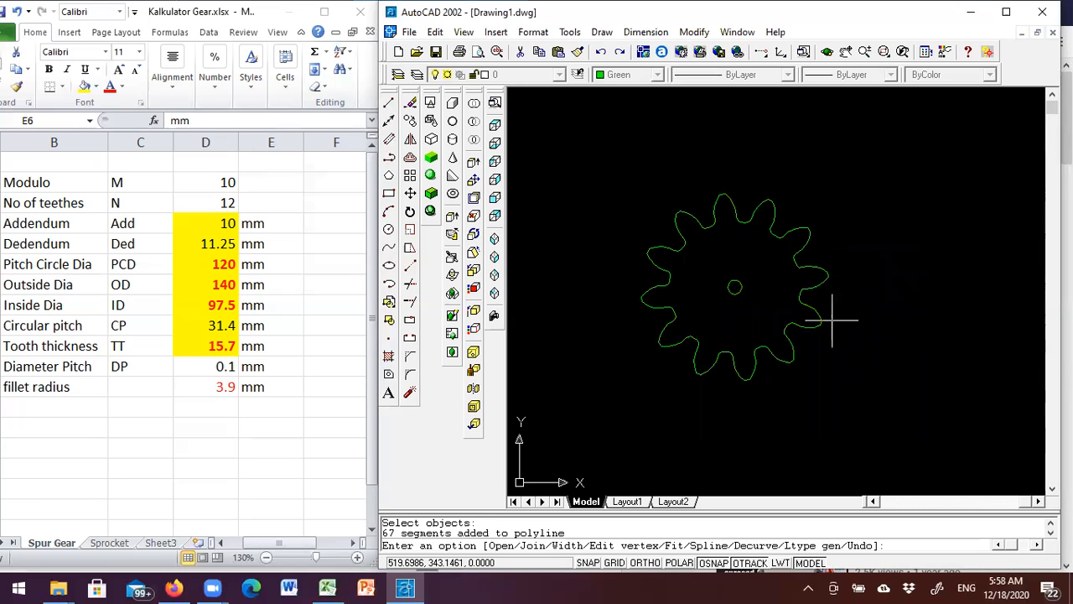